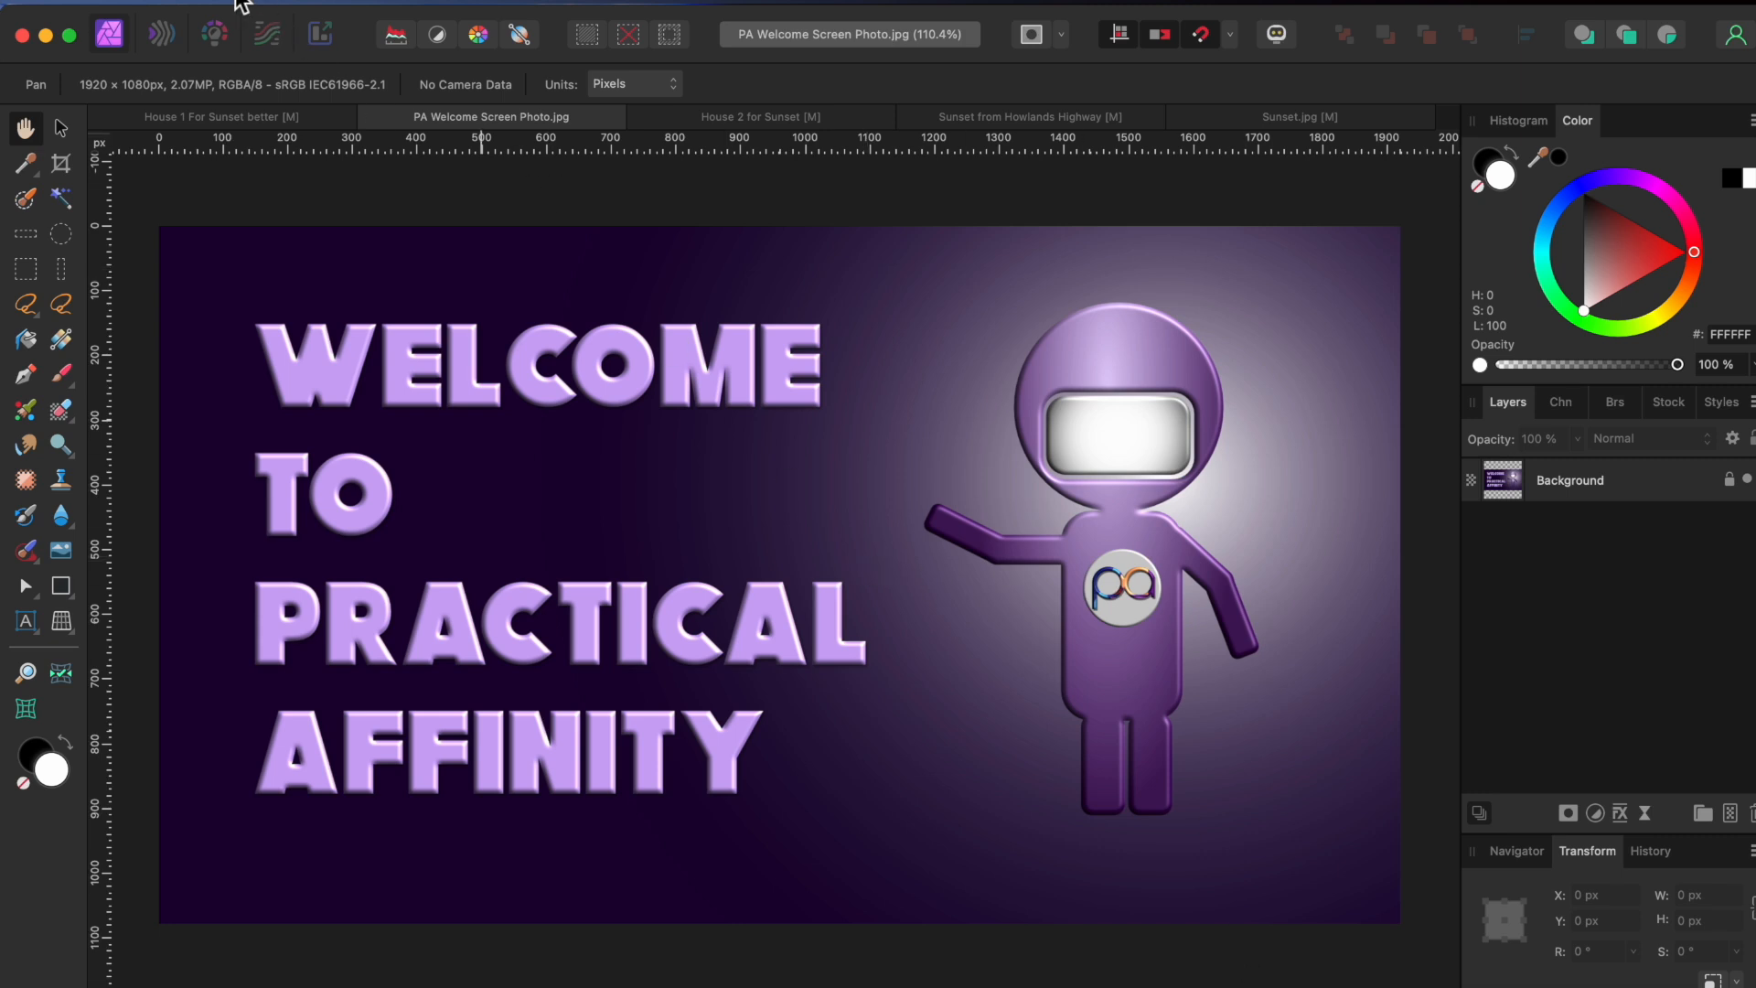
- Open the recent document House 1 For Sunset better.afphoto
{"action": "left_click", "coordinate": [240, 4]}
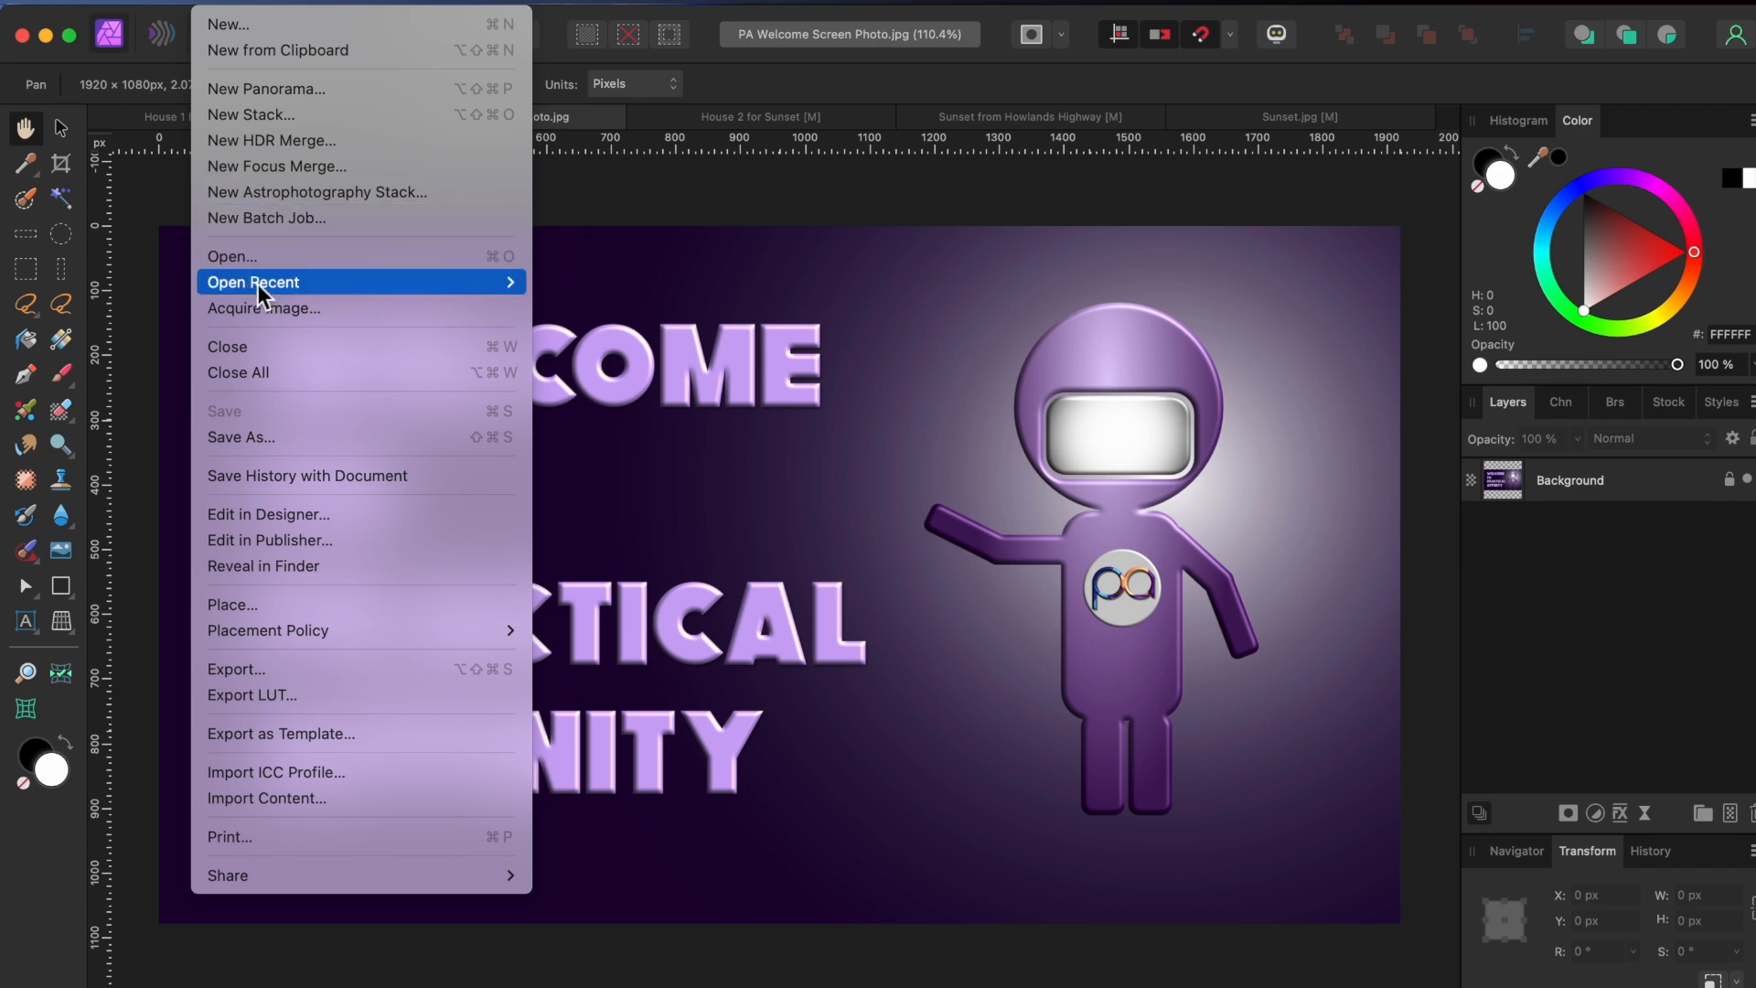
{"action": "mouse_move", "coordinate": [256, 283]}
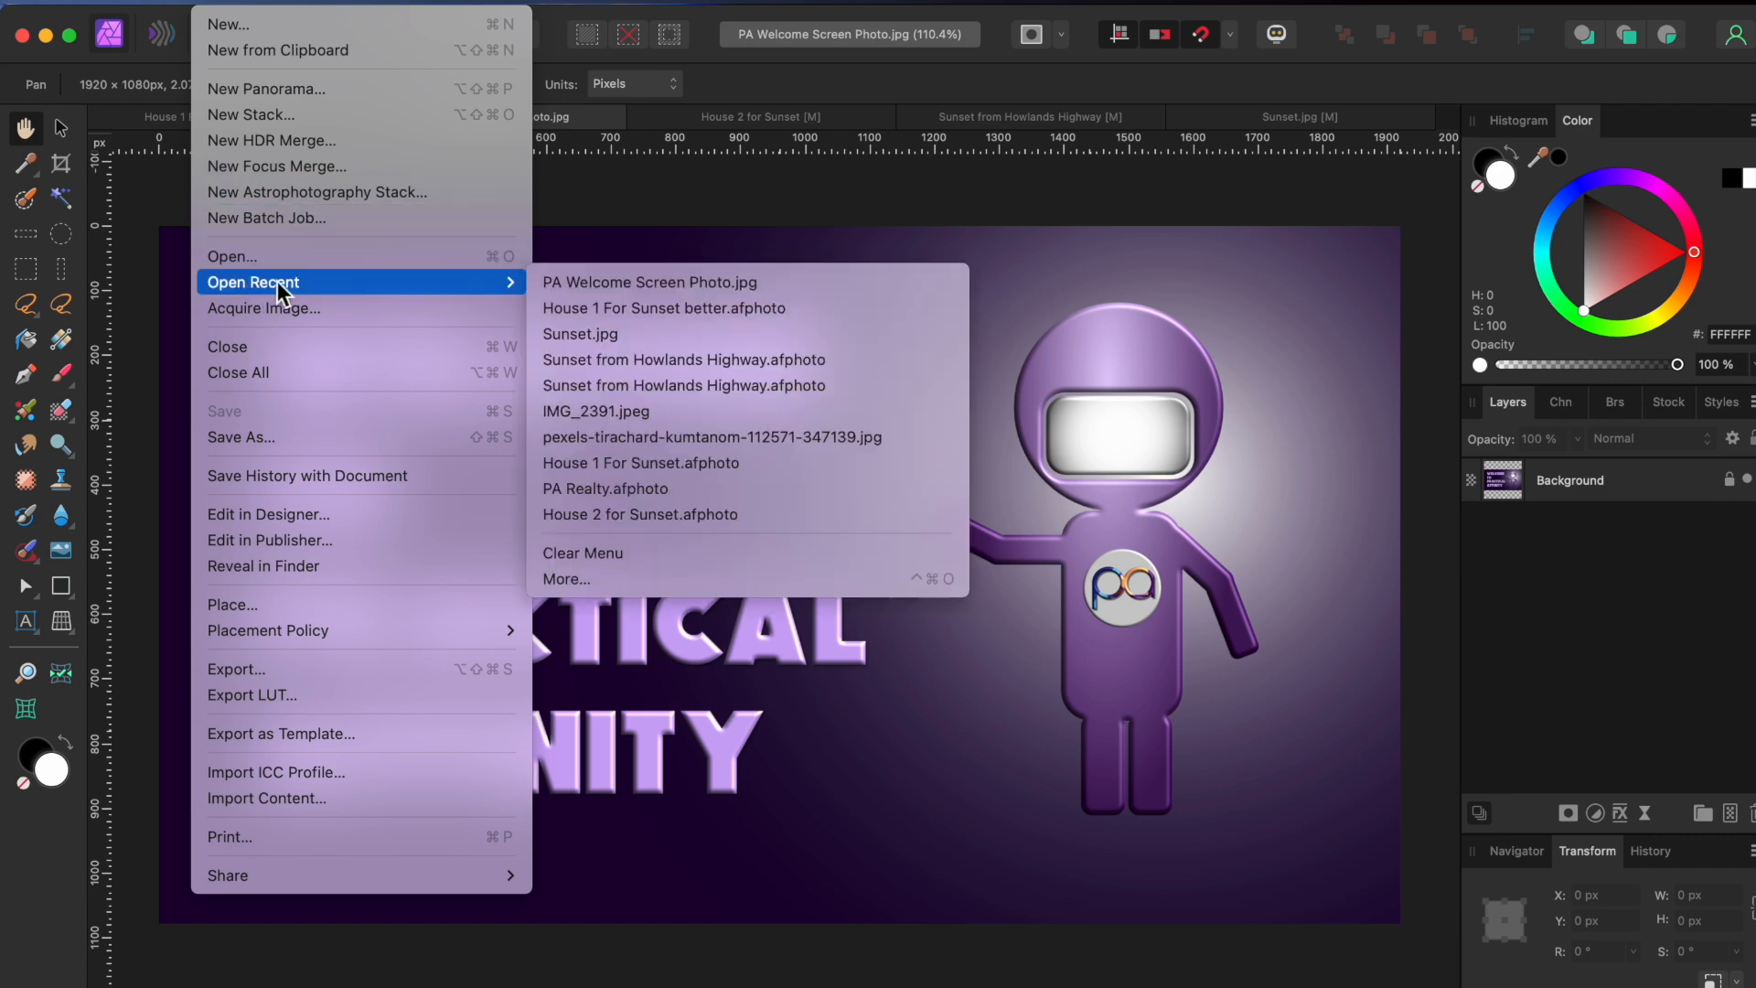
{"action": "left_click", "coordinate": [683, 309]}
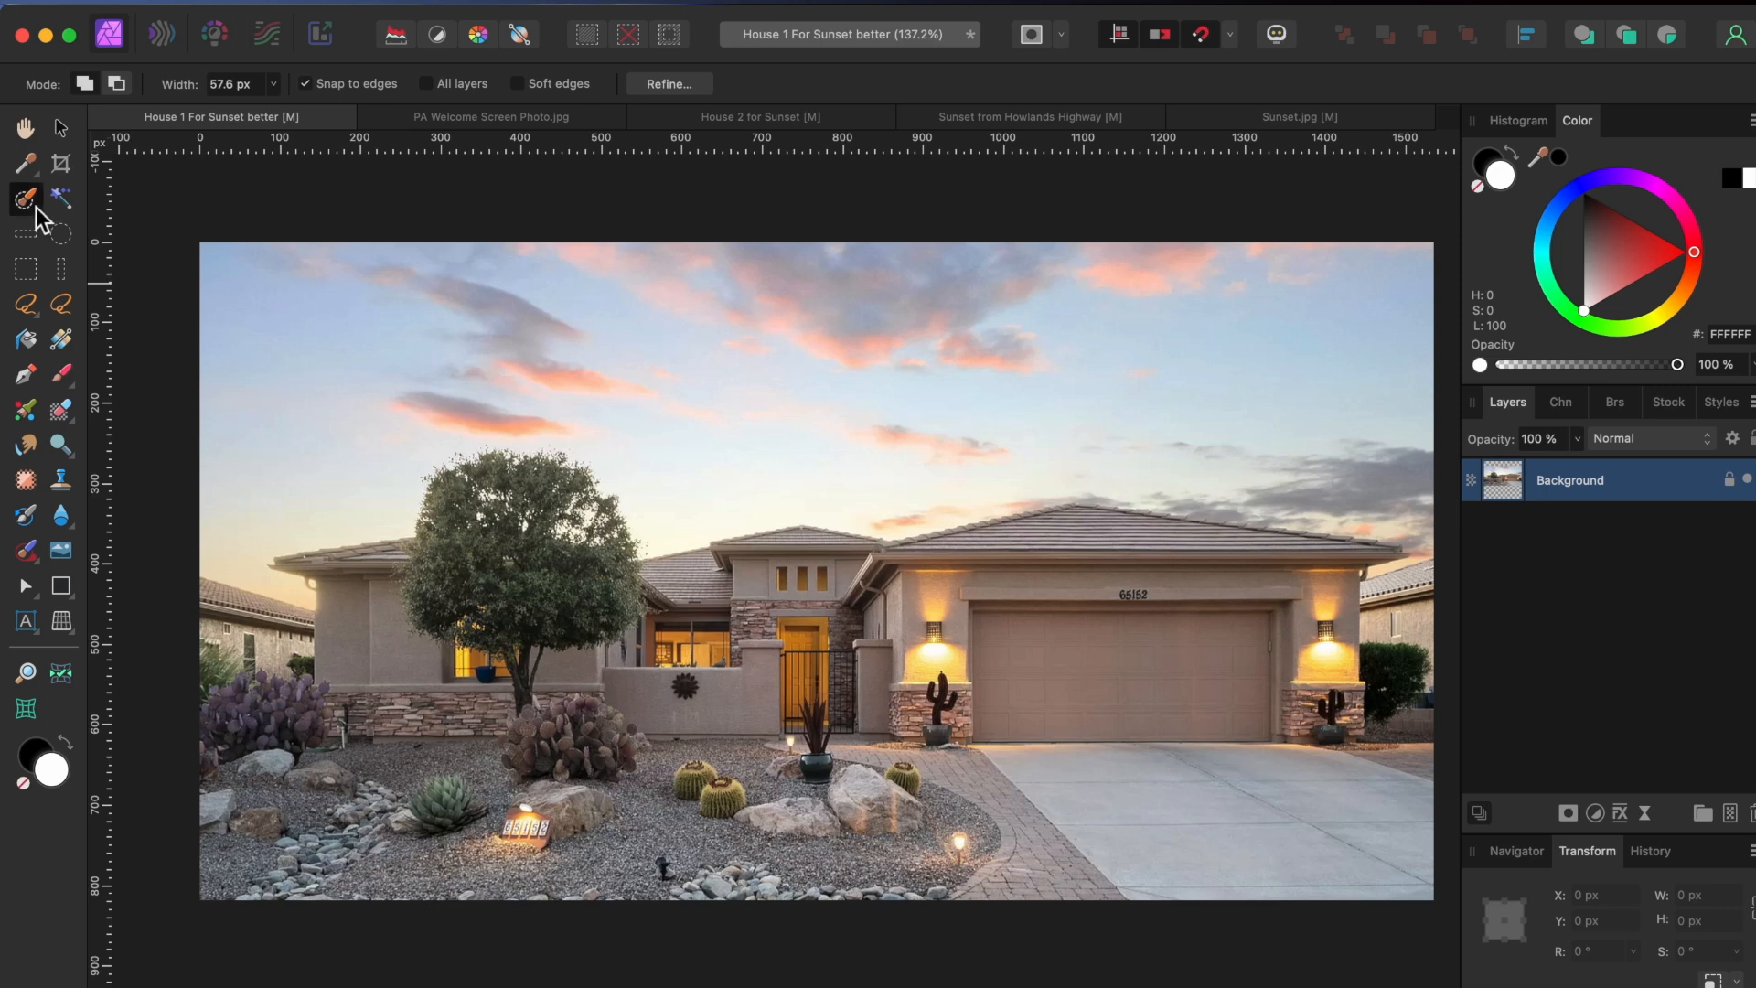
- Select the house and foreground with the Selection Brush, and refine the selection along the tree's edges with the matte brush
{"action": "mouse_move", "coordinate": [209, 608]}
{"action": "left_mouse_down"}
{"action": "mouse_move", "coordinate": [349, 649]}
{"action": "mouse_move", "coordinate": [356, 620]}
{"action": "mouse_move", "coordinate": [435, 589]}
{"action": "mouse_move", "coordinate": [466, 522]}
{"action": "mouse_move", "coordinate": [533, 504]}
{"action": "mouse_move", "coordinate": [577, 514]}
{"action": "mouse_move", "coordinate": [632, 593]}
{"action": "mouse_move", "coordinate": [687, 601]}
{"action": "mouse_move", "coordinate": [808, 561]}
{"action": "mouse_move", "coordinate": [921, 577]}
{"action": "mouse_move", "coordinate": [1149, 538]}
{"action": "mouse_move", "coordinate": [1340, 581]}
{"action": "mouse_move", "coordinate": [1398, 628]}
{"action": "mouse_move", "coordinate": [1414, 620]}
{"action": "mouse_move", "coordinate": [1392, 756]}
{"action": "mouse_move", "coordinate": [1325, 836]}
{"action": "mouse_move", "coordinate": [1409, 883]}
{"action": "mouse_move", "coordinate": [1279, 883]}
{"action": "mouse_move", "coordinate": [1279, 796]}
{"action": "mouse_move", "coordinate": [1319, 687]}
{"action": "mouse_move", "coordinate": [1041, 654]}
{"action": "mouse_move", "coordinate": [958, 659]}
{"action": "mouse_move", "coordinate": [909, 739]}
{"action": "mouse_move", "coordinate": [1262, 878]}
{"action": "mouse_move", "coordinate": [890, 796]}
{"action": "mouse_move", "coordinate": [797, 674]}
{"action": "mouse_move", "coordinate": [699, 667]}
{"action": "mouse_move", "coordinate": [380, 711]}
{"action": "mouse_move", "coordinate": [317, 699]}
{"action": "mouse_move", "coordinate": [242, 773]}
{"action": "mouse_move", "coordinate": [293, 869]}
{"action": "mouse_move", "coordinate": [420, 858]}
{"action": "mouse_move", "coordinate": [650, 779]}
{"action": "mouse_move", "coordinate": [725, 890]}
{"action": "mouse_move", "coordinate": [1031, 874]}
{"action": "left_mouse_up"}
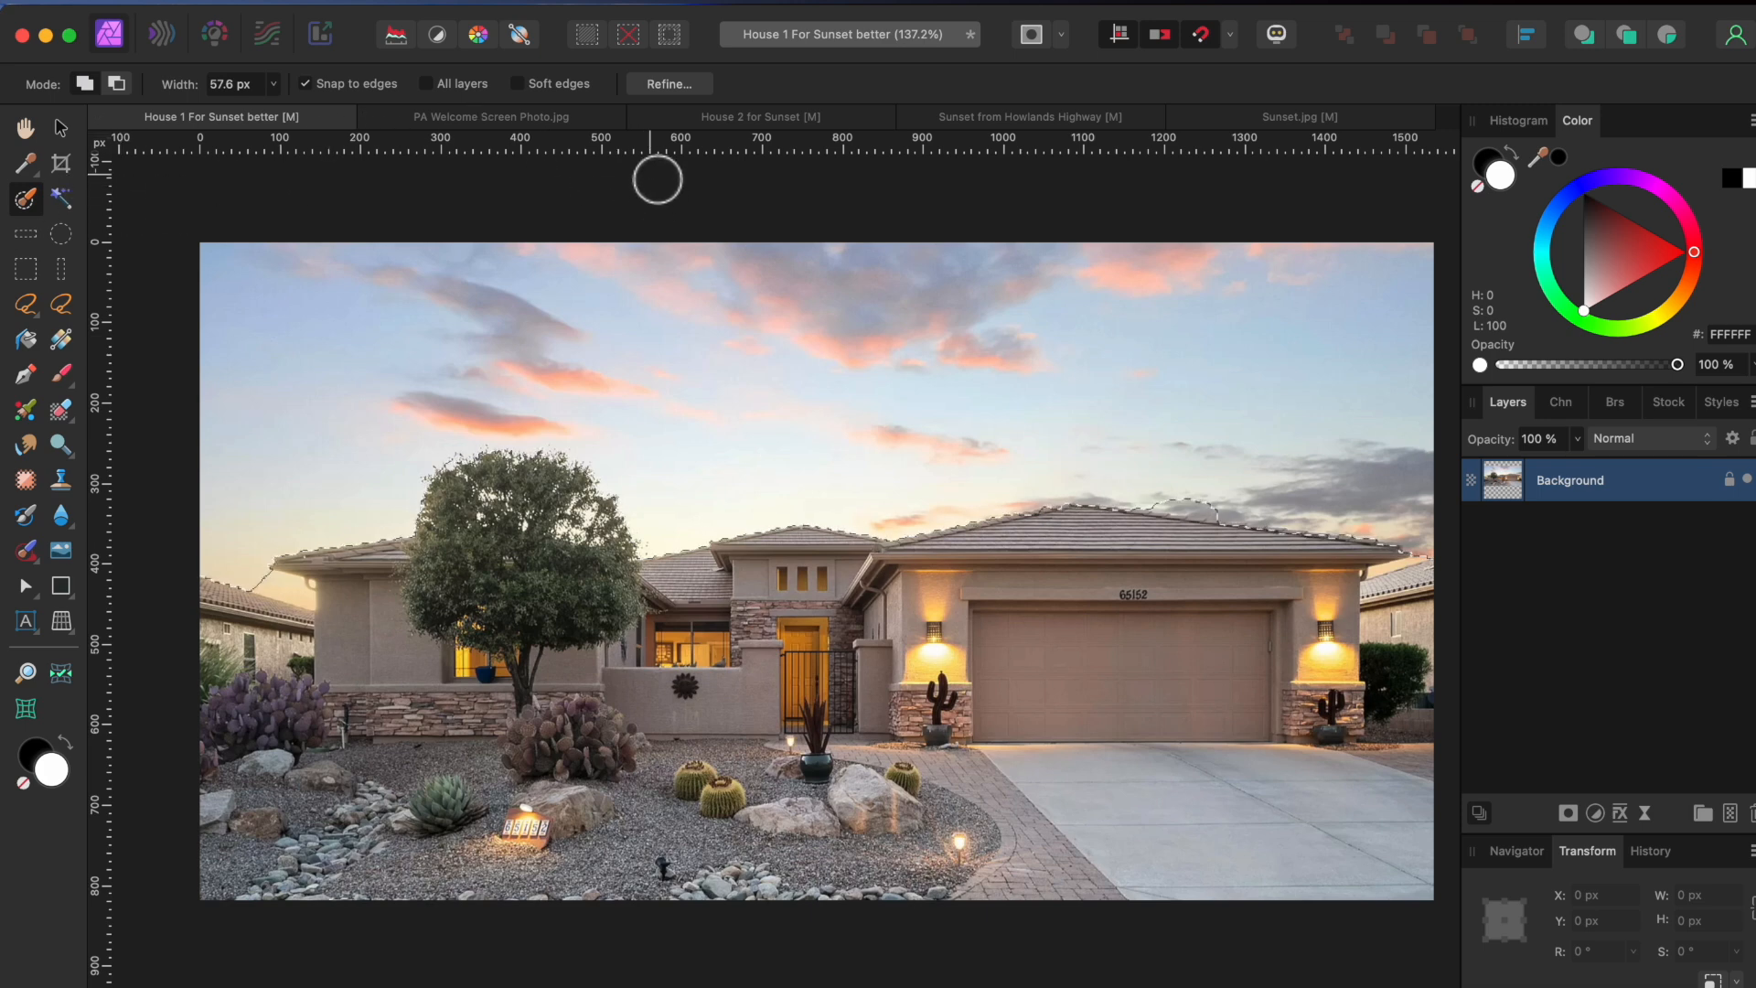
{"action": "left_click", "coordinate": [666, 84]}
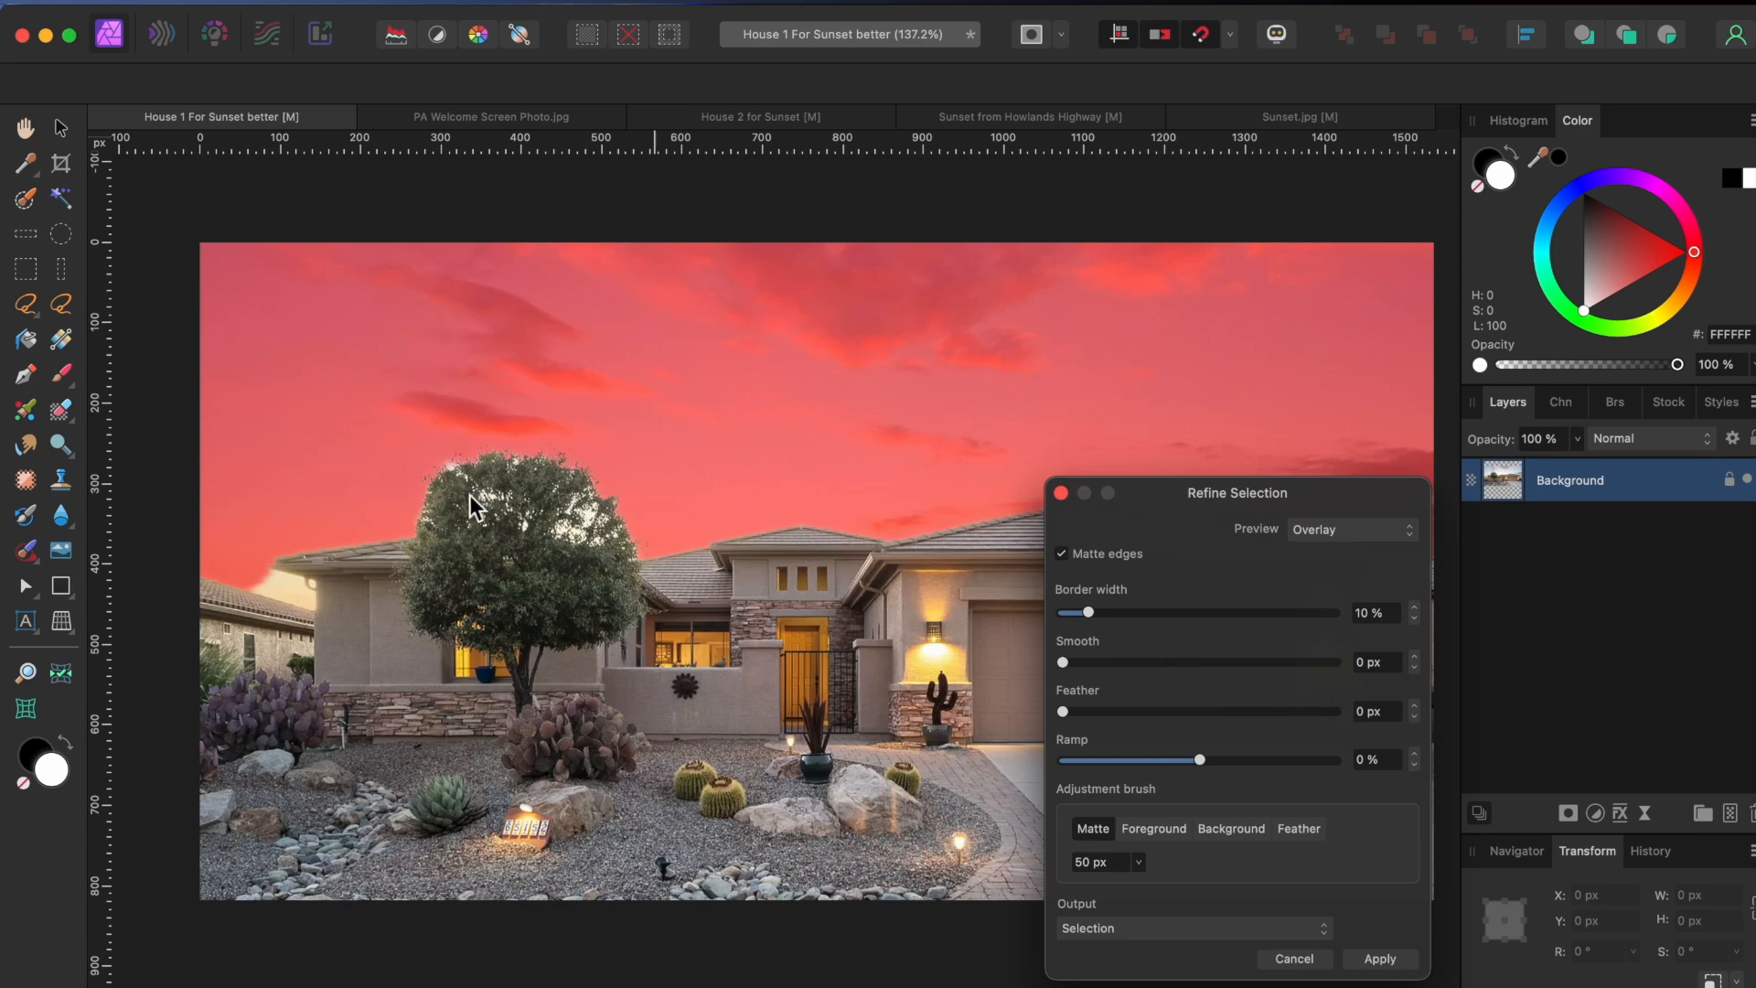
{"action": "mouse_move", "coordinate": [461, 487]}
{"action": "left_mouse_down"}
{"action": "mouse_move", "coordinate": [546, 516]}
{"action": "mouse_move", "coordinate": [624, 575]}
{"action": "mouse_move", "coordinate": [611, 526]}
{"action": "mouse_move", "coordinate": [525, 477]}
{"action": "mouse_move", "coordinate": [632, 559]}
{"action": "left_mouse_up"}
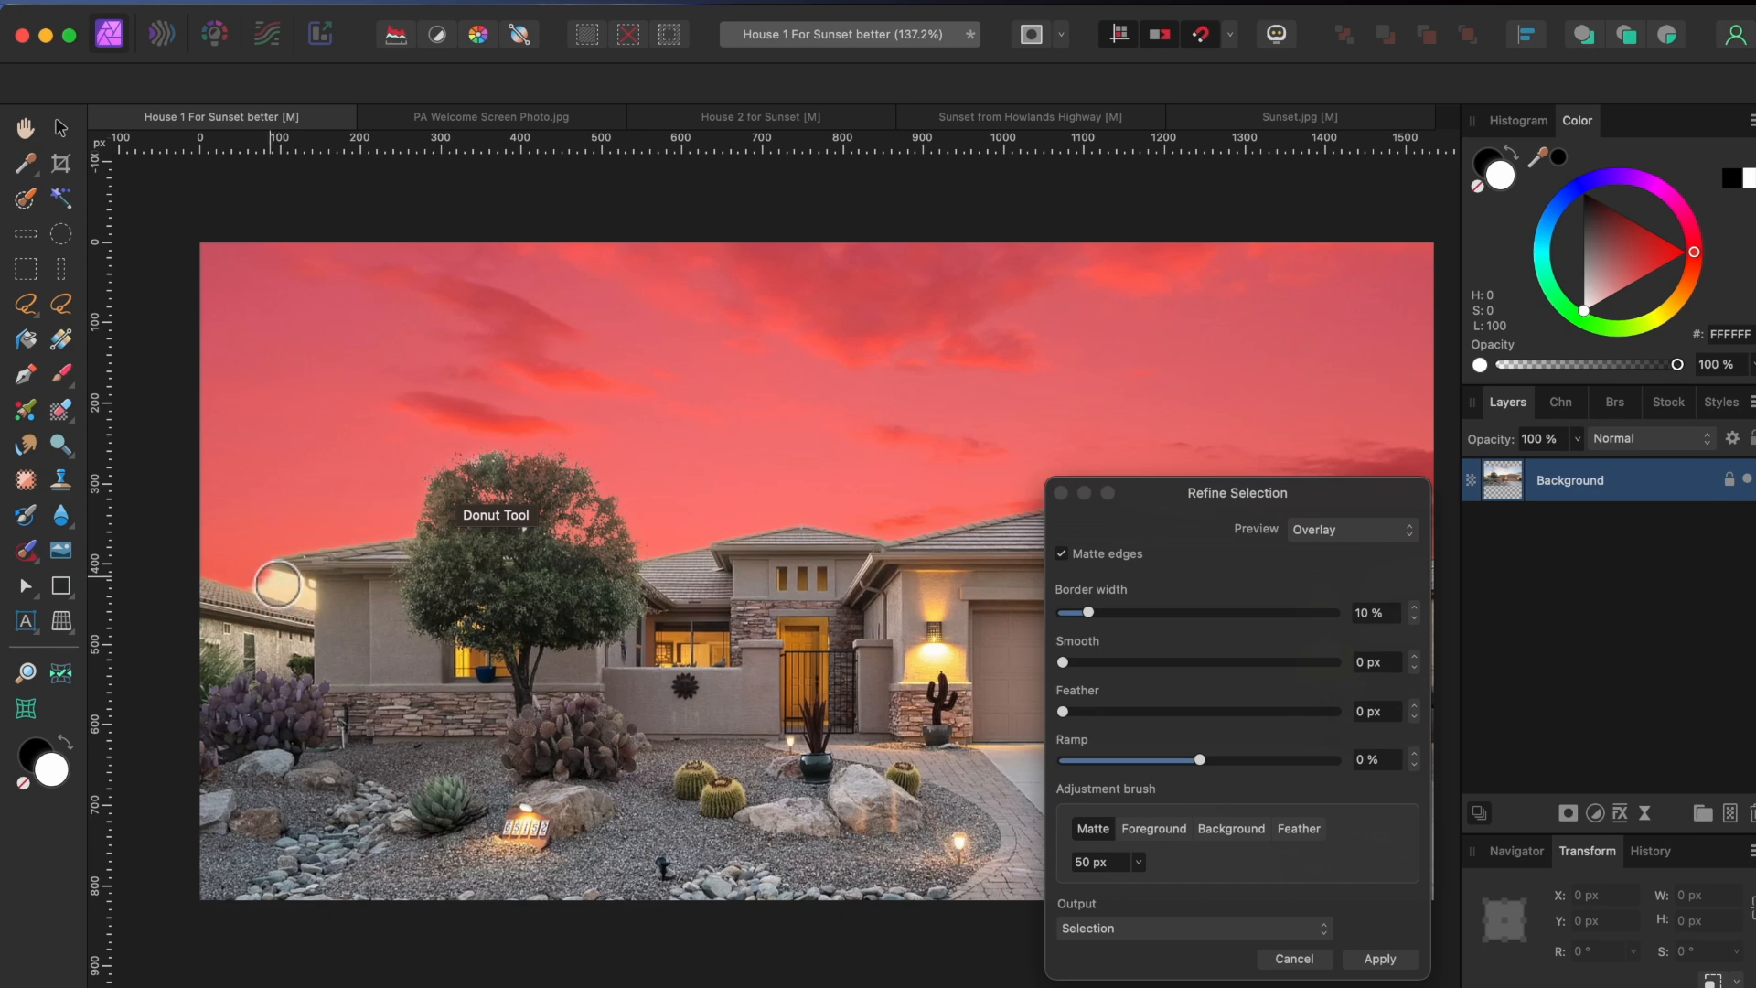
- Reduce the matte adjustment brush to 19 px and refine the sky gap between the neighbouring roof and the house's left eave
{"action": "key", "text": "bracketleft"}
{"action": "key", "text": "bracketleft"}
{"action": "key", "text": "bracketleft"}
{"action": "key", "text": "bracketleft"}
{"action": "key", "text": "bracketleft"}
{"action": "key", "text": "bracketleft"}
{"action": "key", "text": "bracketleft"}
{"action": "key", "text": "bracketleft"}
{"action": "key", "text": "bracketleft"}
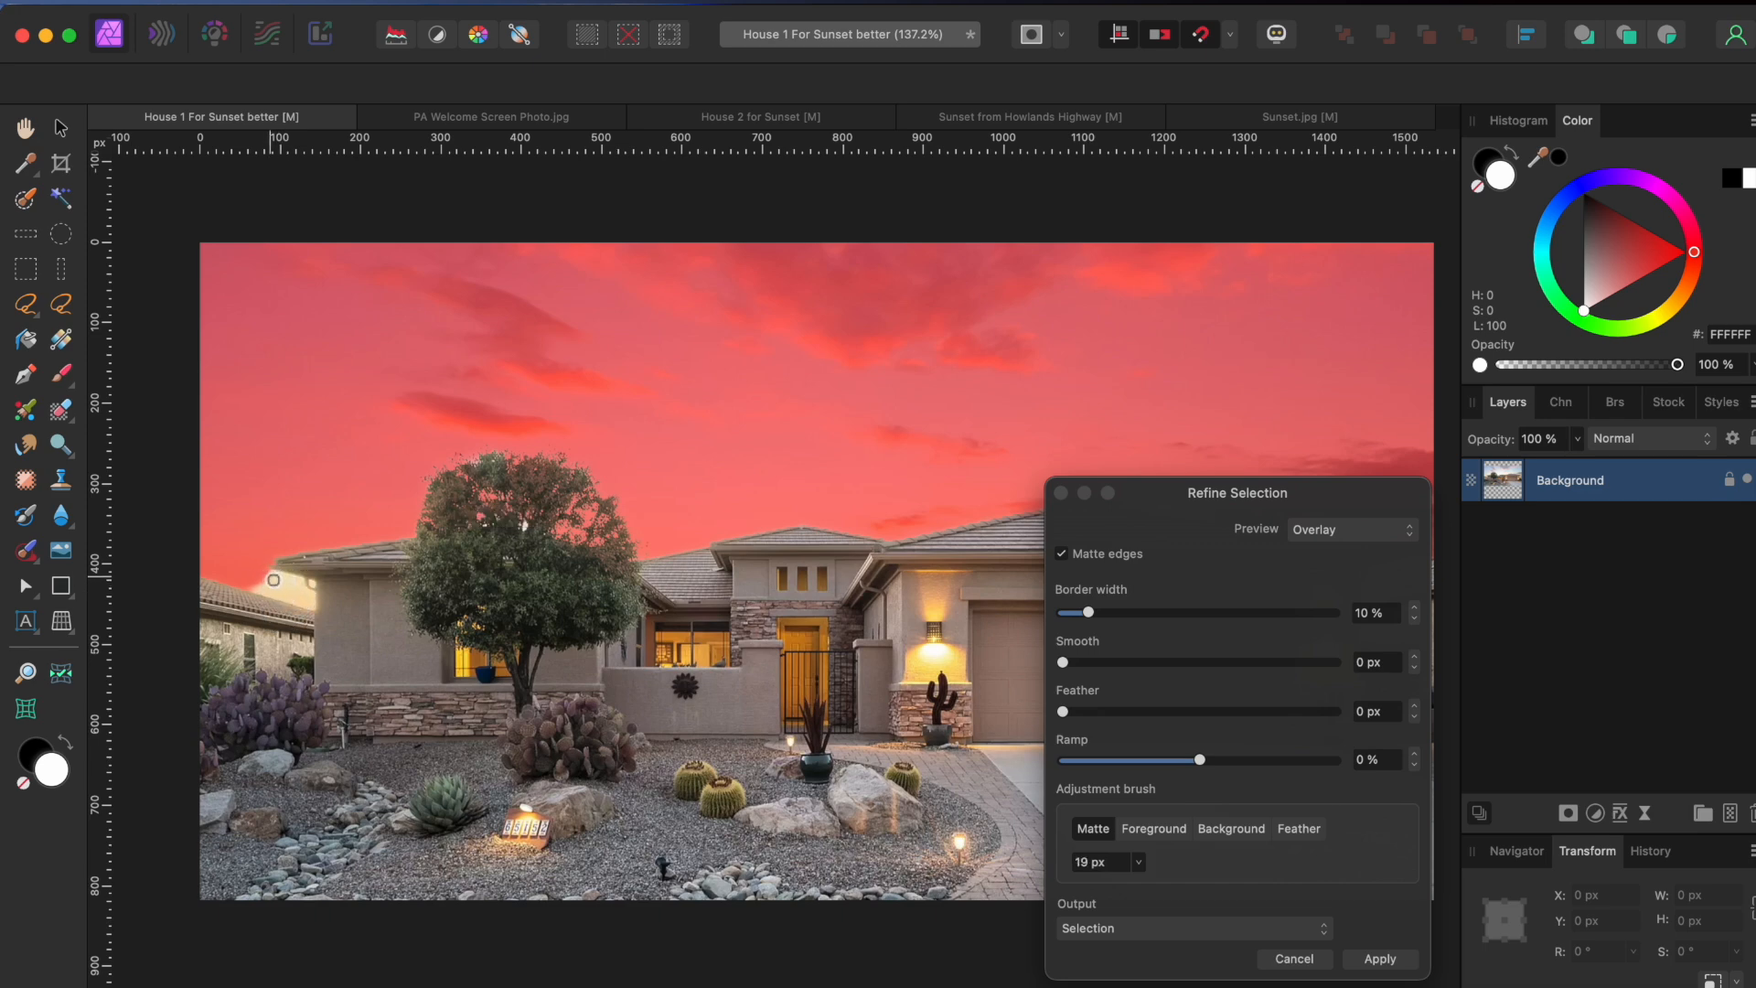
{"action": "mouse_move", "coordinate": [258, 584]}
{"action": "left_mouse_down"}
{"action": "mouse_move", "coordinate": [313, 606]}
{"action": "mouse_move", "coordinate": [265, 598]}
{"action": "mouse_move", "coordinate": [316, 592]}
{"action": "mouse_move", "coordinate": [296, 603]}
{"action": "left_mouse_up"}
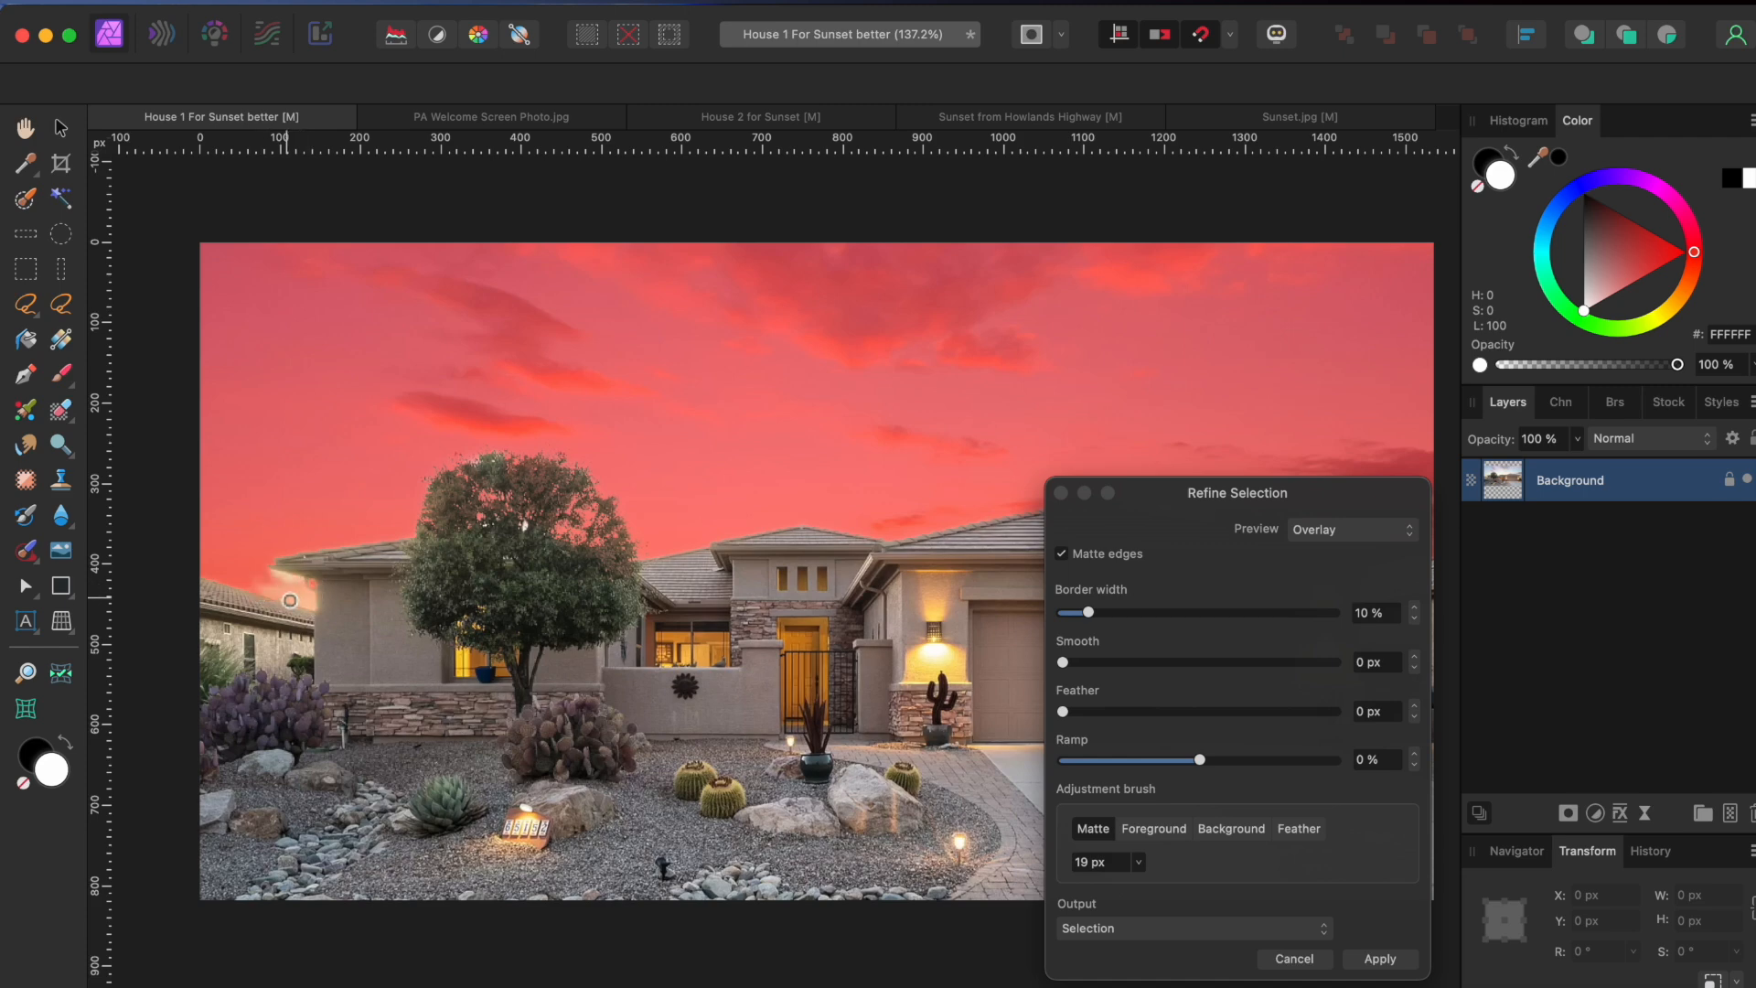
- Refine the leftover sky patch above the right slope of the garage roof with the matte brush
{"action": "scroll", "coordinate": [353, 587], "scroll_direction": "right", "scroll_amount": 5}
{"action": "scroll", "coordinate": [353, 587], "scroll_direction": "right", "scroll_amount": 5}
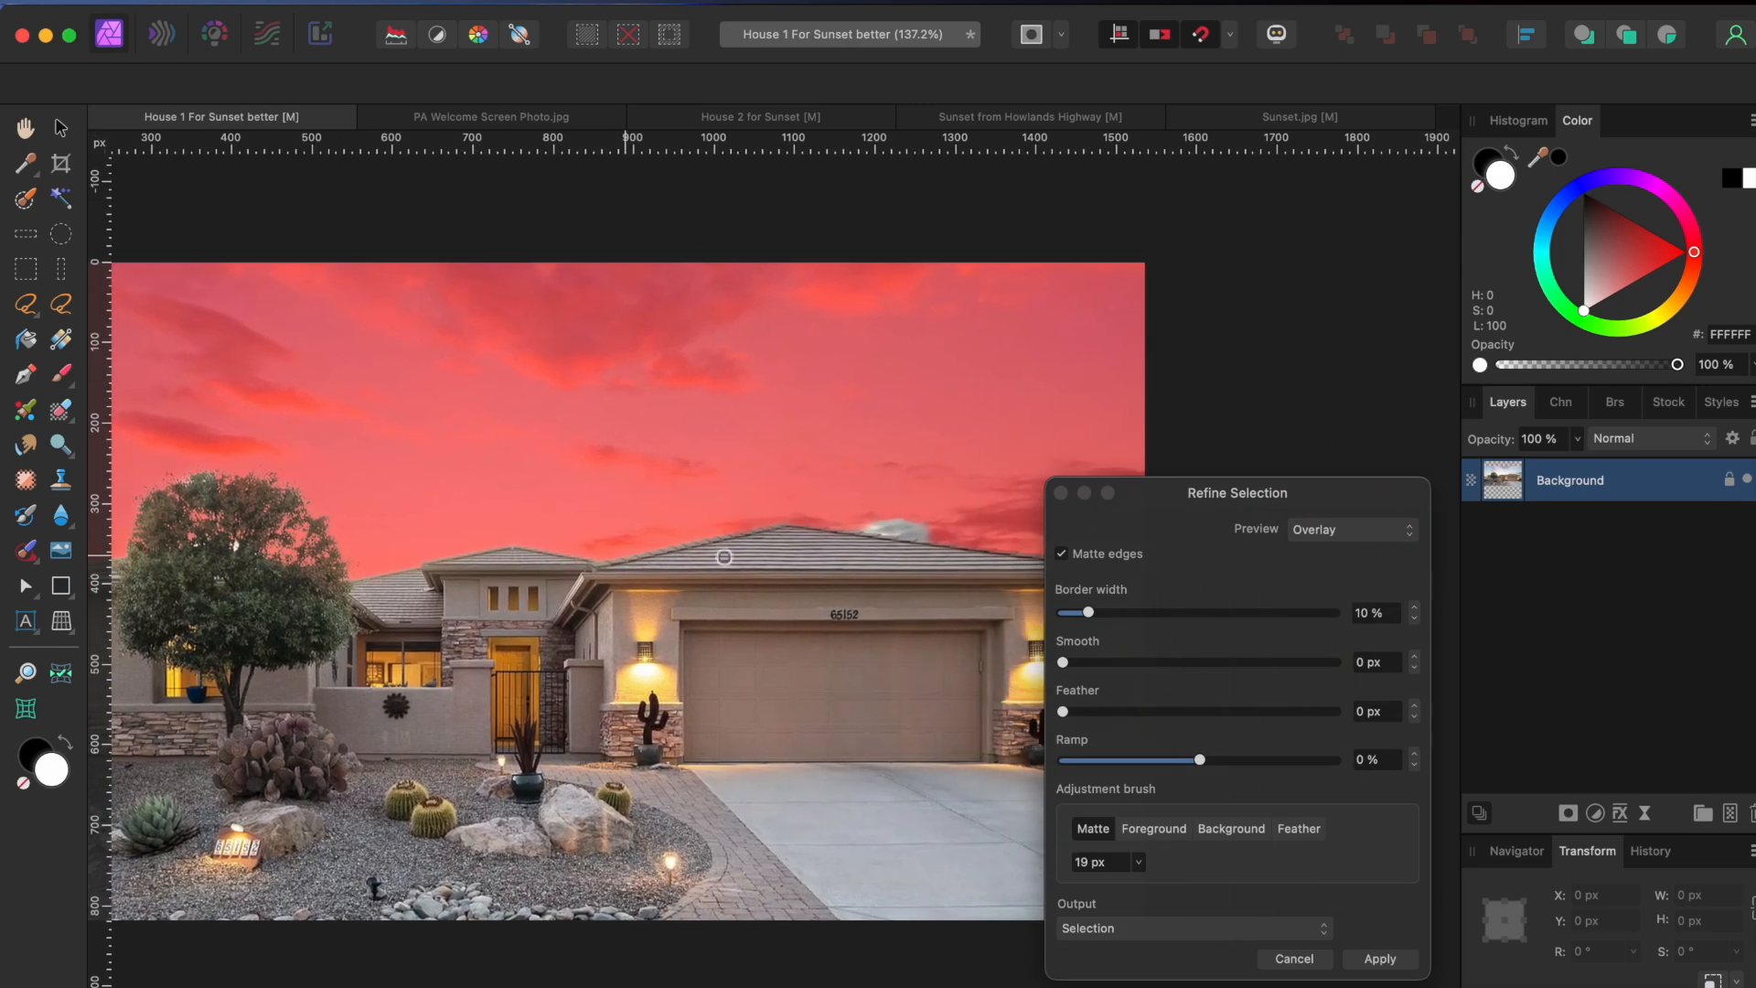
{"action": "mouse_move", "coordinate": [934, 535]}
{"action": "left_mouse_down"}
{"action": "mouse_move", "coordinate": [867, 521]}
{"action": "mouse_move", "coordinate": [932, 546]}
{"action": "left_mouse_up"}
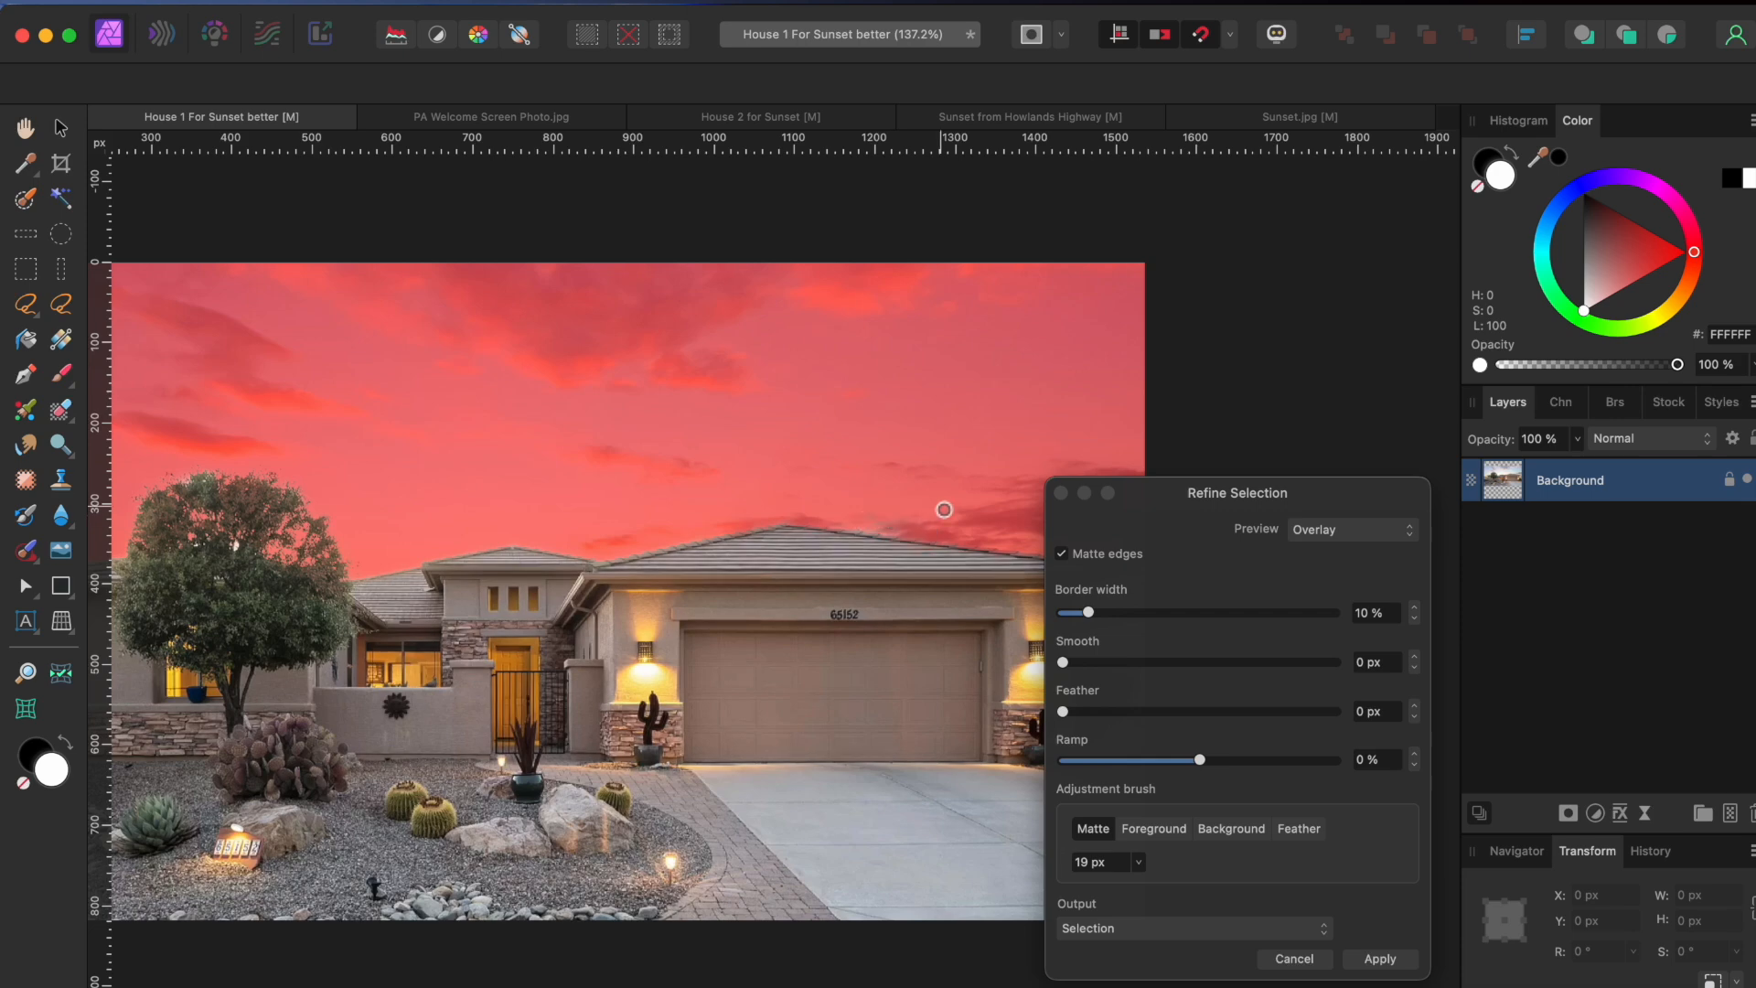
{"action": "scroll", "coordinate": [941, 512], "scroll_direction": "right", "scroll_amount": 4}
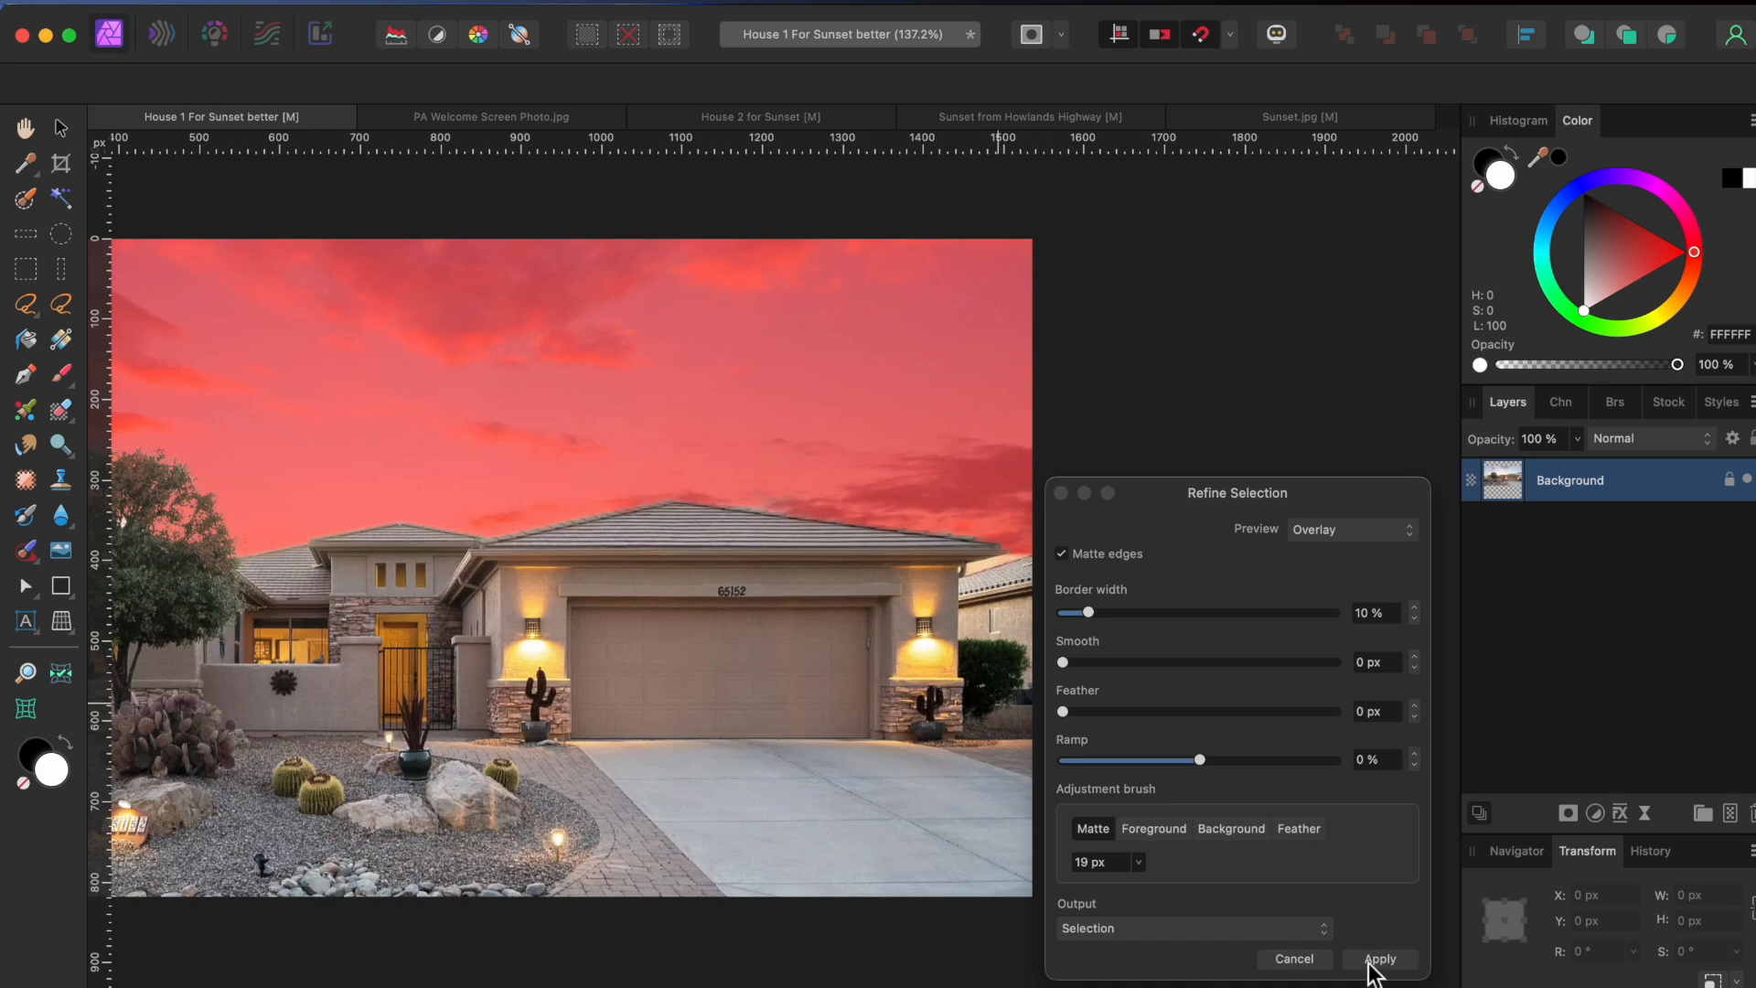
- Preview the refined selection as Transparent and output it to a new layer with a mask
{"action": "left_click", "coordinate": [1337, 532]}
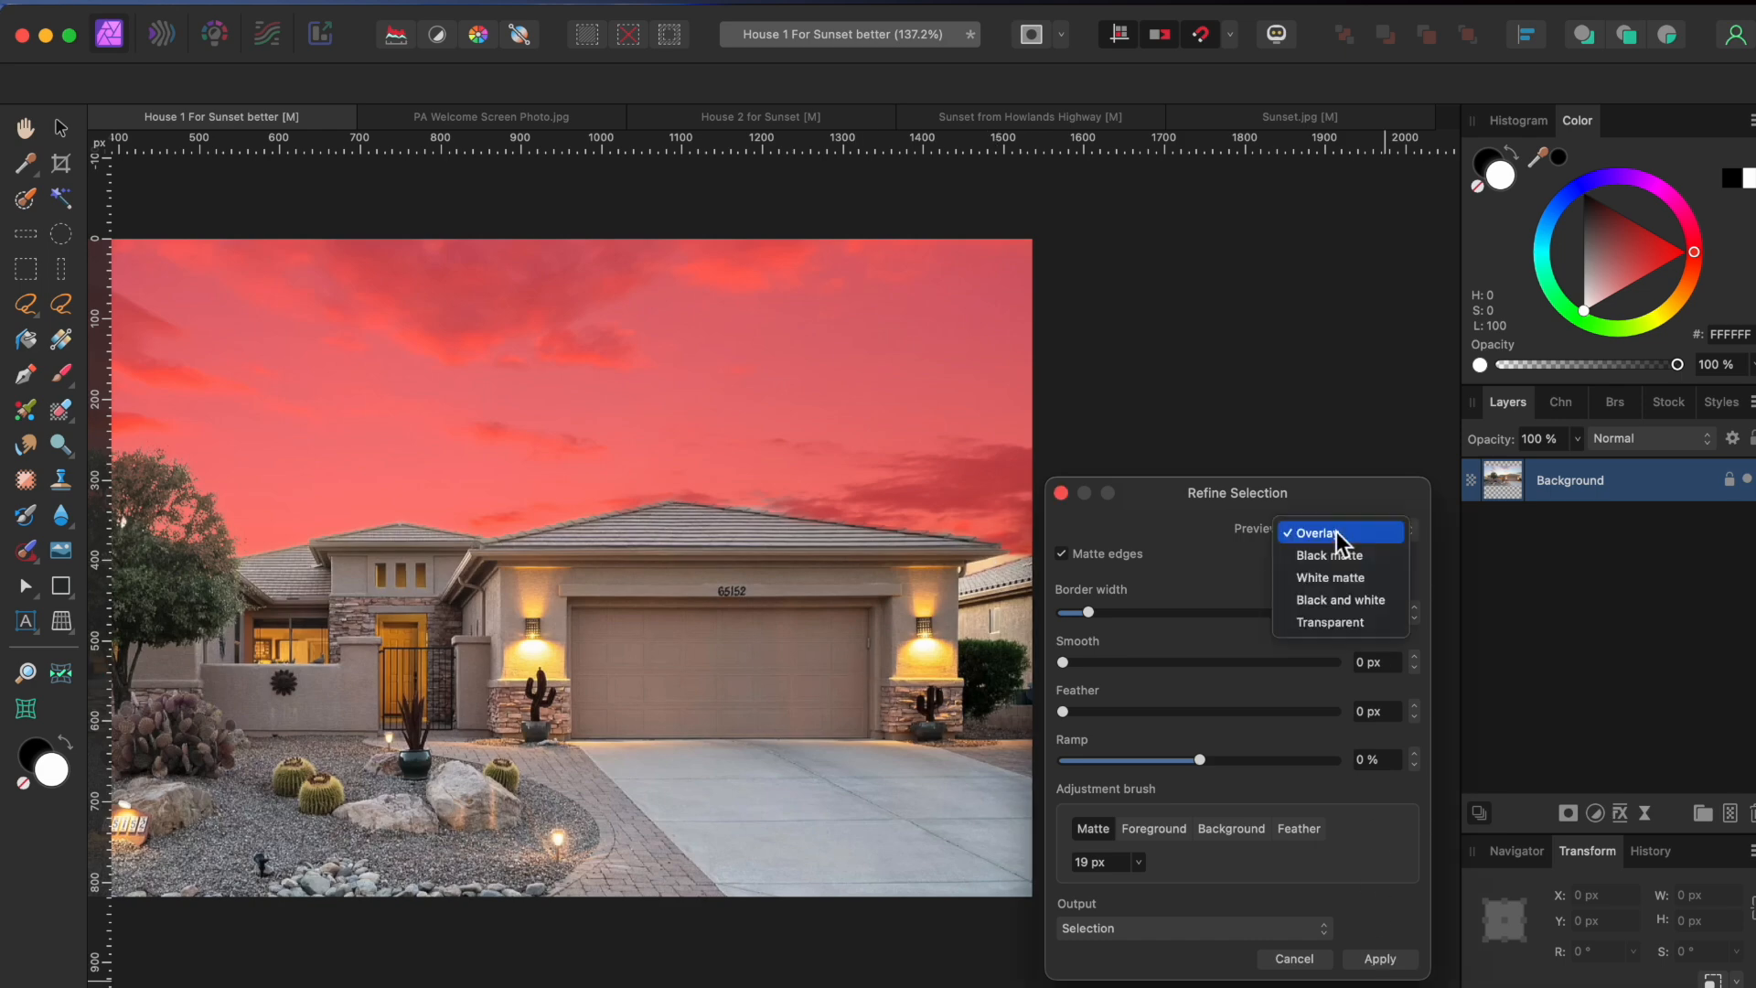
{"action": "left_click", "coordinate": [1353, 624]}
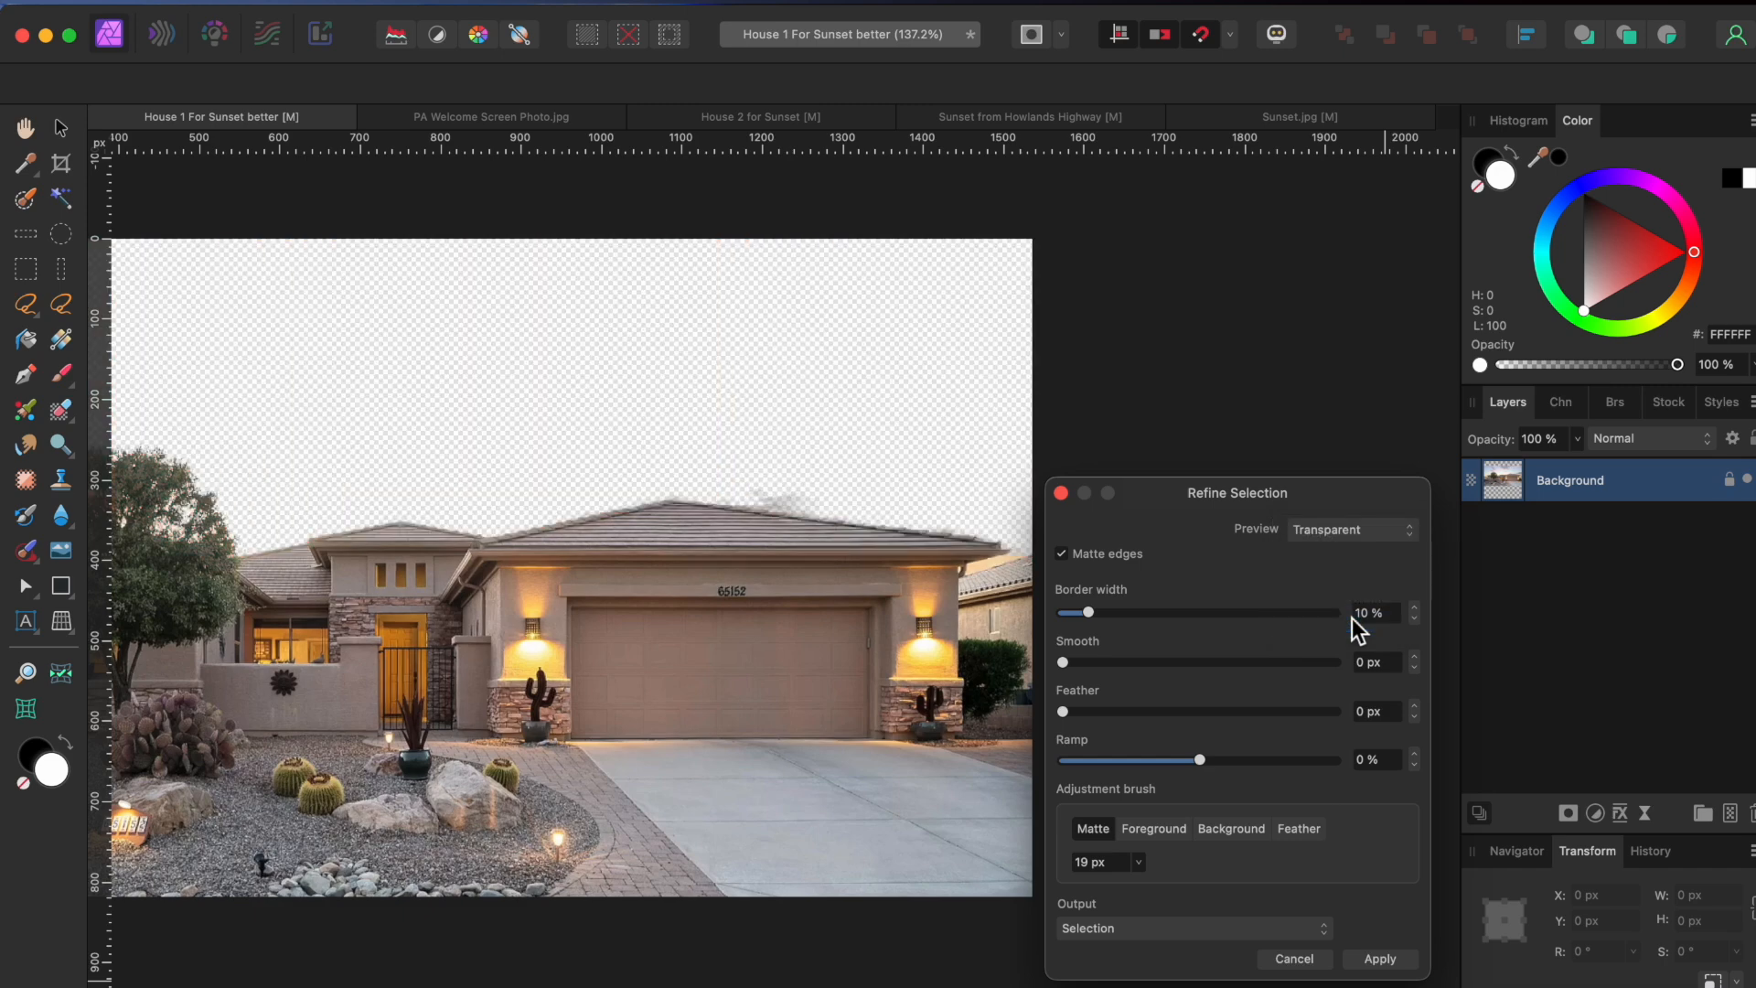
{"action": "left_click", "coordinate": [1115, 925]}
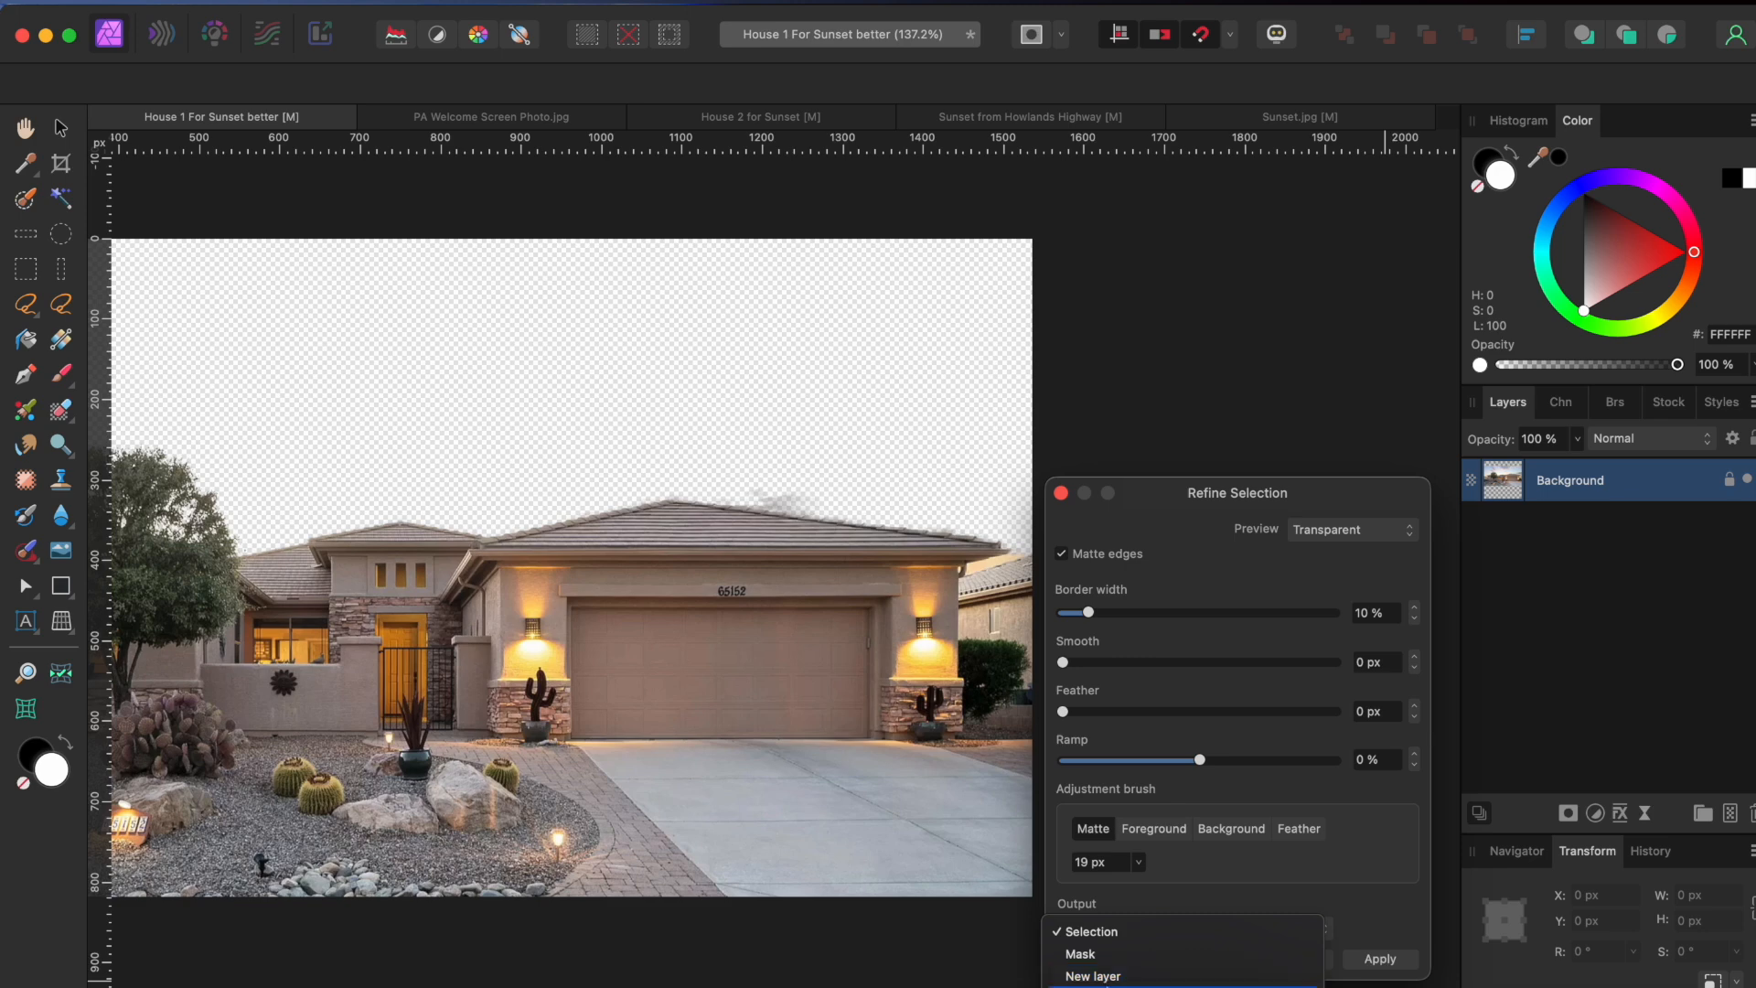
{"action": "left_click", "coordinate": [1106, 987]}
{"action": "left_click", "coordinate": [1395, 959]}
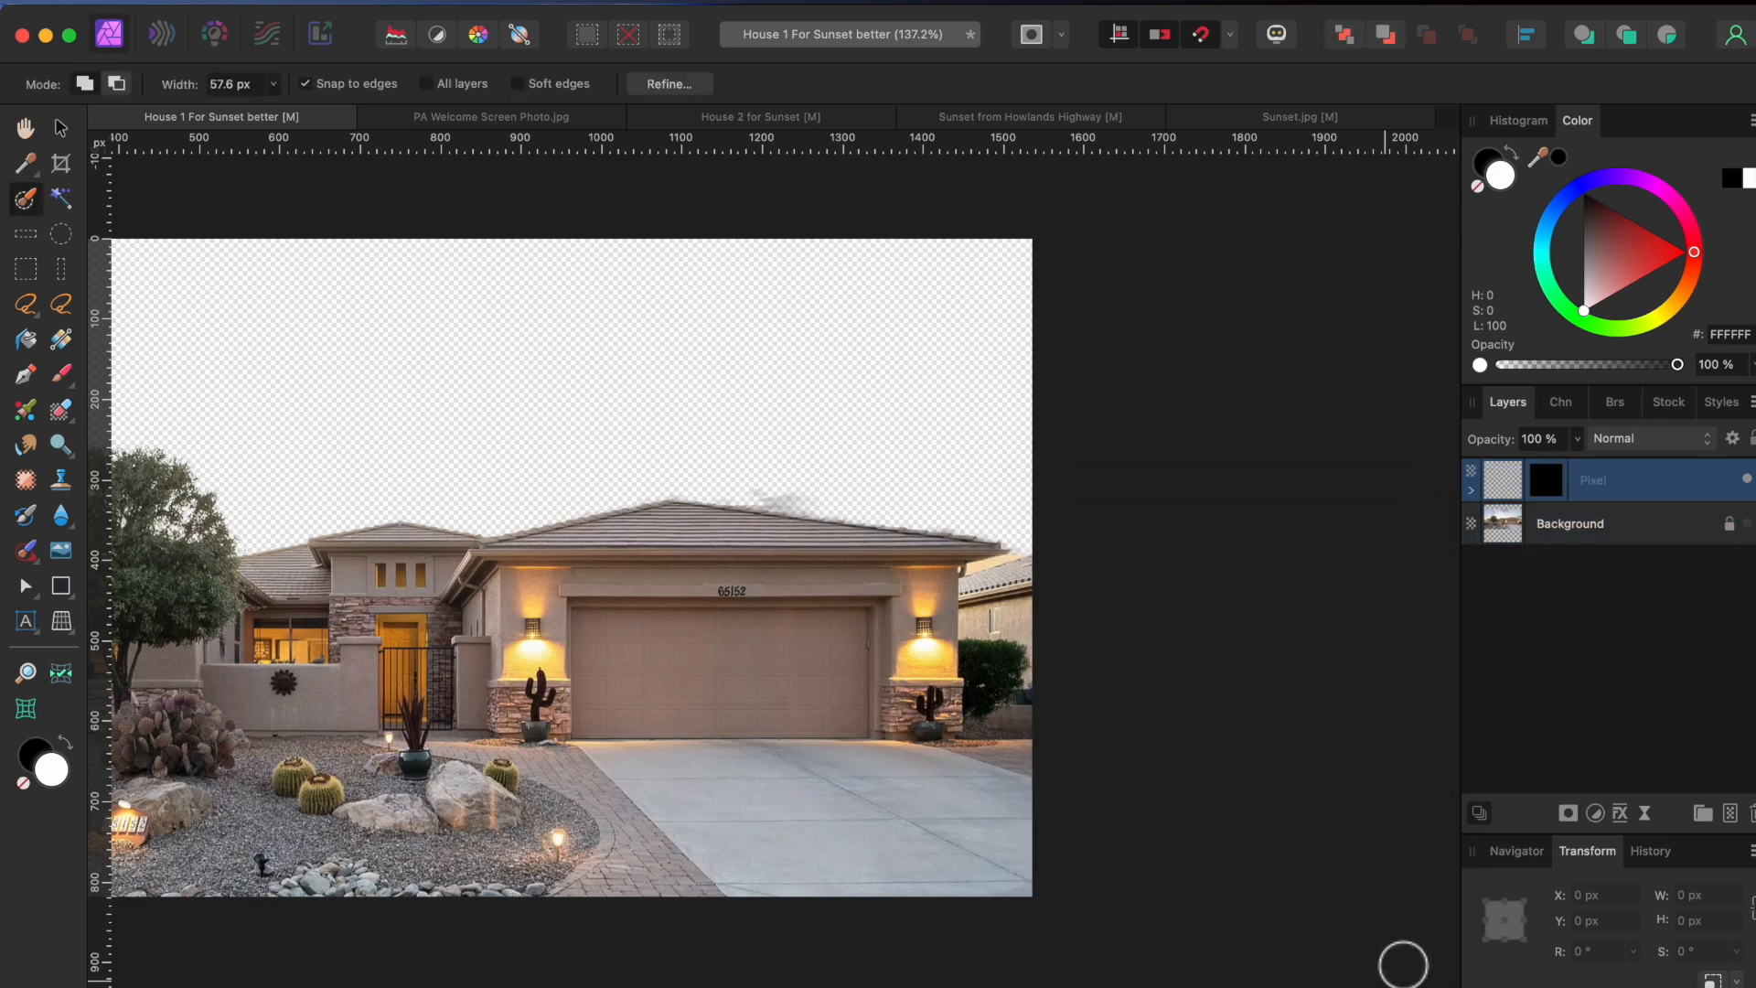
- Outline the leftover sky beneath the house's left eave with a polygonal lasso, about 82 by 54 px, and delete it from the masked layer
{"action": "scroll", "coordinate": [991, 806], "scroll_direction": "left", "scroll_amount": 6}
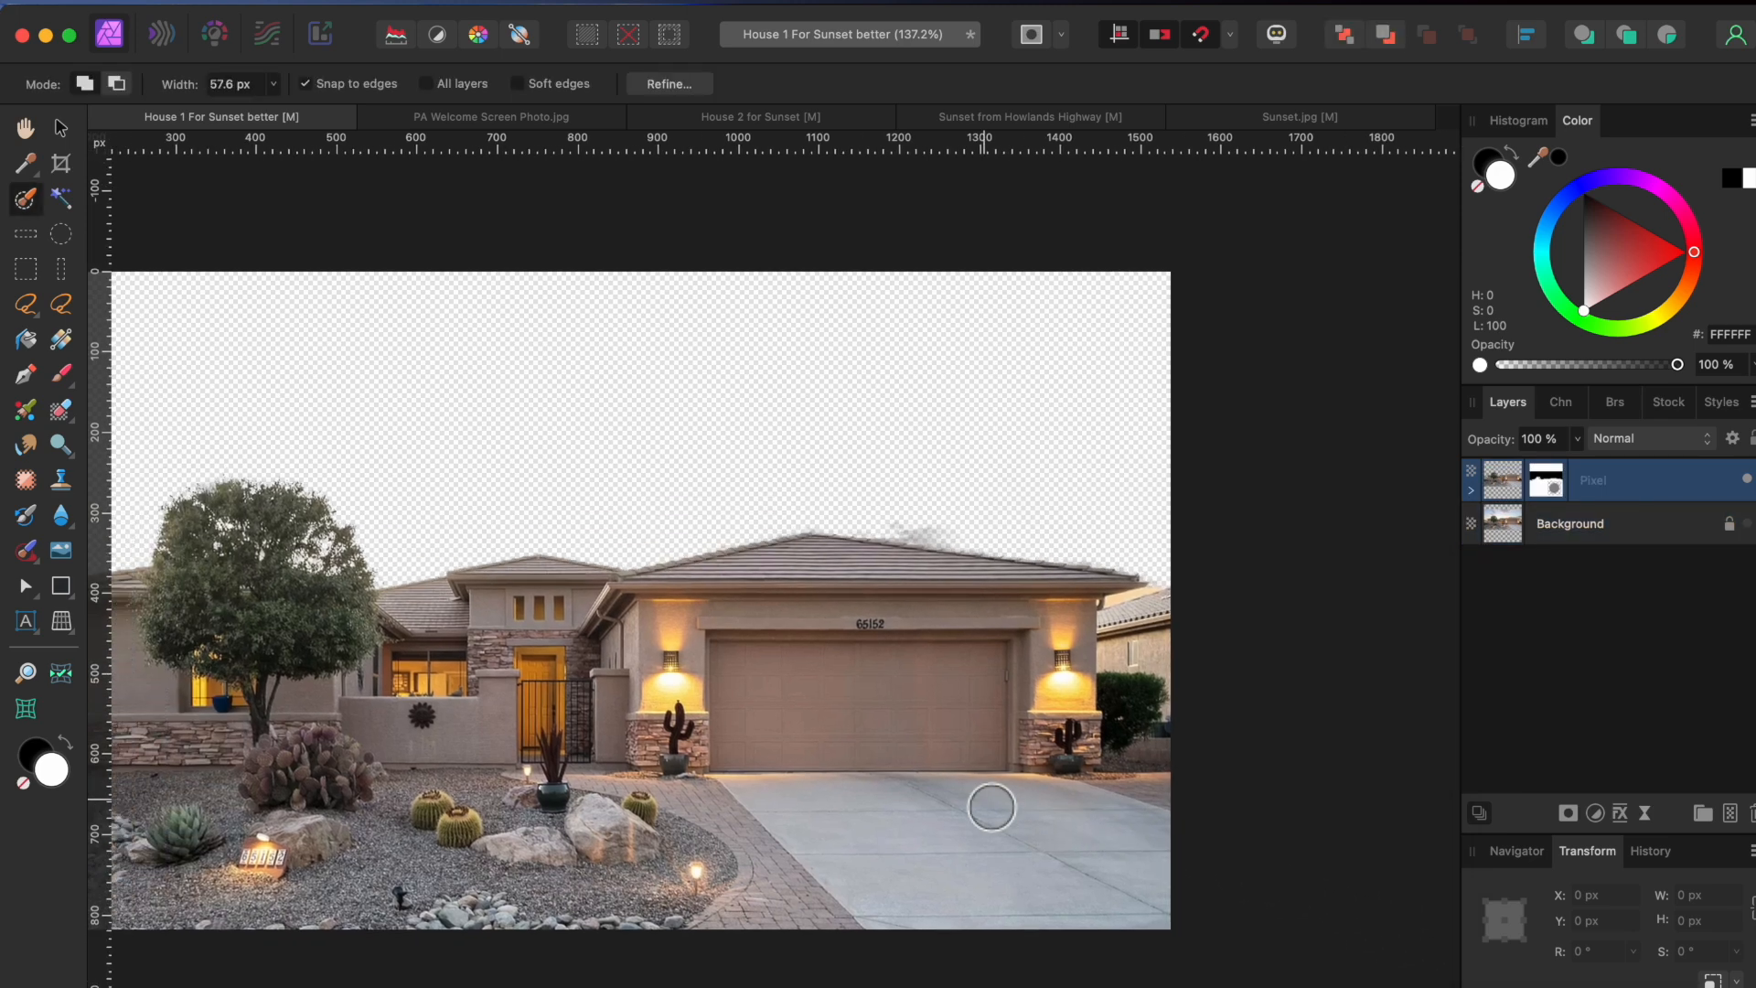
{"action": "scroll", "coordinate": [293, 560], "scroll_direction": "up", "scroll_amount": 10}
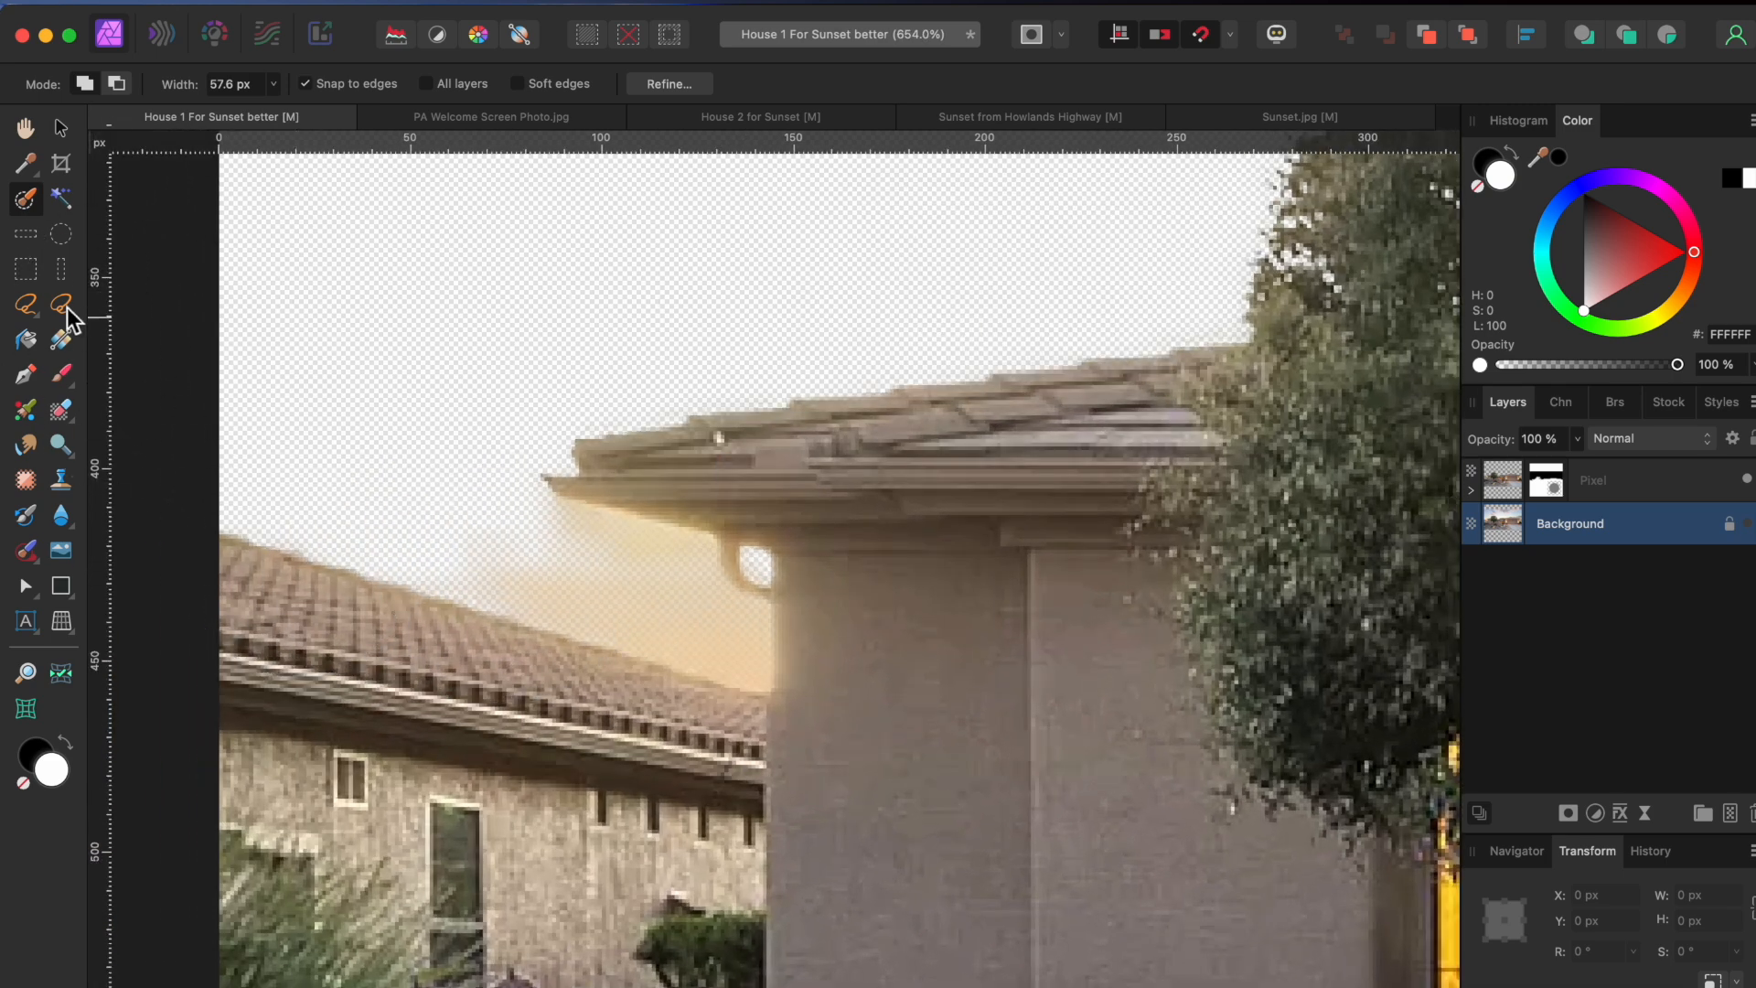
{"action": "left_click", "coordinate": [29, 310]}
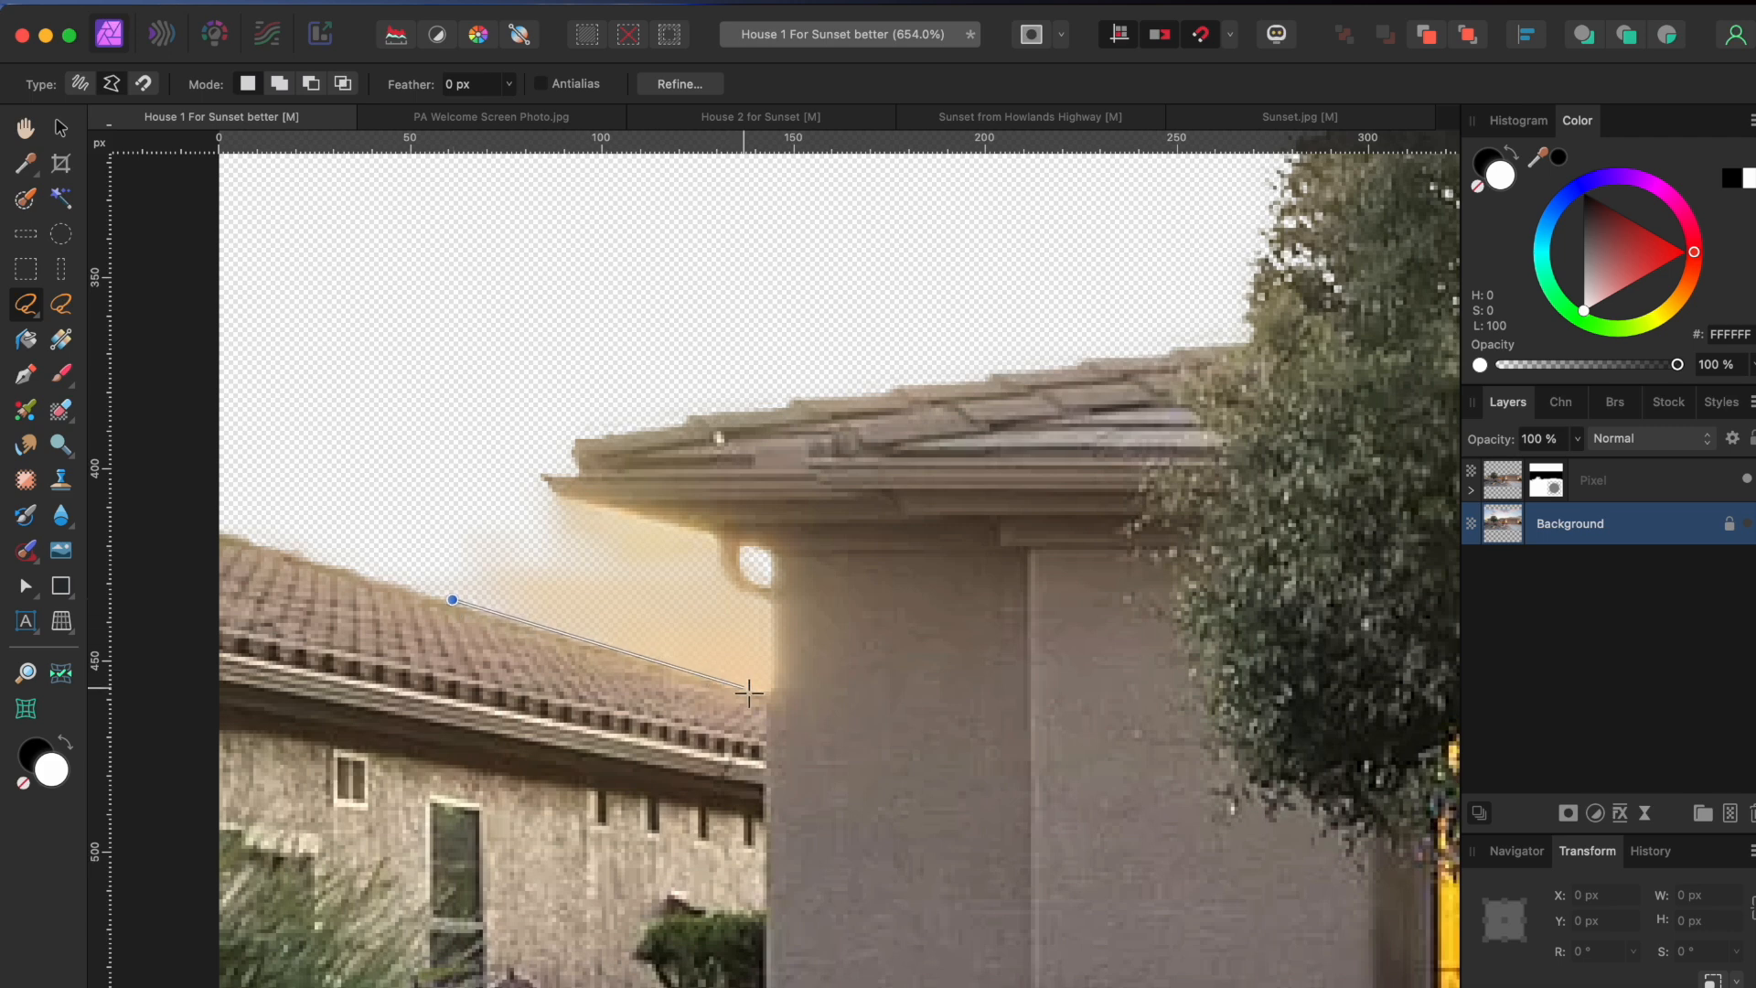
{"action": "left_click", "coordinate": [768, 695]}
{"action": "left_click", "coordinate": [766, 604]}
{"action": "left_click", "coordinate": [733, 586]}
{"action": "left_click", "coordinate": [718, 561]}
{"action": "left_click", "coordinate": [714, 538]}
{"action": "left_click", "coordinate": [540, 488]}
{"action": "left_click", "coordinate": [455, 600]}
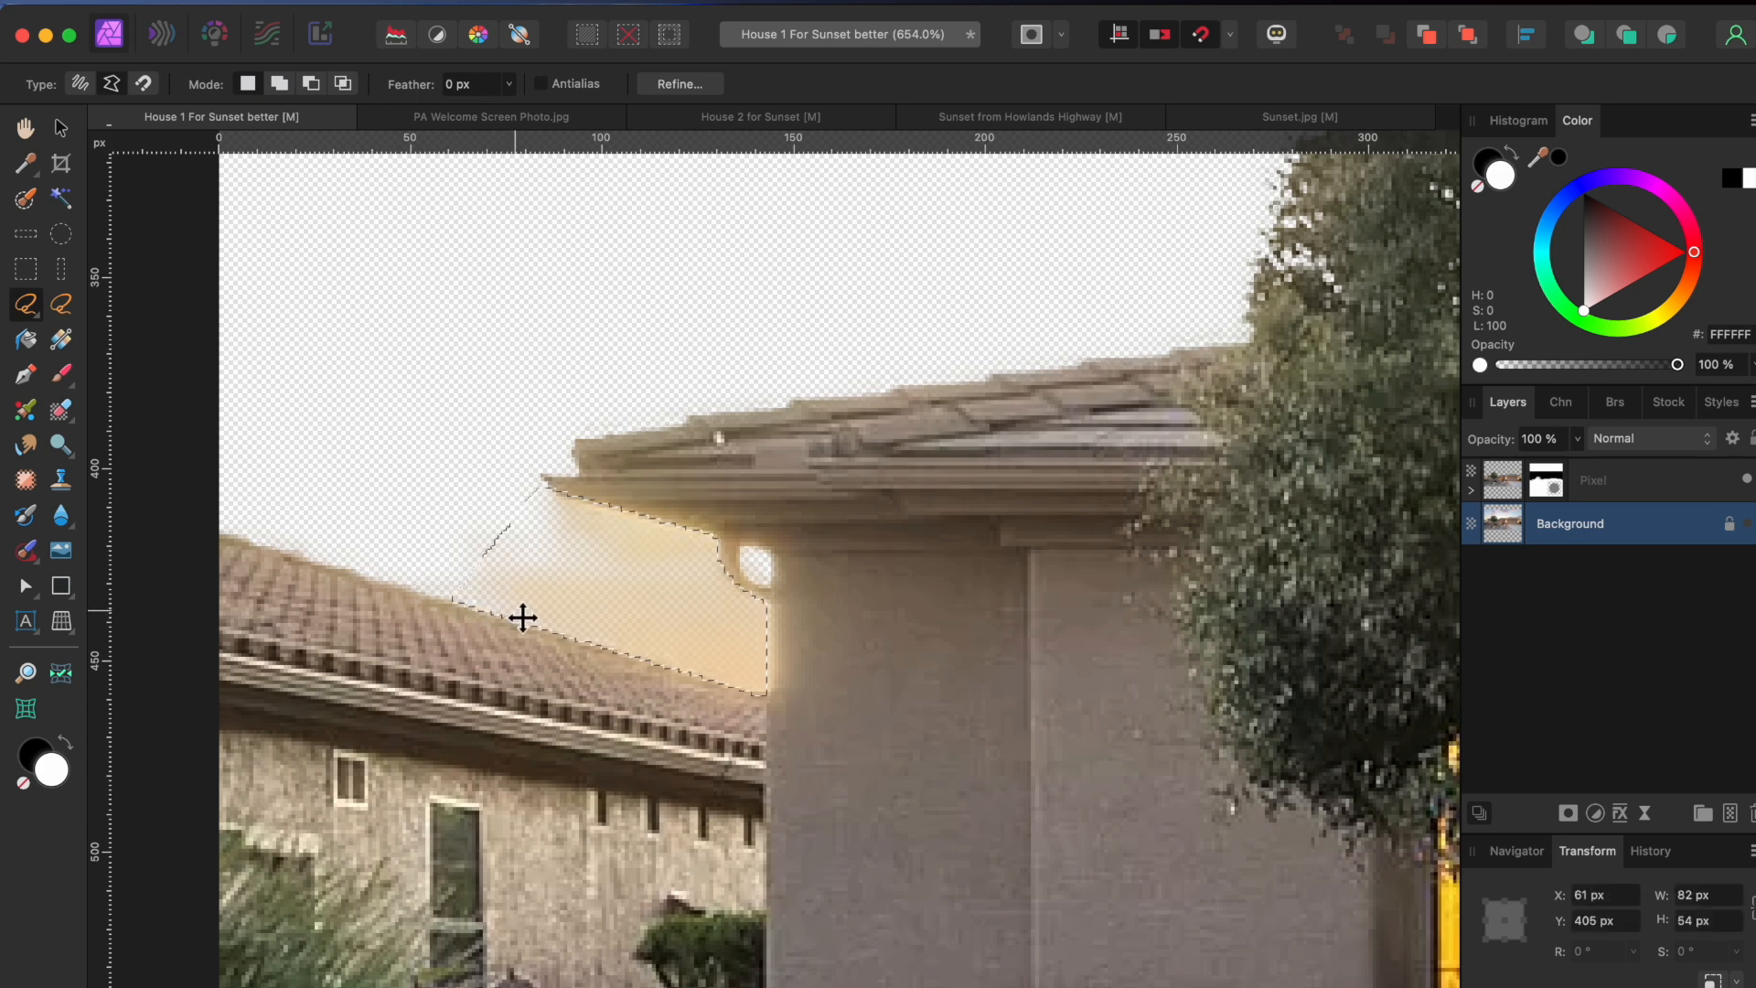
{"action": "key", "text": "alt+]"}
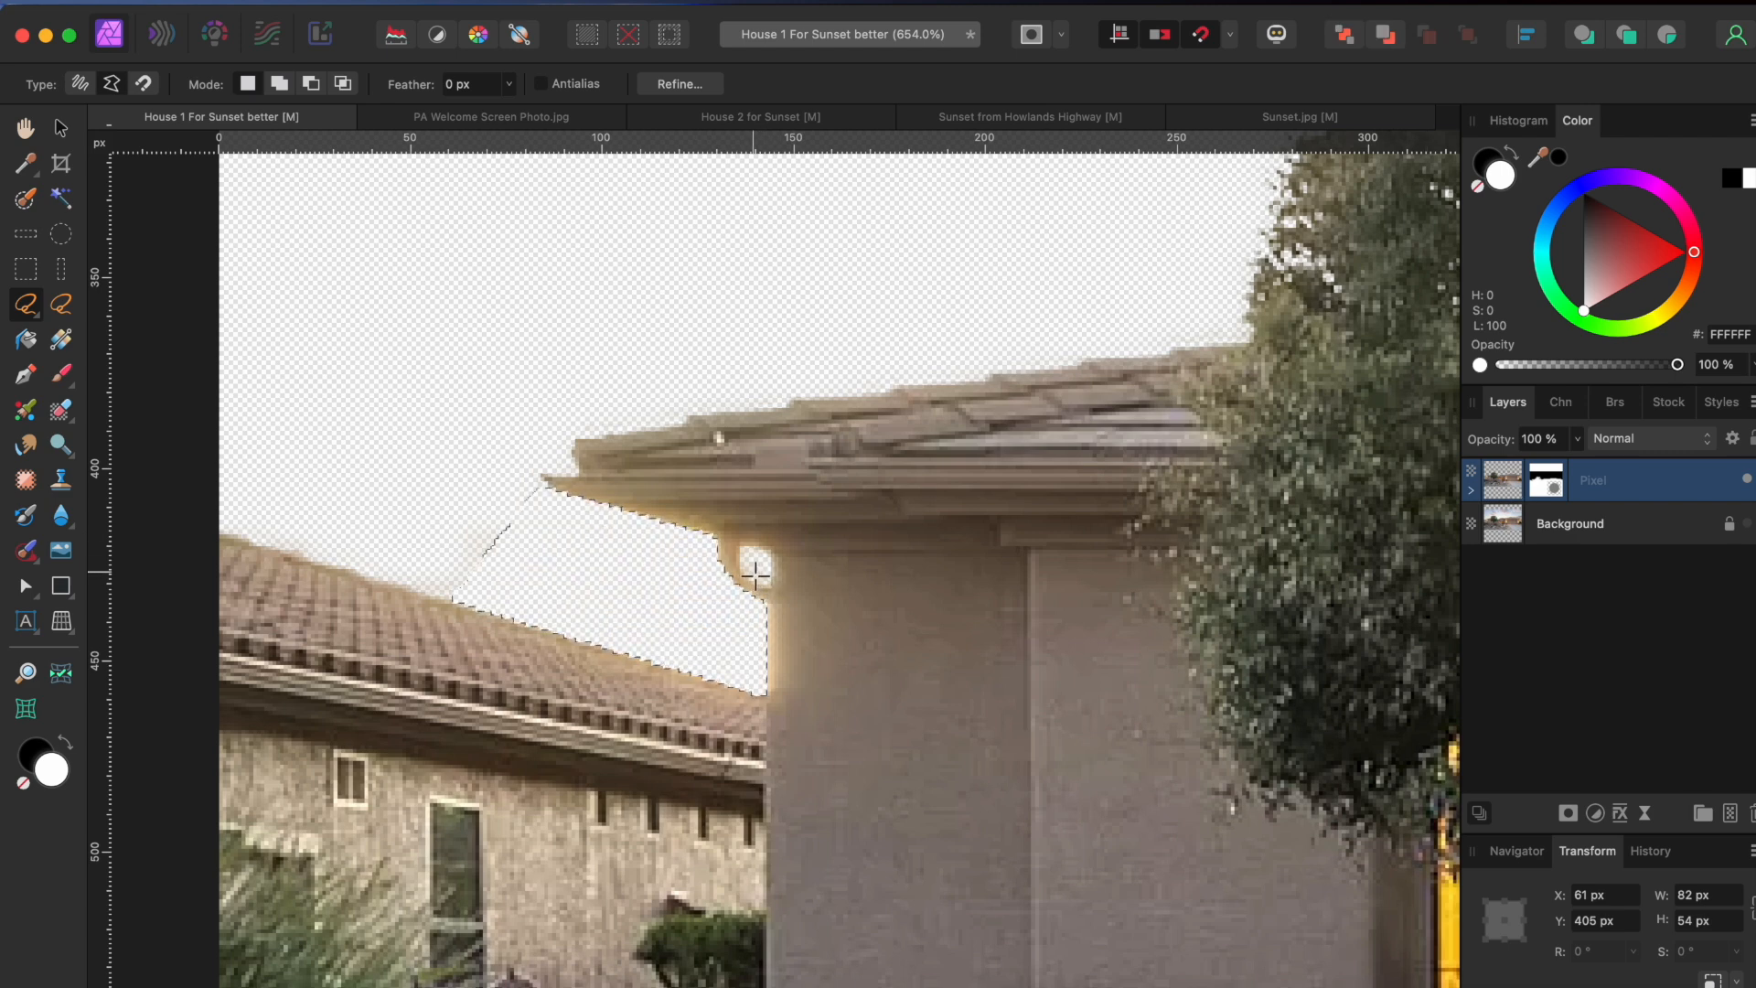
- Lasso the small sky gap behind the left downspout, about 8 by 10 px, and clear it from the masked layer
{"action": "left_click", "coordinate": [740, 553]}
{"action": "left_click", "coordinate": [759, 586]}
{"action": "left_click", "coordinate": [741, 554]}
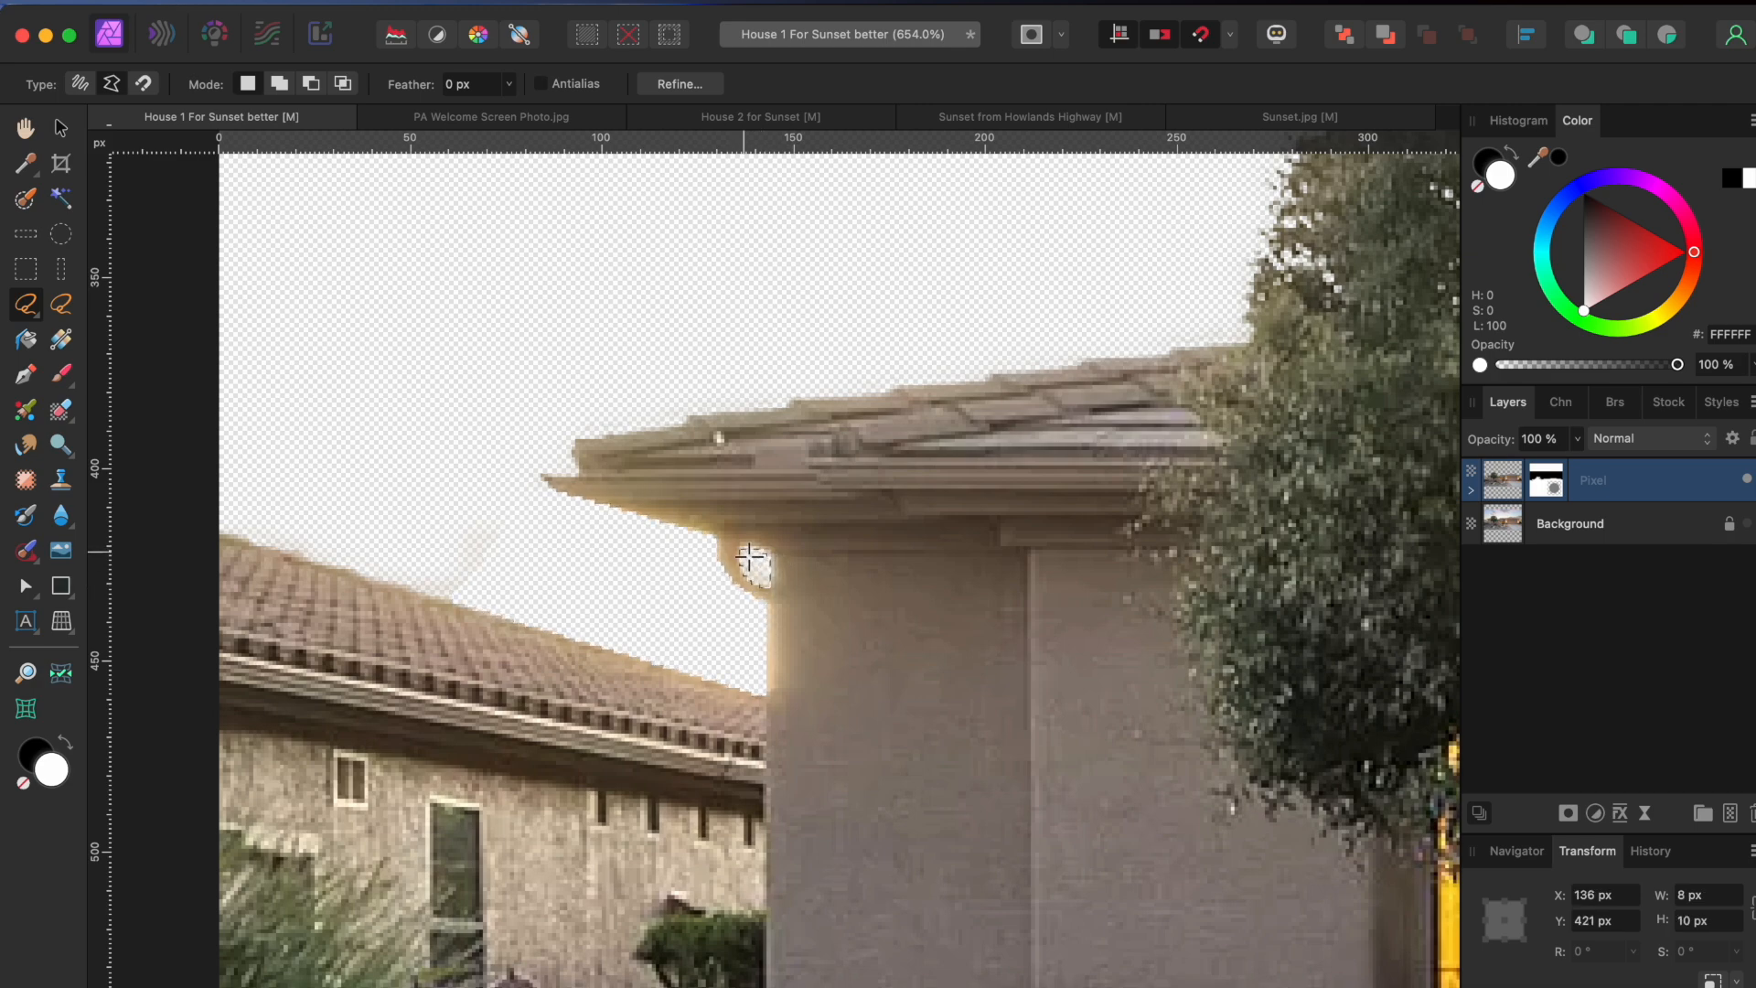
- Lasso the cloud remnants along the garage roof's ridge, about 384 by 97 px, and delete them from the masked layer
{"action": "scroll", "coordinate": [748, 556], "scroll_direction": "right", "scroll_amount": 15}
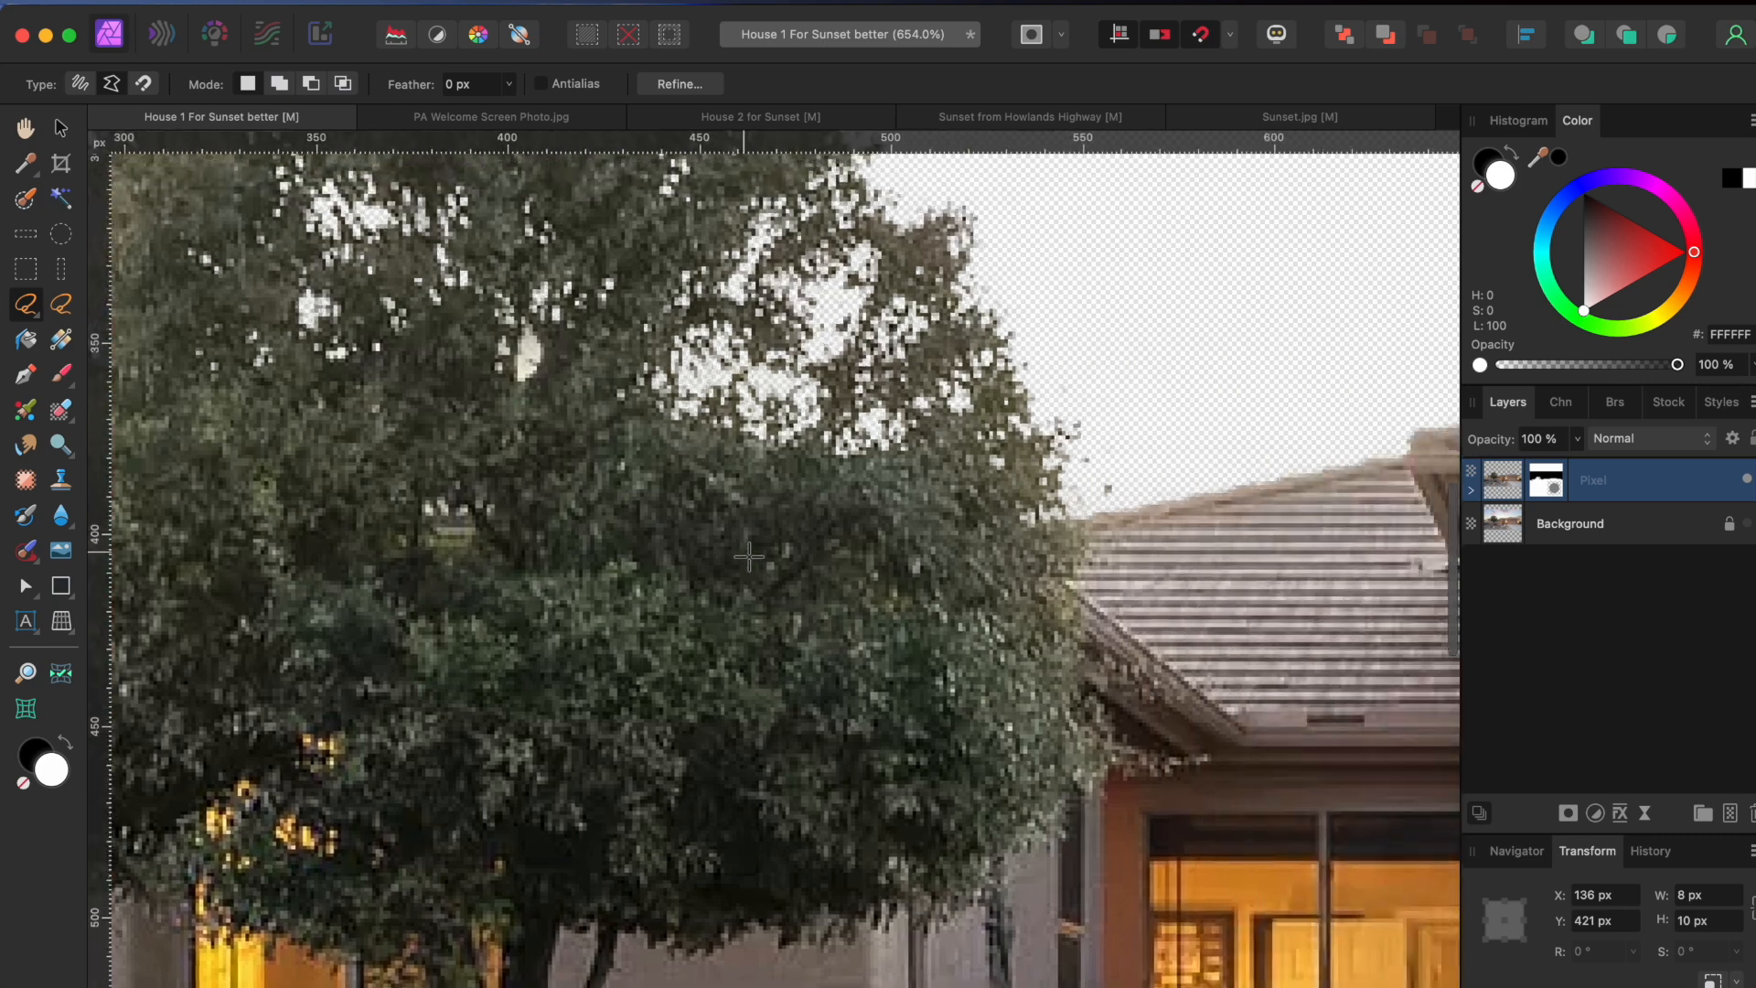
{"action": "scroll", "coordinate": [748, 556], "scroll_direction": "right", "scroll_amount": 17}
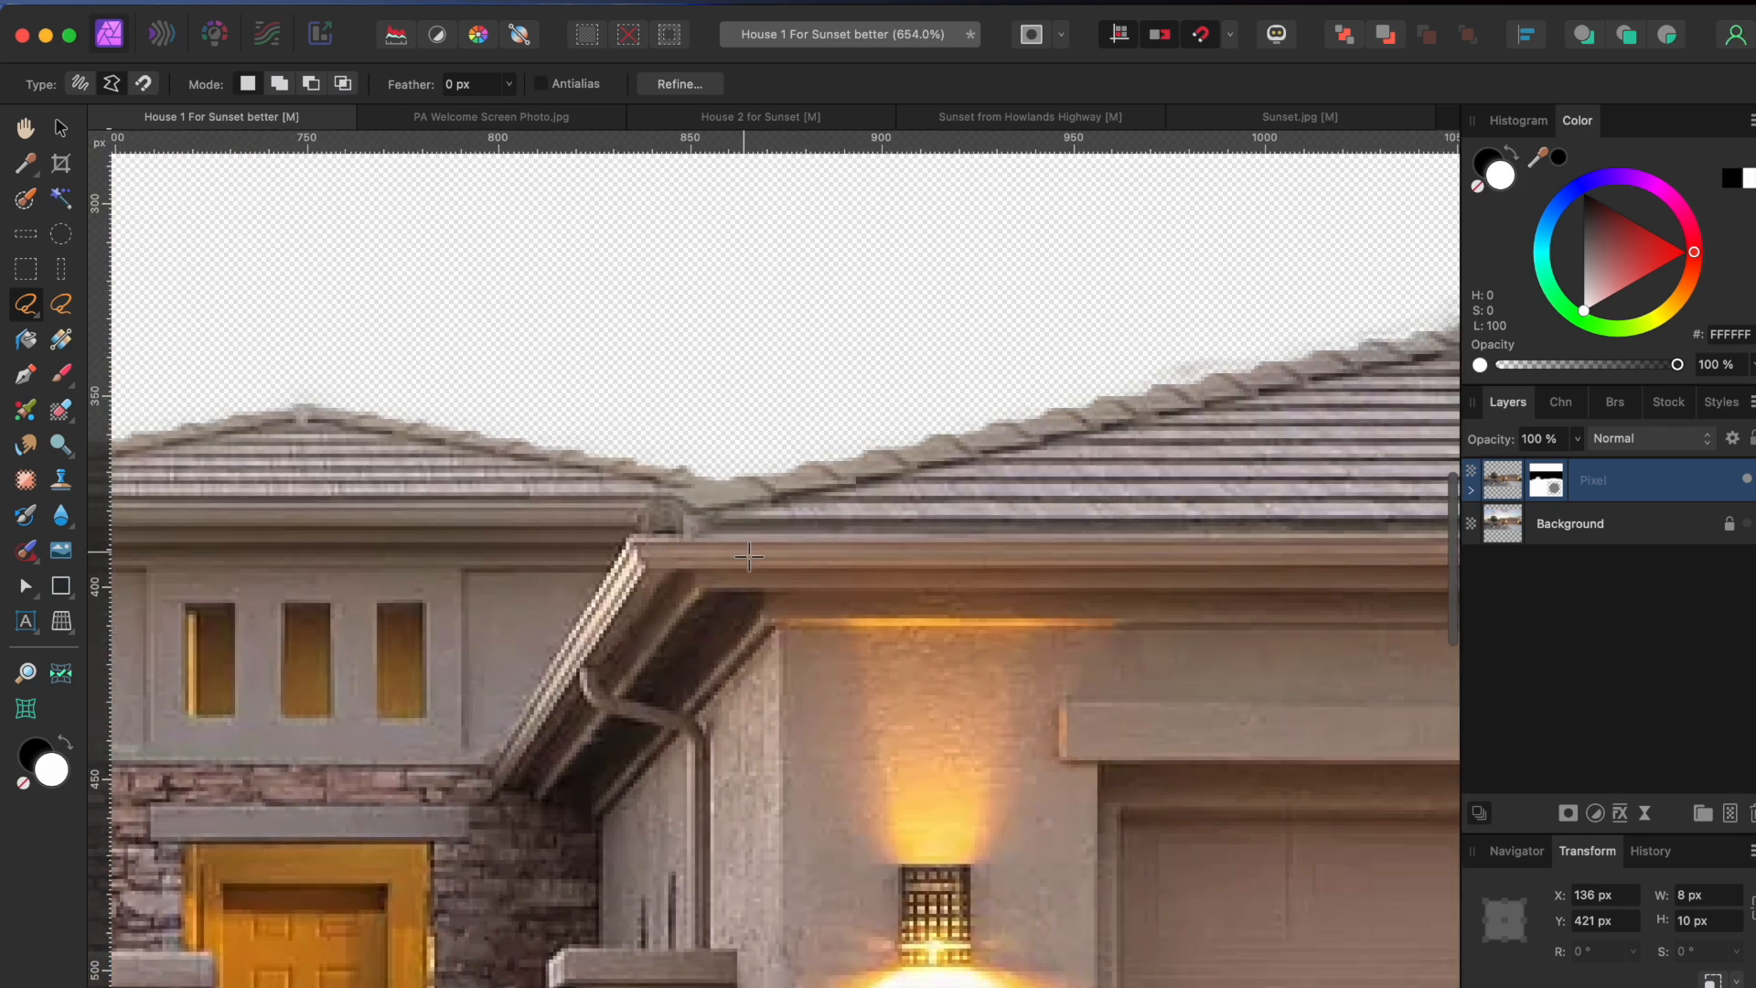
{"action": "scroll", "coordinate": [748, 556], "scroll_direction": "right", "scroll_amount": 10}
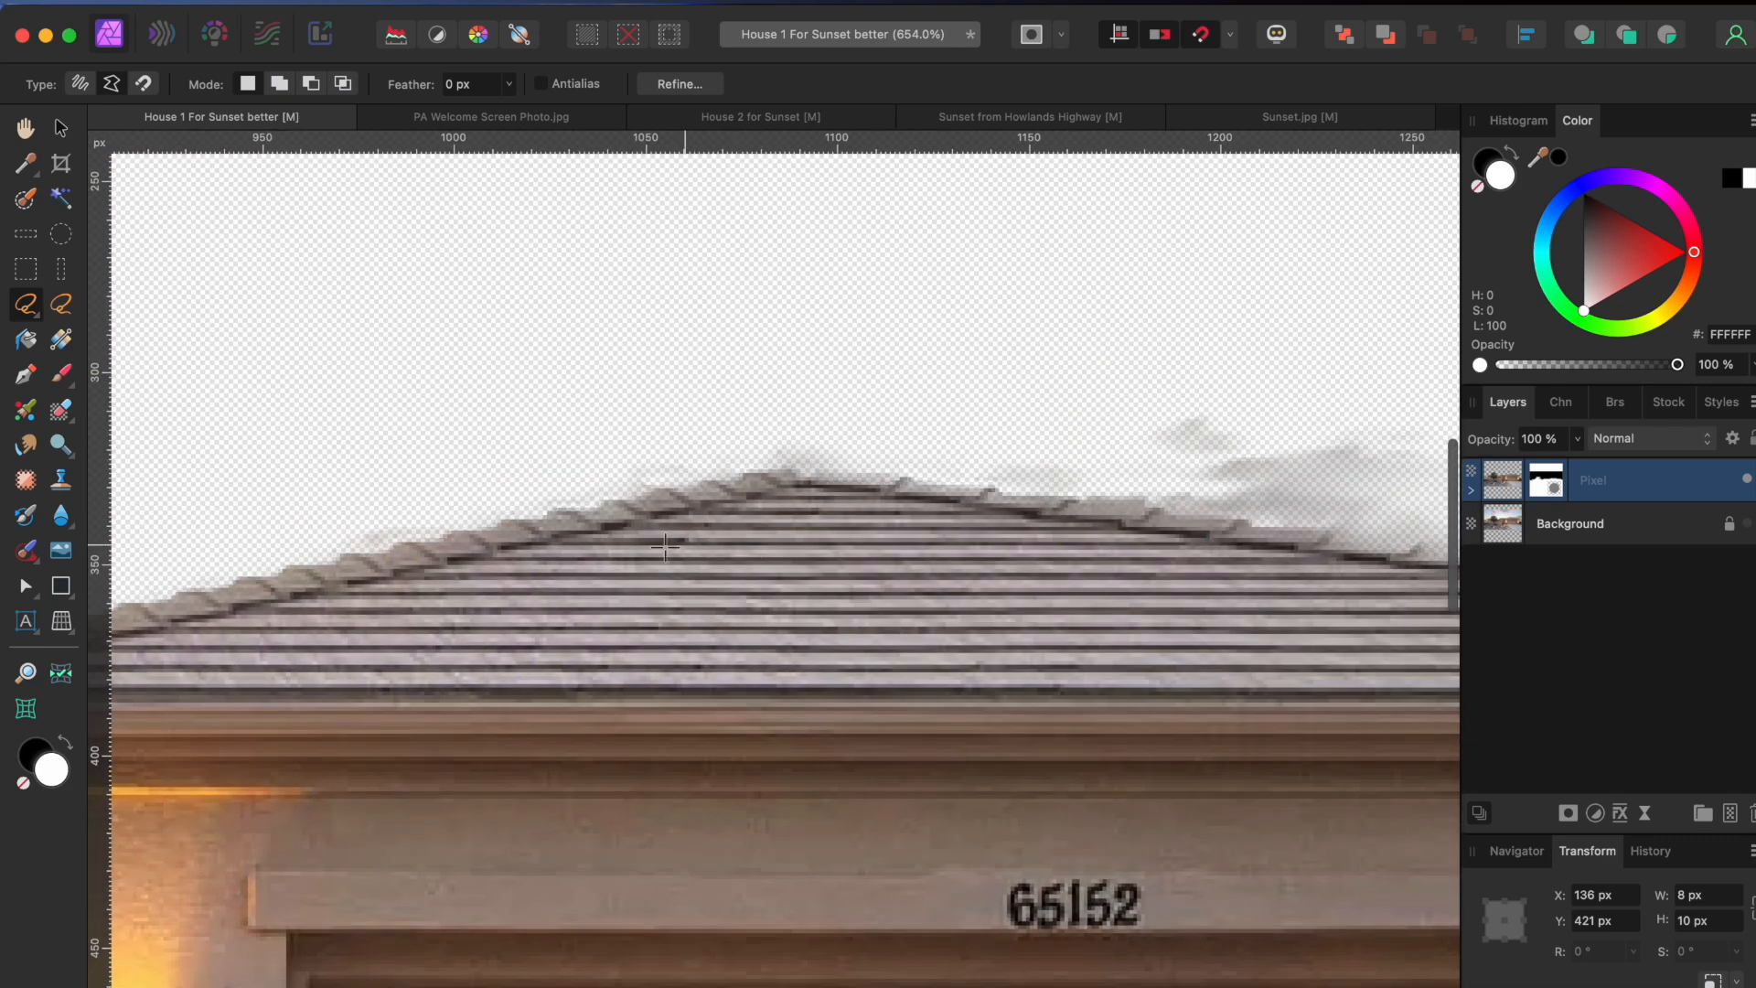
{"action": "left_click", "coordinate": [332, 556]}
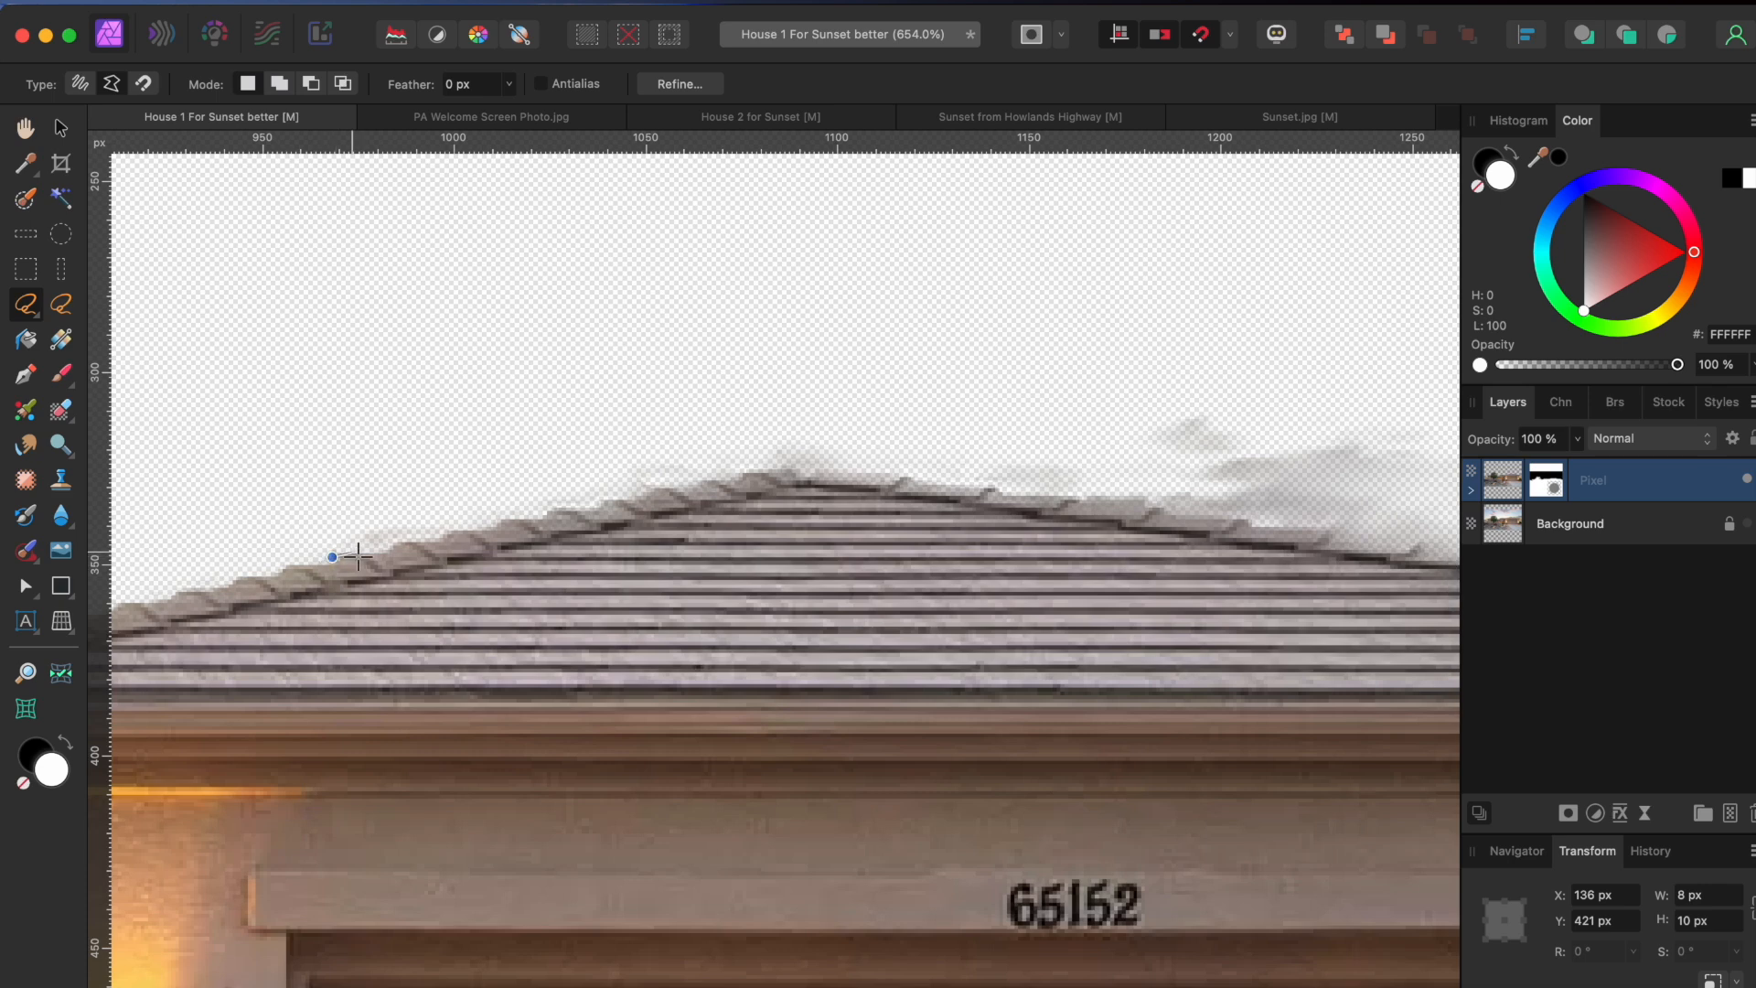
{"action": "left_click", "coordinate": [385, 553]}
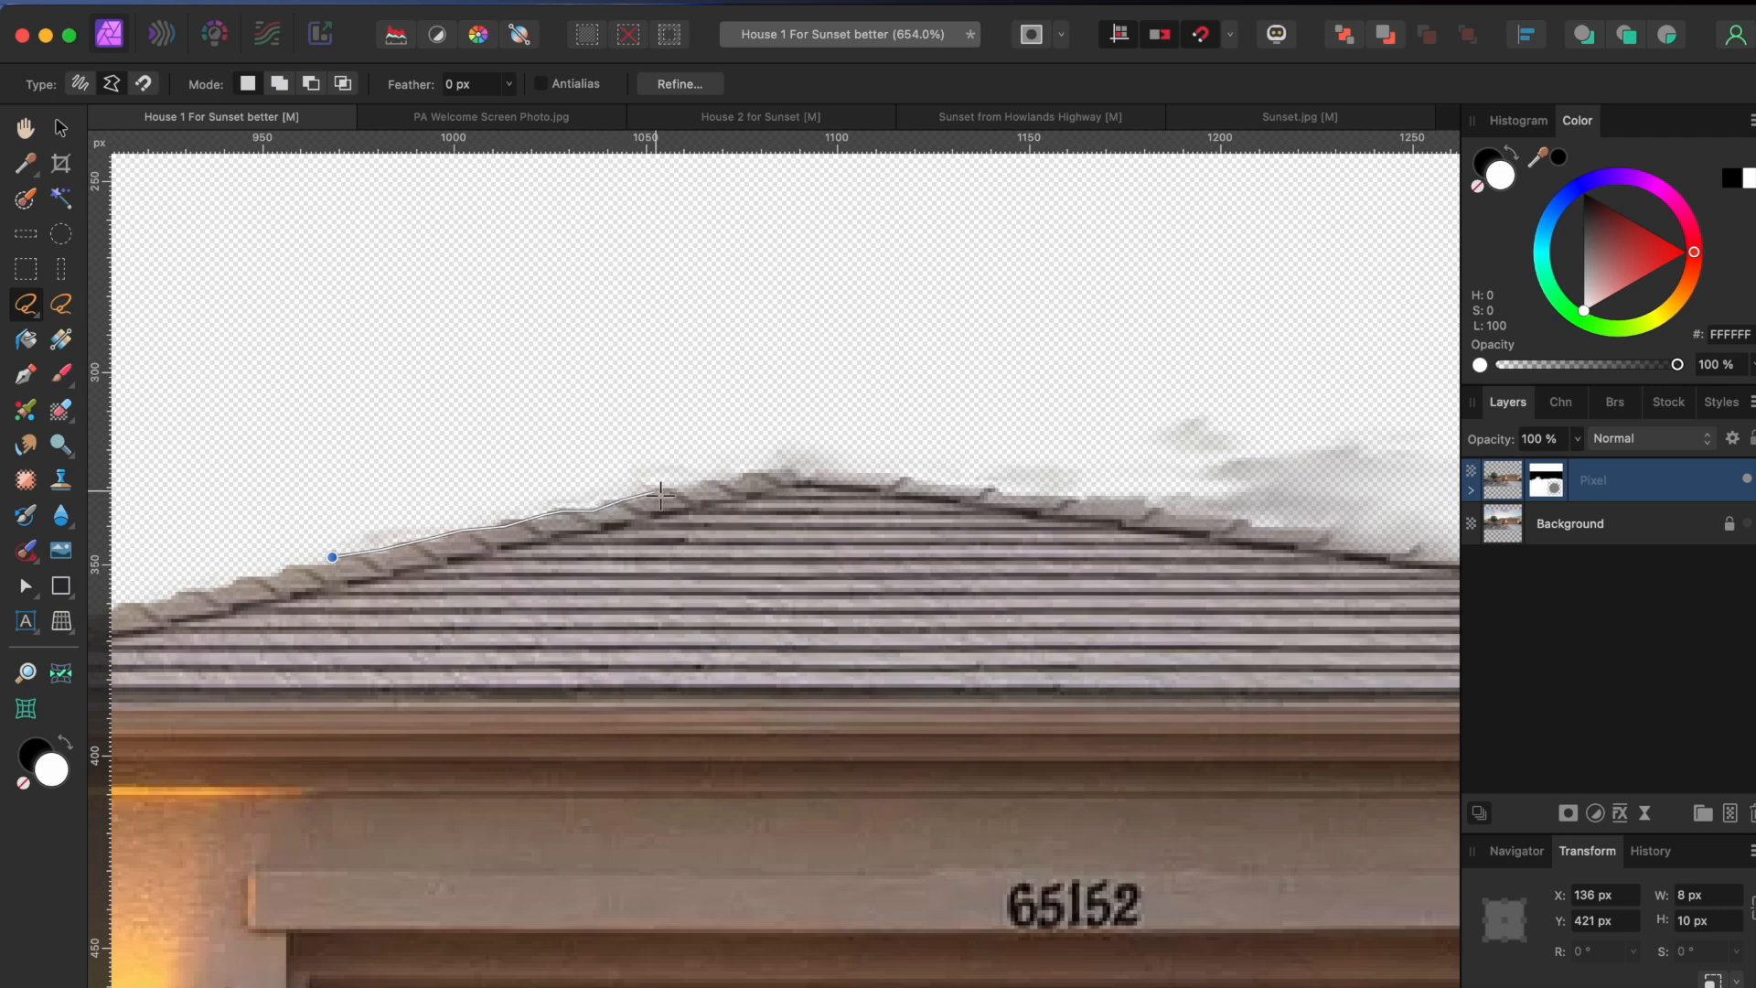
{"action": "left_click_drag", "start_coordinate": [847, 457], "coordinate": [863, 461]}
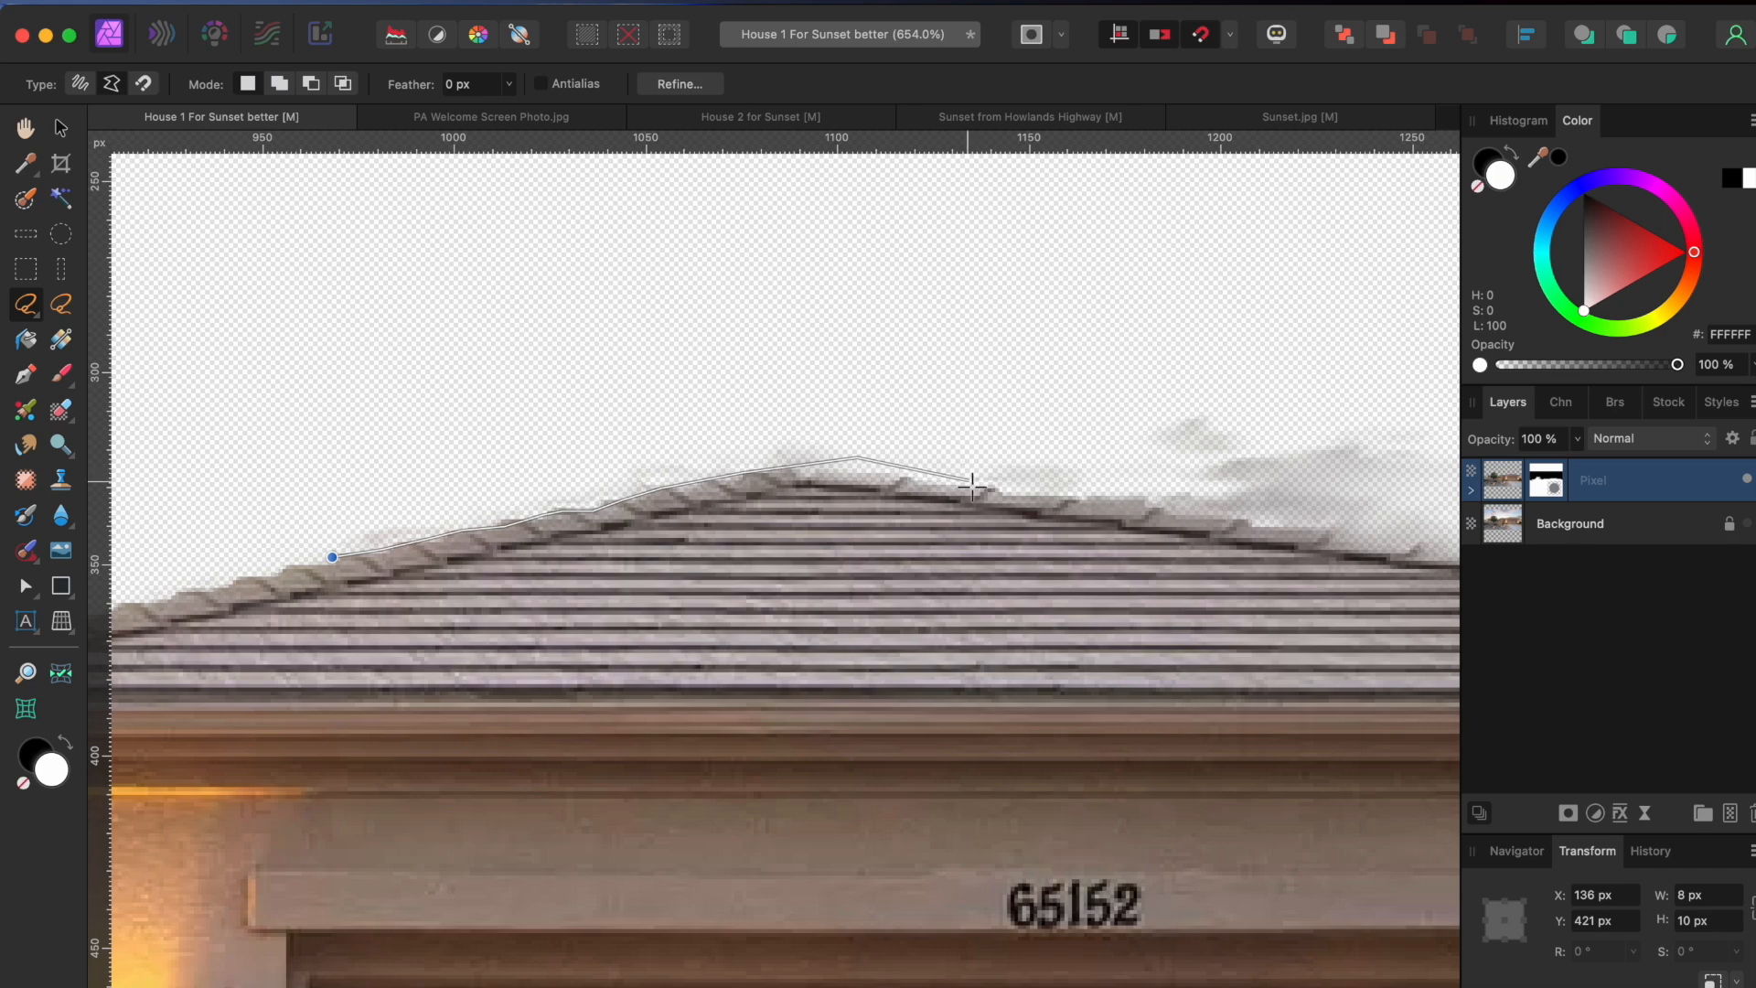
{"action": "scroll", "coordinate": [972, 485], "scroll_direction": "down", "scroll_amount": 2}
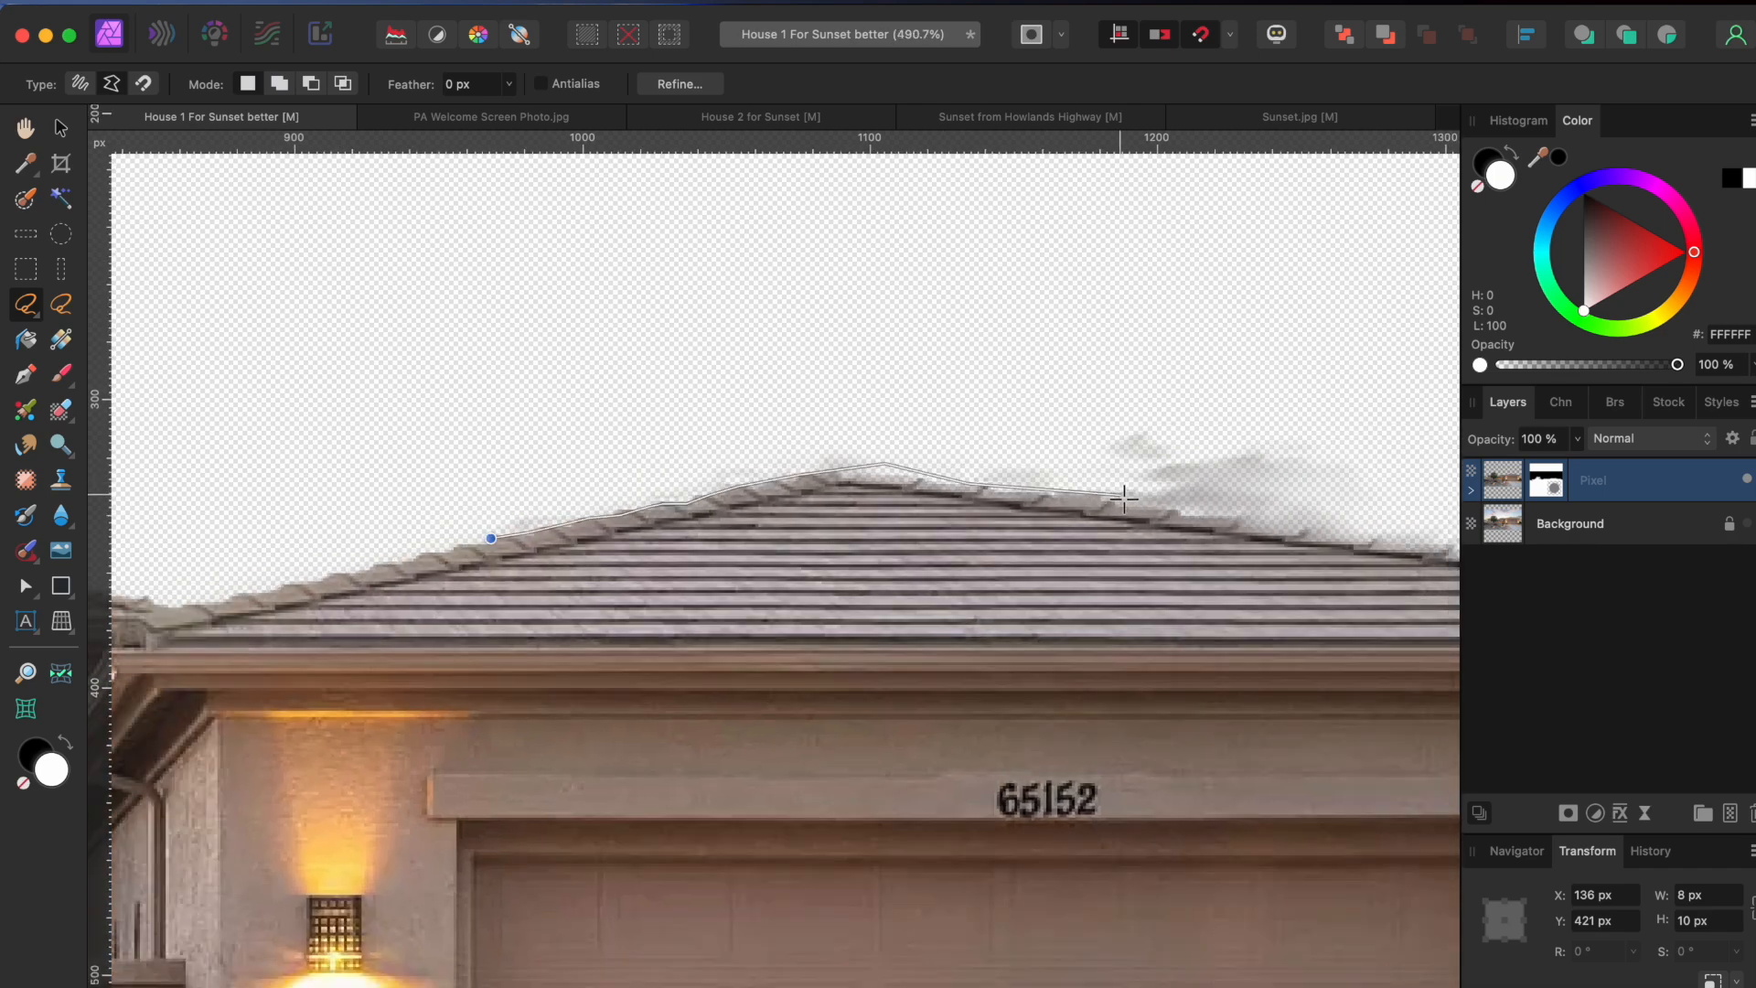
{"action": "left_click", "coordinate": [1215, 523]}
{"action": "scroll", "coordinate": [1215, 516], "scroll_direction": "right", "scroll_amount": 5}
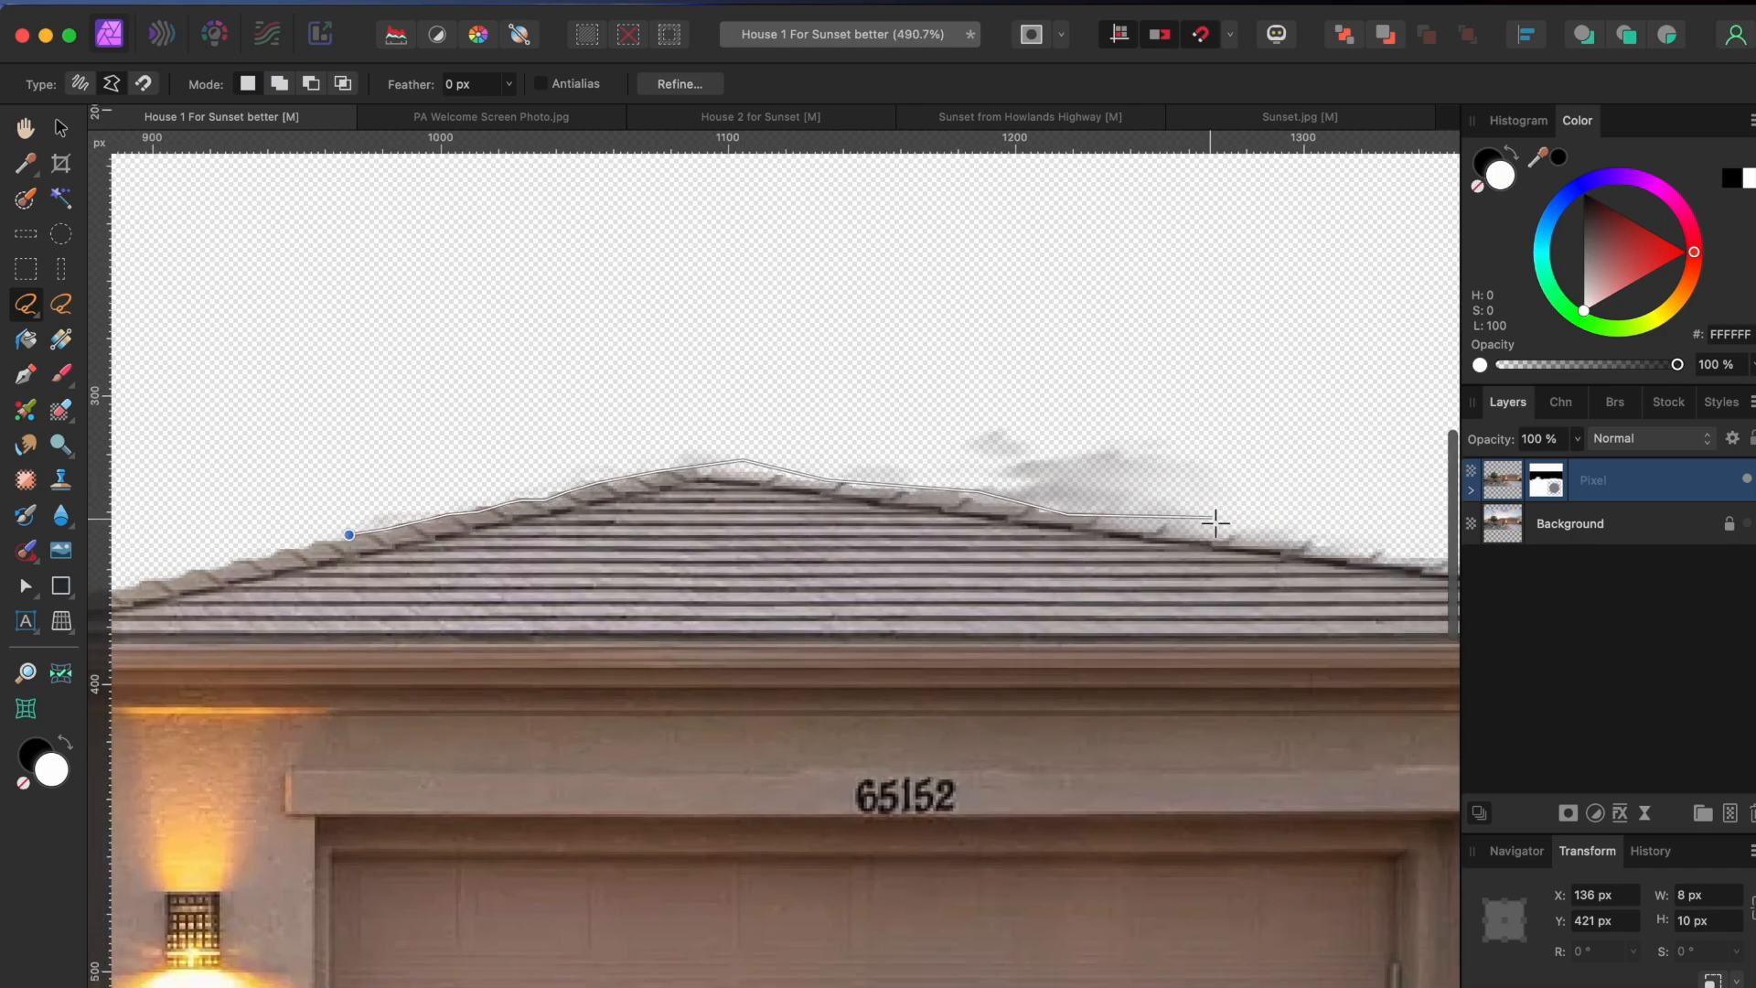
{"action": "left_click", "coordinate": [1262, 527]}
{"action": "left_click", "coordinate": [1237, 249]}
{"action": "left_click", "coordinate": [159, 288]}
{"action": "left_click", "coordinate": [249, 524]}
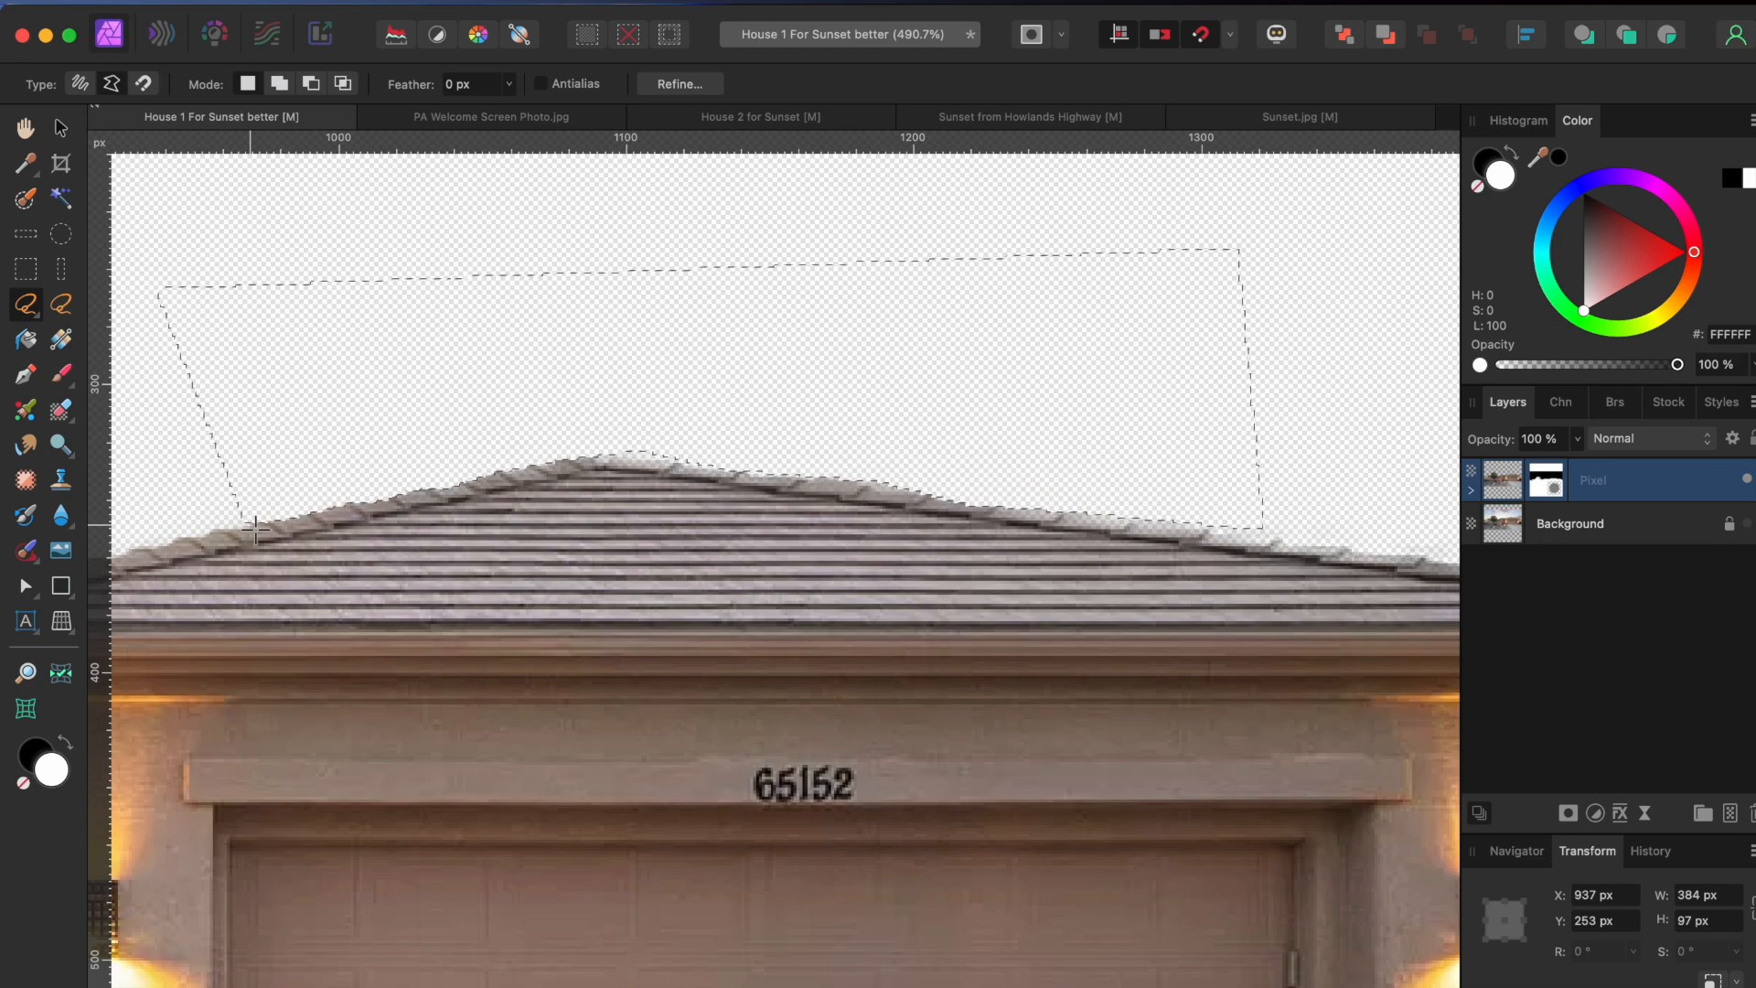
- Lasso the leftover sky between the garage's right eave and the neighbouring roof, about 81 by 43 px, and delete it
{"action": "scroll", "coordinate": [255, 528], "scroll_direction": "right", "scroll_amount": 12}
{"action": "scroll", "coordinate": [255, 528], "scroll_direction": "right", "scroll_amount": 2}
{"action": "scroll", "coordinate": [256, 528], "scroll_direction": "down", "scroll_amount": 2}
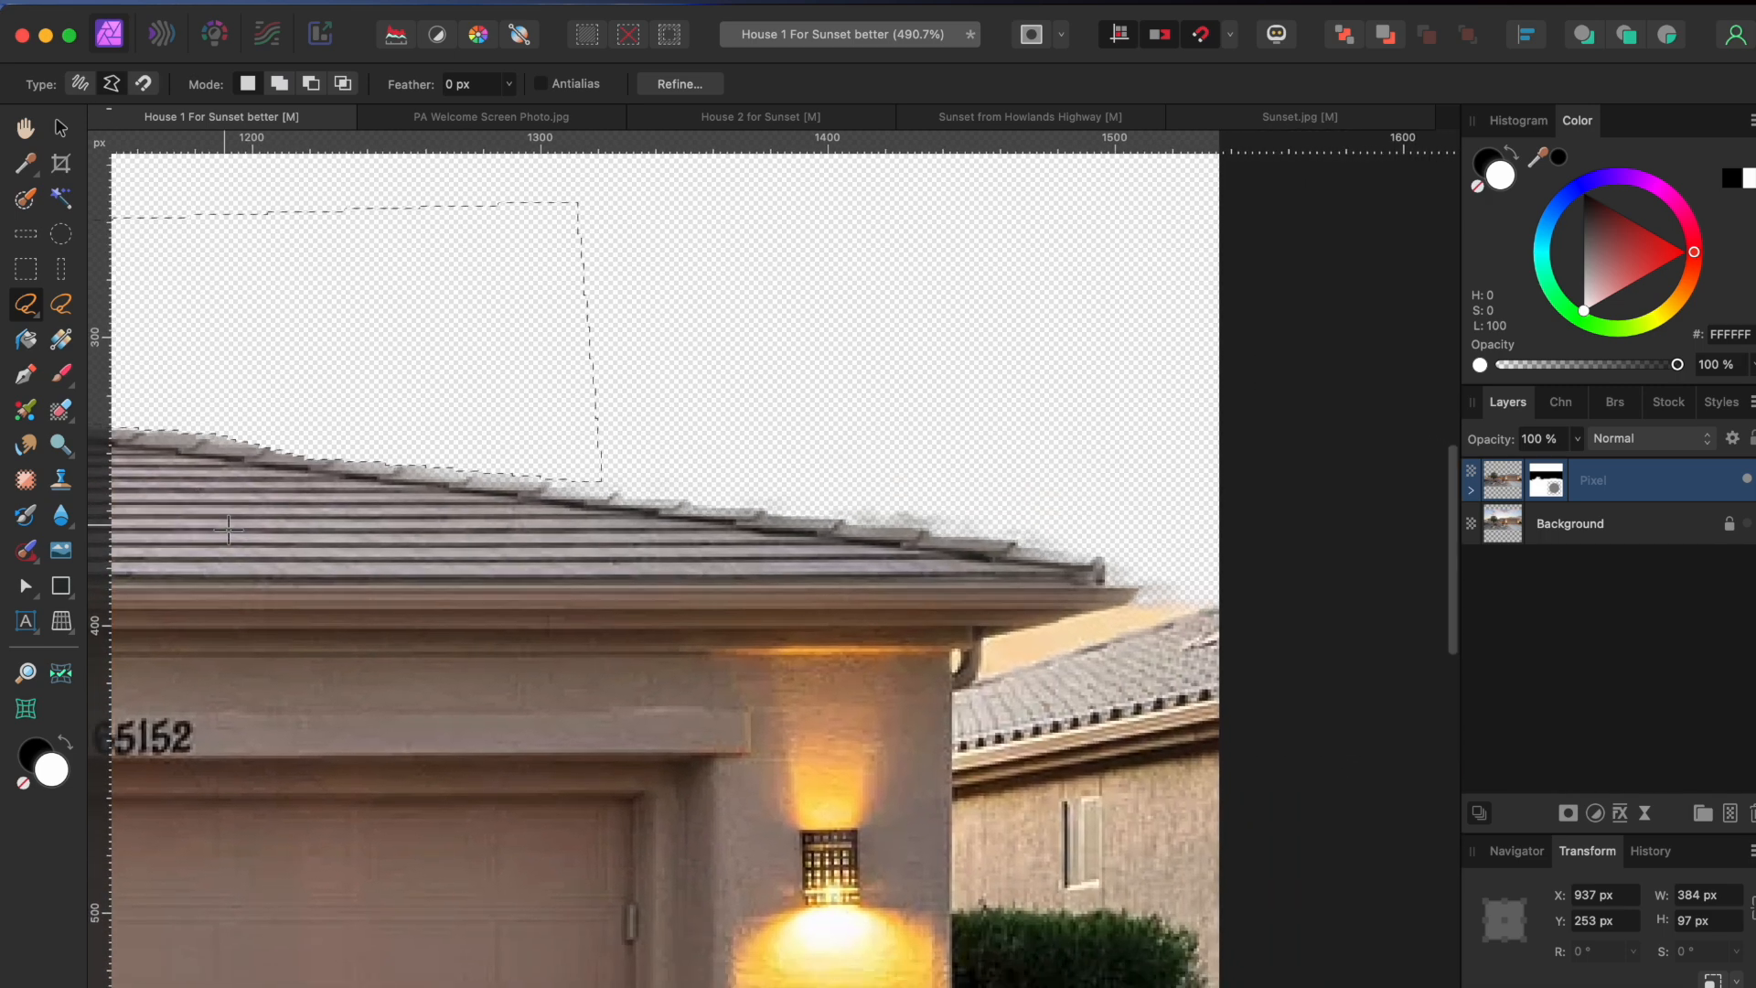
{"action": "left_click", "coordinate": [978, 677]}
{"action": "left_click", "coordinate": [981, 640]}
{"action": "left_click", "coordinate": [1126, 604]}
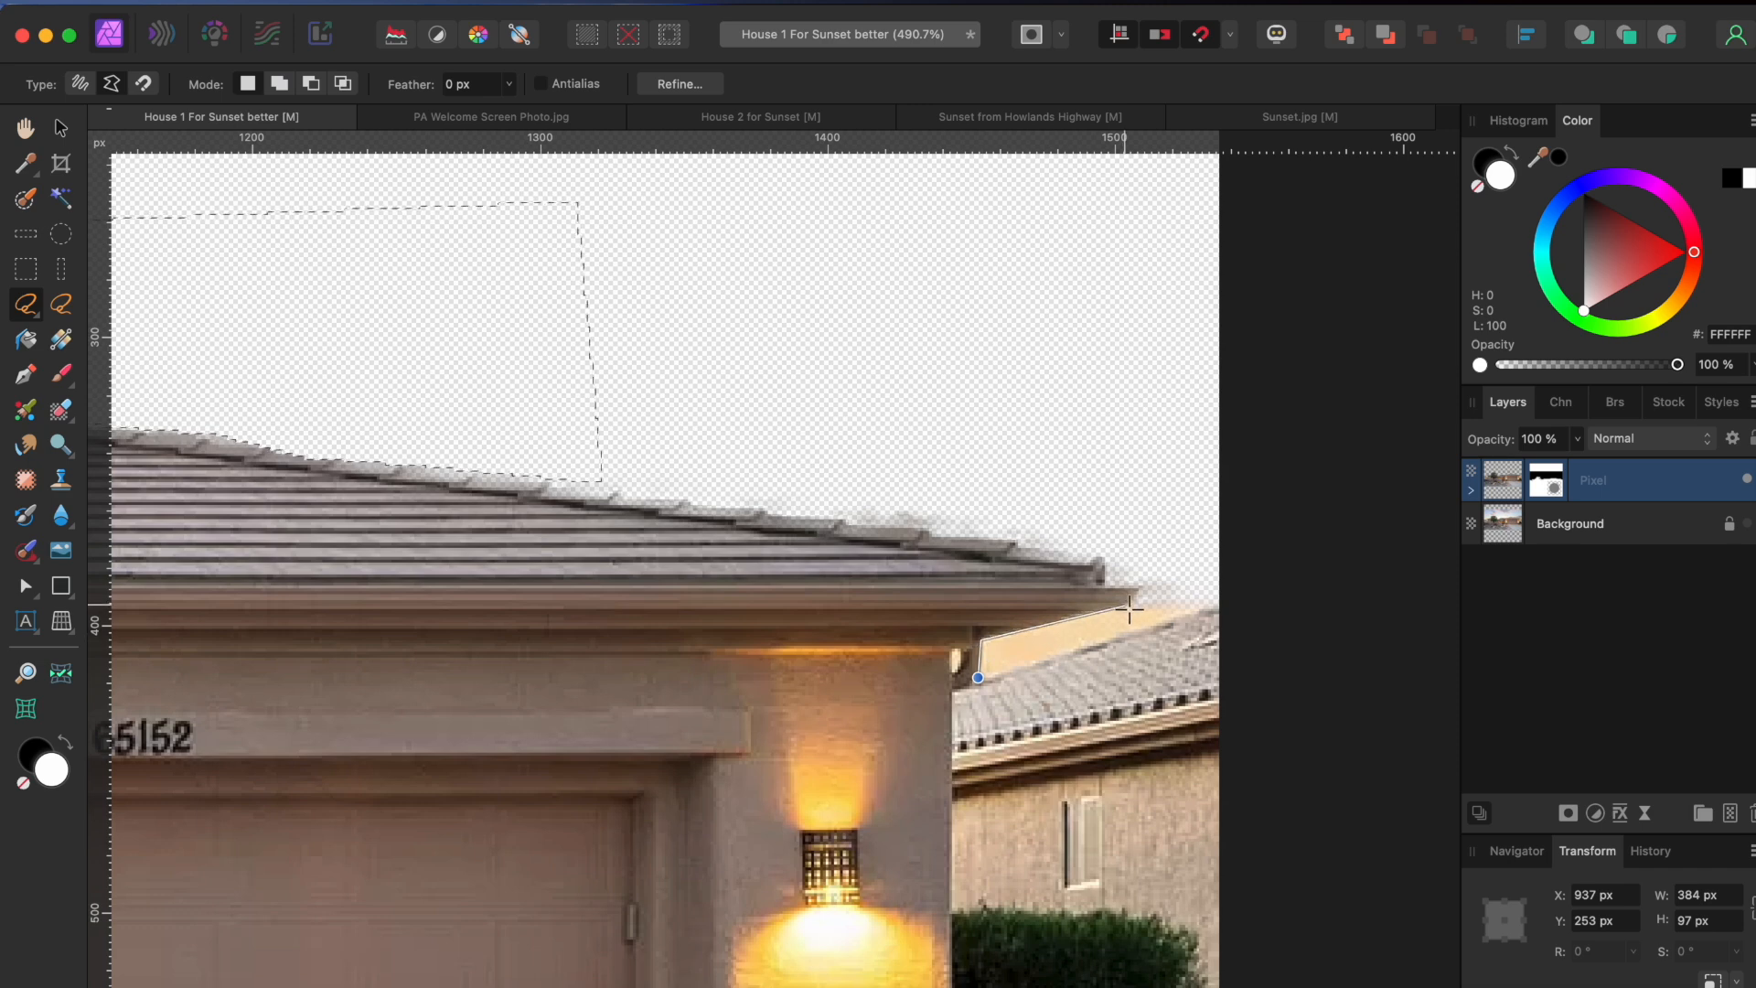
{"action": "left_click", "coordinate": [1170, 553]}
{"action": "left_click", "coordinate": [1211, 608]}
{"action": "left_click", "coordinate": [996, 682]}
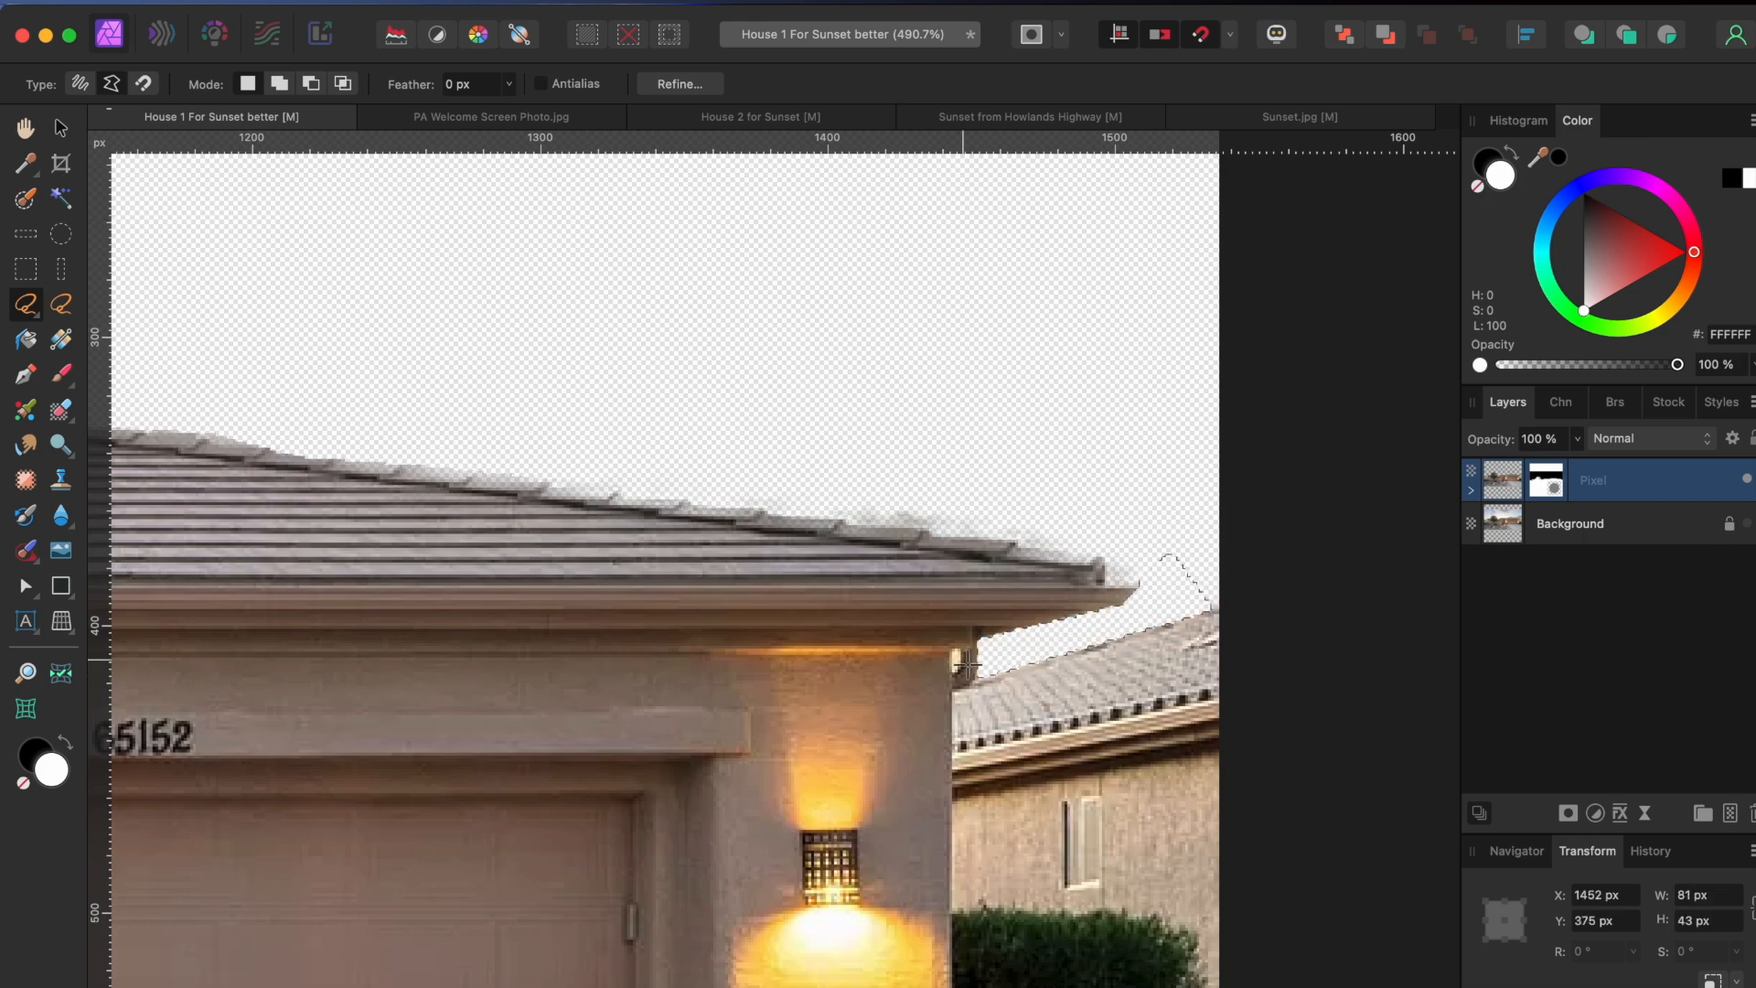
- Lasso the tiny sky gap behind the right downspout, about 4 by 8 px, and delete it
{"action": "scroll", "coordinate": [951, 655], "scroll_direction": "up", "scroll_amount": 5}
{"action": "left_click", "coordinate": [926, 701]}
{"action": "left_click", "coordinate": [965, 681]}
{"action": "left_click", "coordinate": [968, 629]}
{"action": "left_click", "coordinate": [926, 630]}
- Lasso the leftover sky at the photo's right edge above the neighbouring roof, about 10 by 33 px, and clear it
{"action": "scroll", "coordinate": [929, 630], "scroll_direction": "down", "scroll_amount": 5}
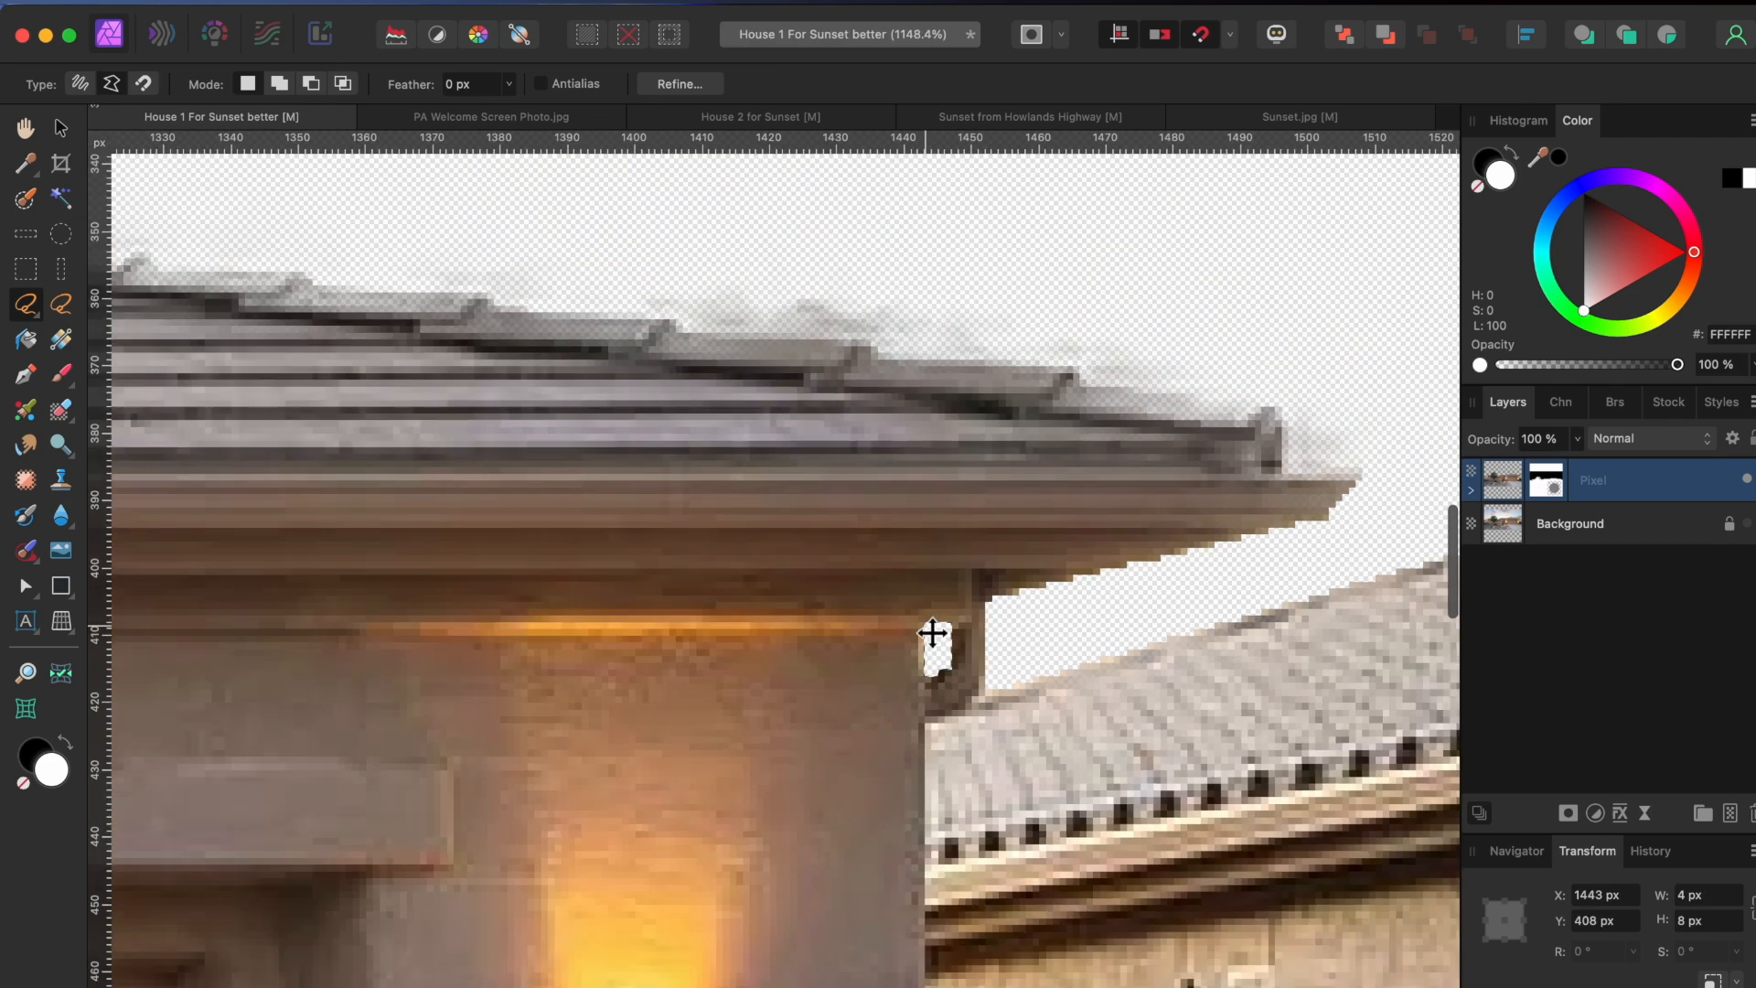
{"action": "scroll", "coordinate": [929, 630], "scroll_direction": "up", "scroll_amount": 1}
{"action": "left_click", "coordinate": [913, 559]}
{"action": "left_click", "coordinate": [983, 554]}
{"action": "left_click", "coordinate": [1003, 403]}
{"action": "left_click", "coordinate": [940, 400]}
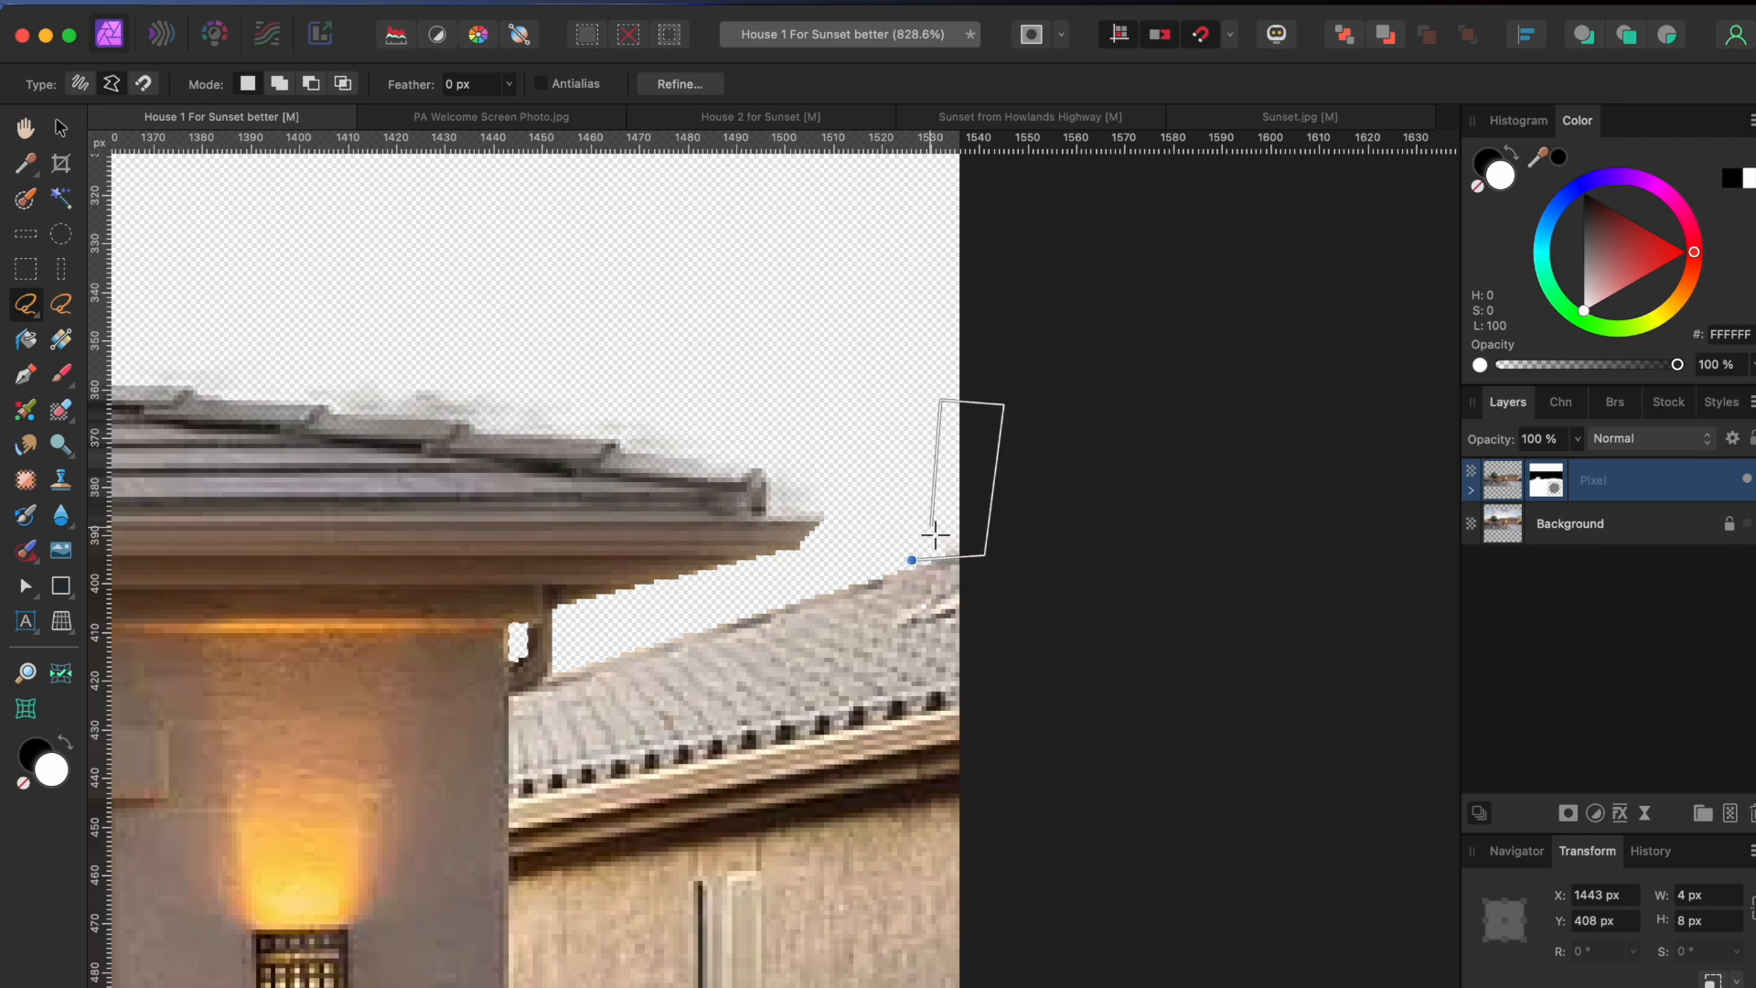
{"action": "left_click", "coordinate": [913, 561]}
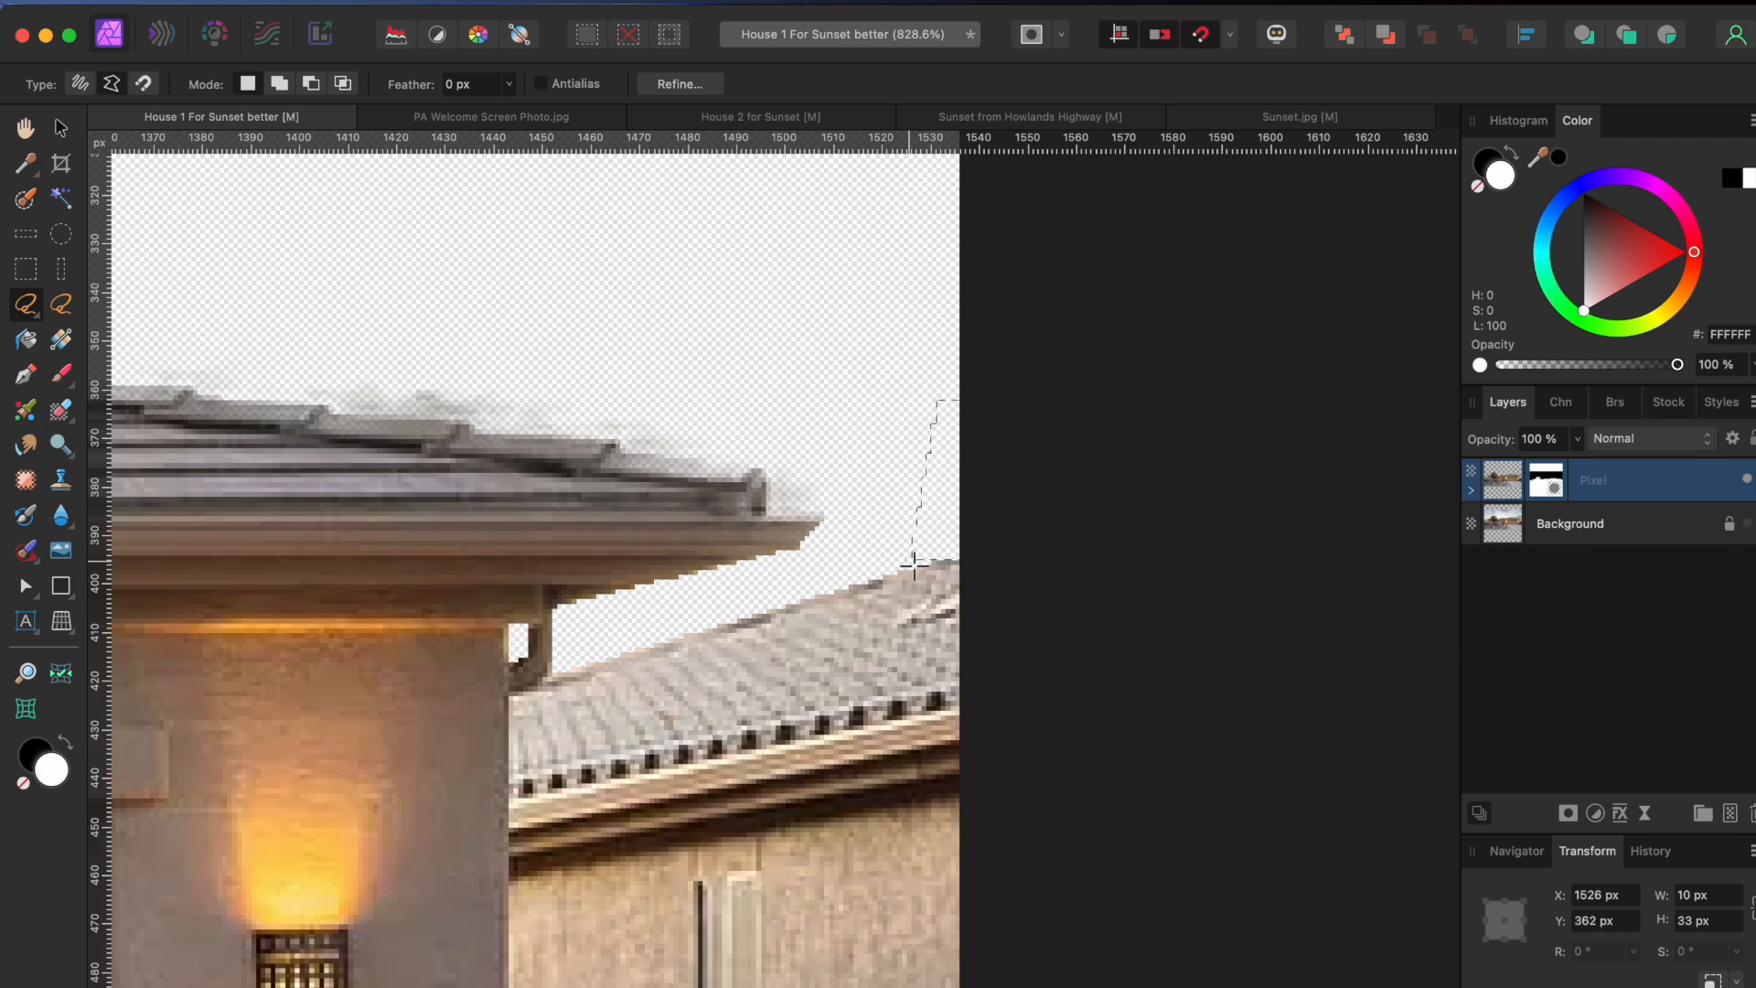
- Lasso the cloud remnants along the right slope of the garage roof, about 145 by 61 px, and delete them from the masked layer
{"action": "scroll", "coordinate": [913, 564], "scroll_direction": "down", "scroll_amount": 3}
{"action": "left_click", "coordinate": [481, 452]}
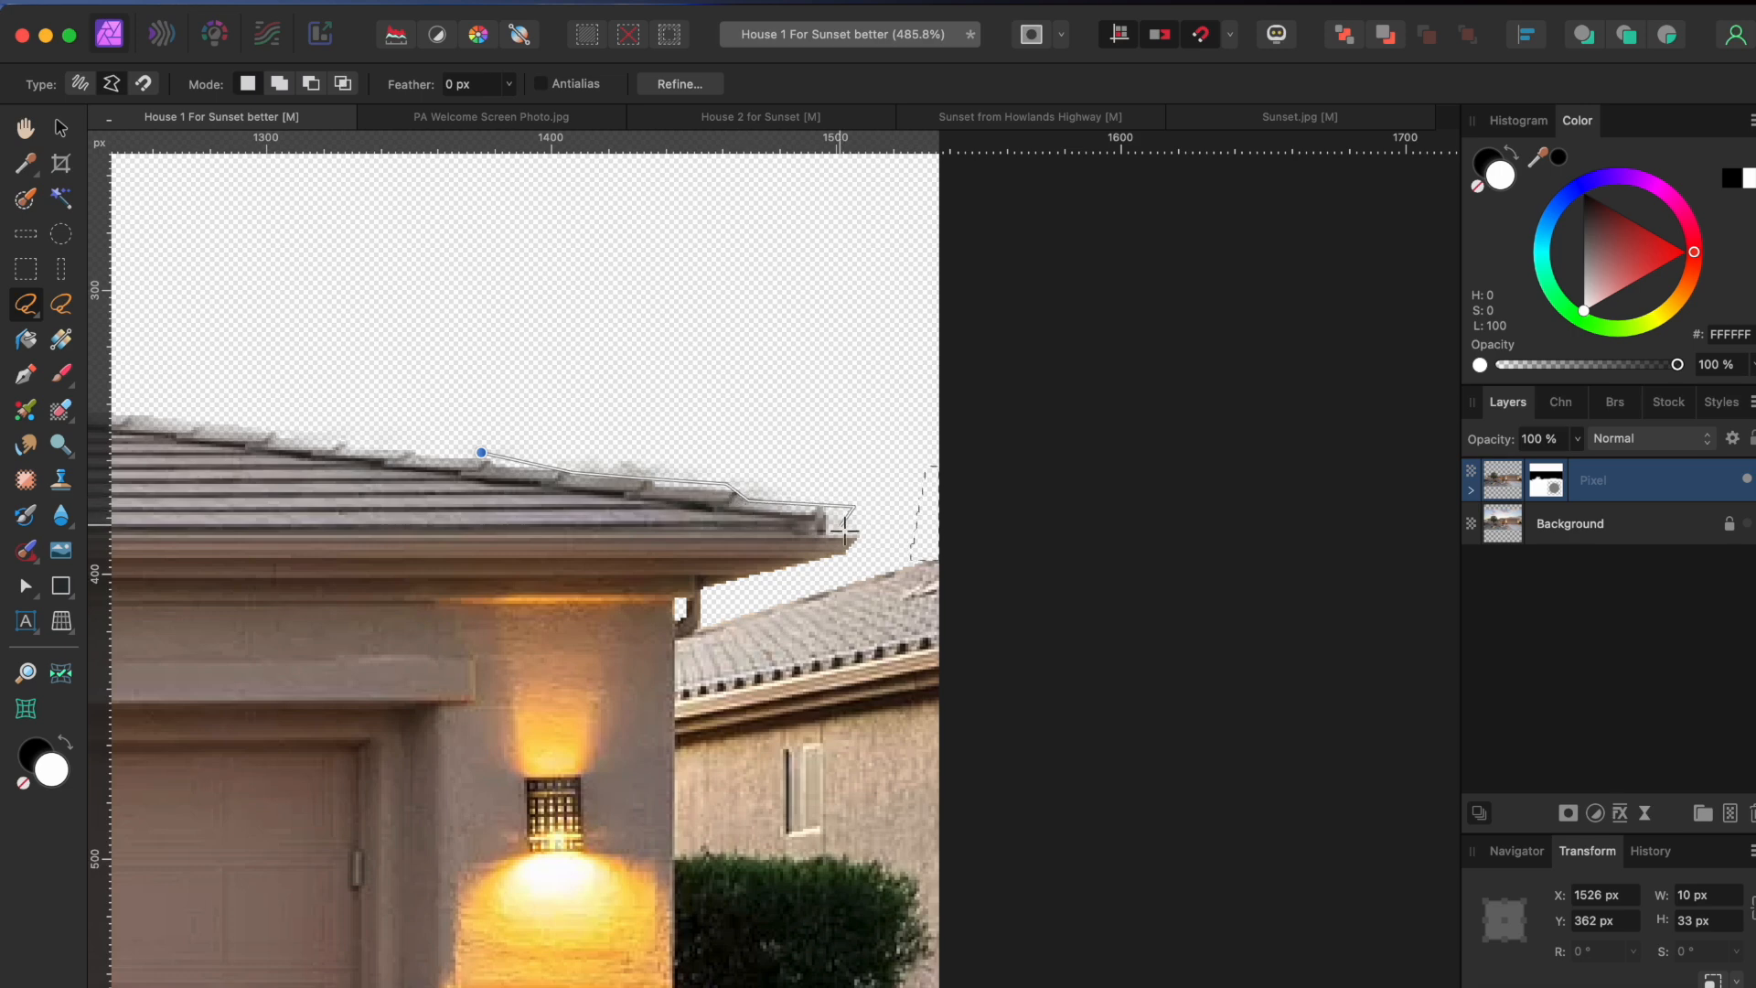
{"action": "left_click", "coordinate": [895, 523]}
{"action": "left_click", "coordinate": [884, 353]}
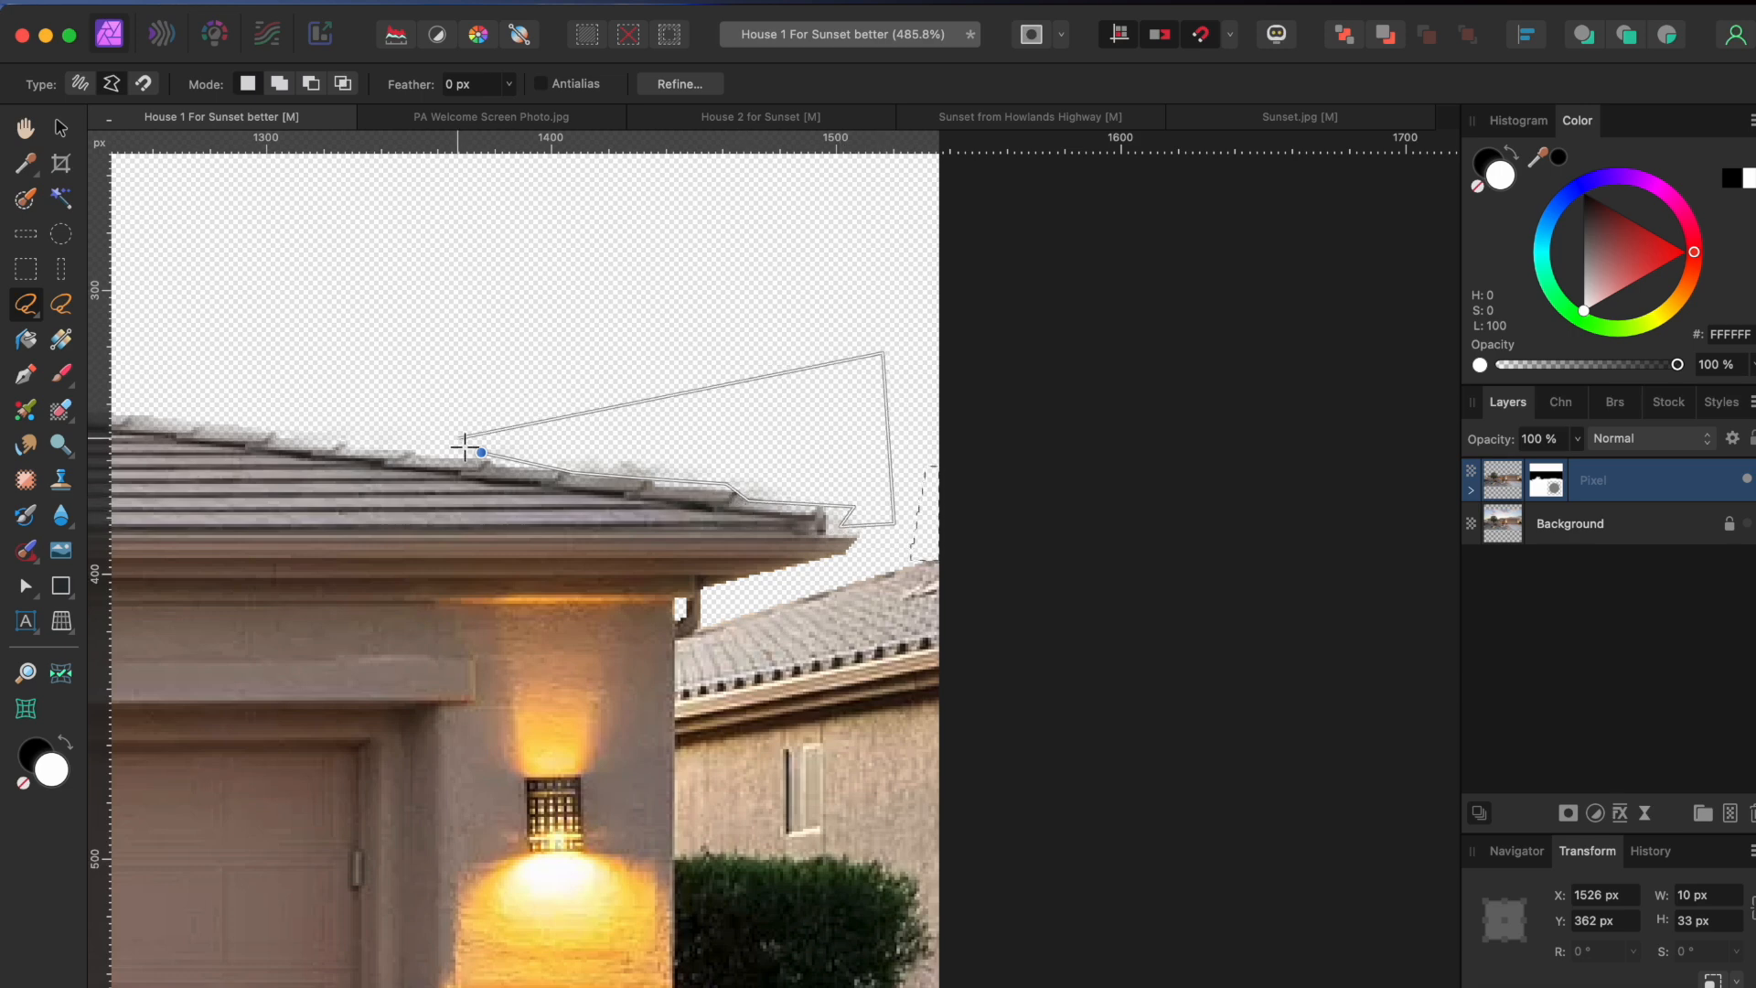
{"action": "left_click", "coordinate": [482, 451]}
- Place Sunset.jpg at the photo's top-left corner and scale it to about 1564 by 819 px so it covers the photo
{"action": "scroll", "coordinate": [484, 450], "scroll_direction": "down", "scroll_amount": 5}
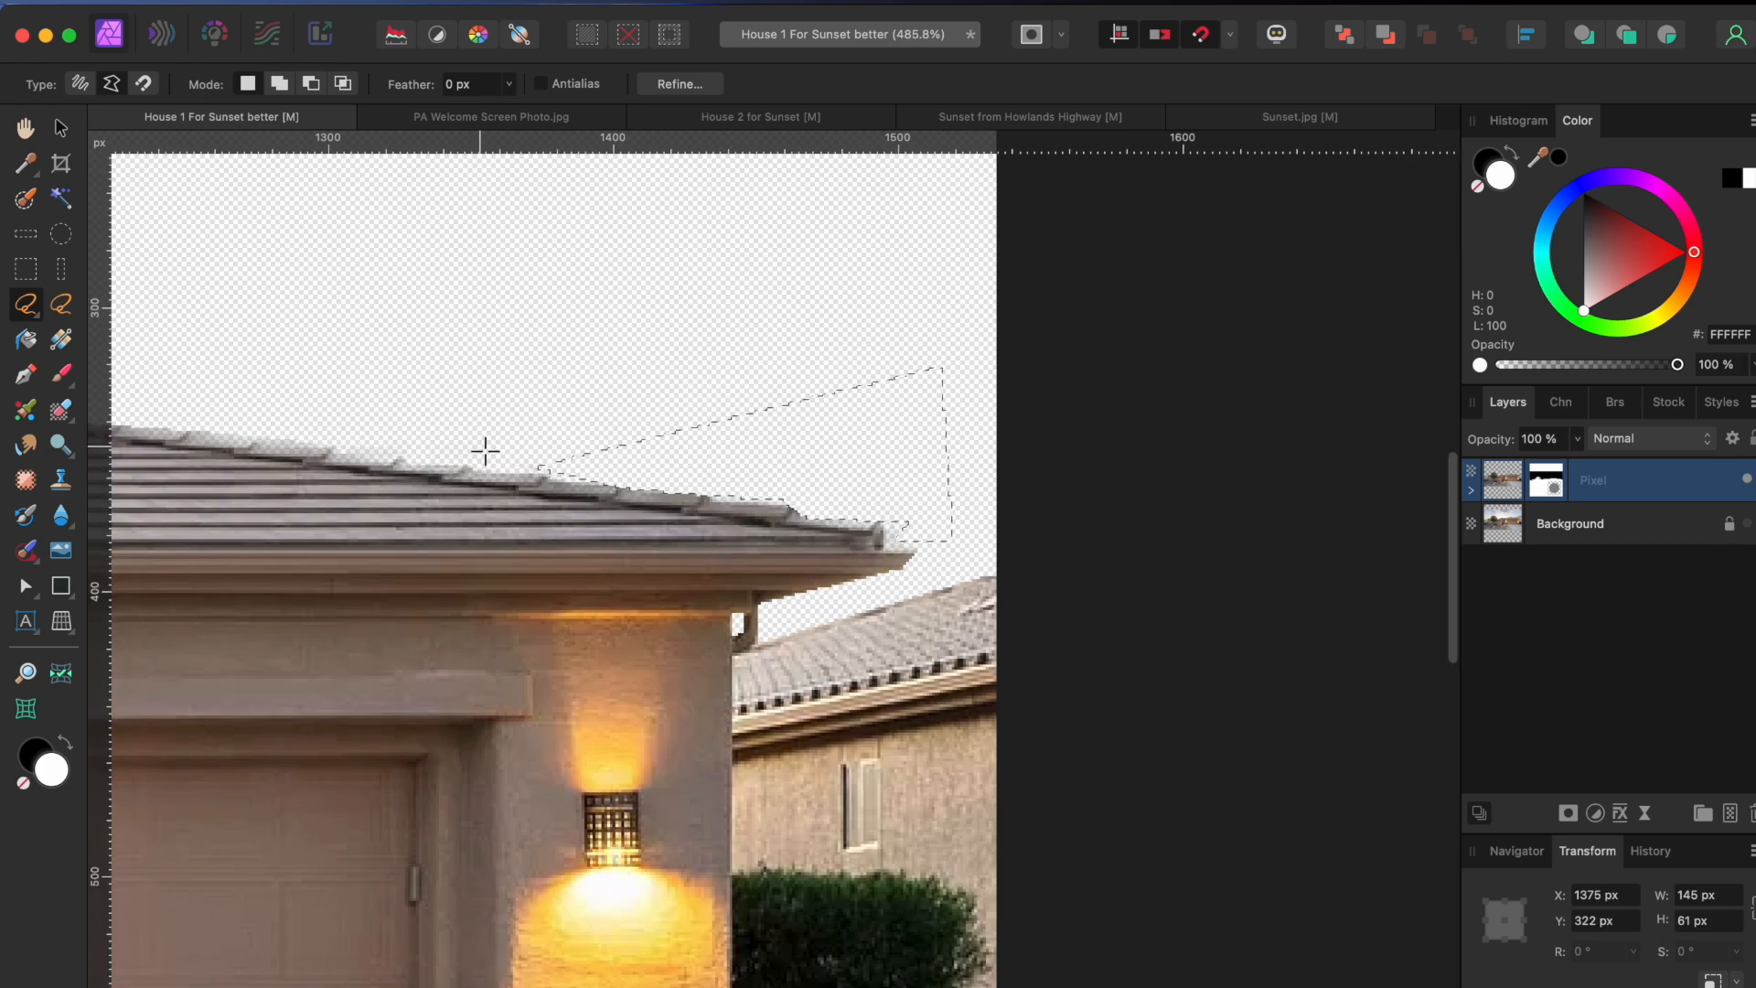
{"action": "scroll", "coordinate": [485, 451], "scroll_direction": "down", "scroll_amount": 4}
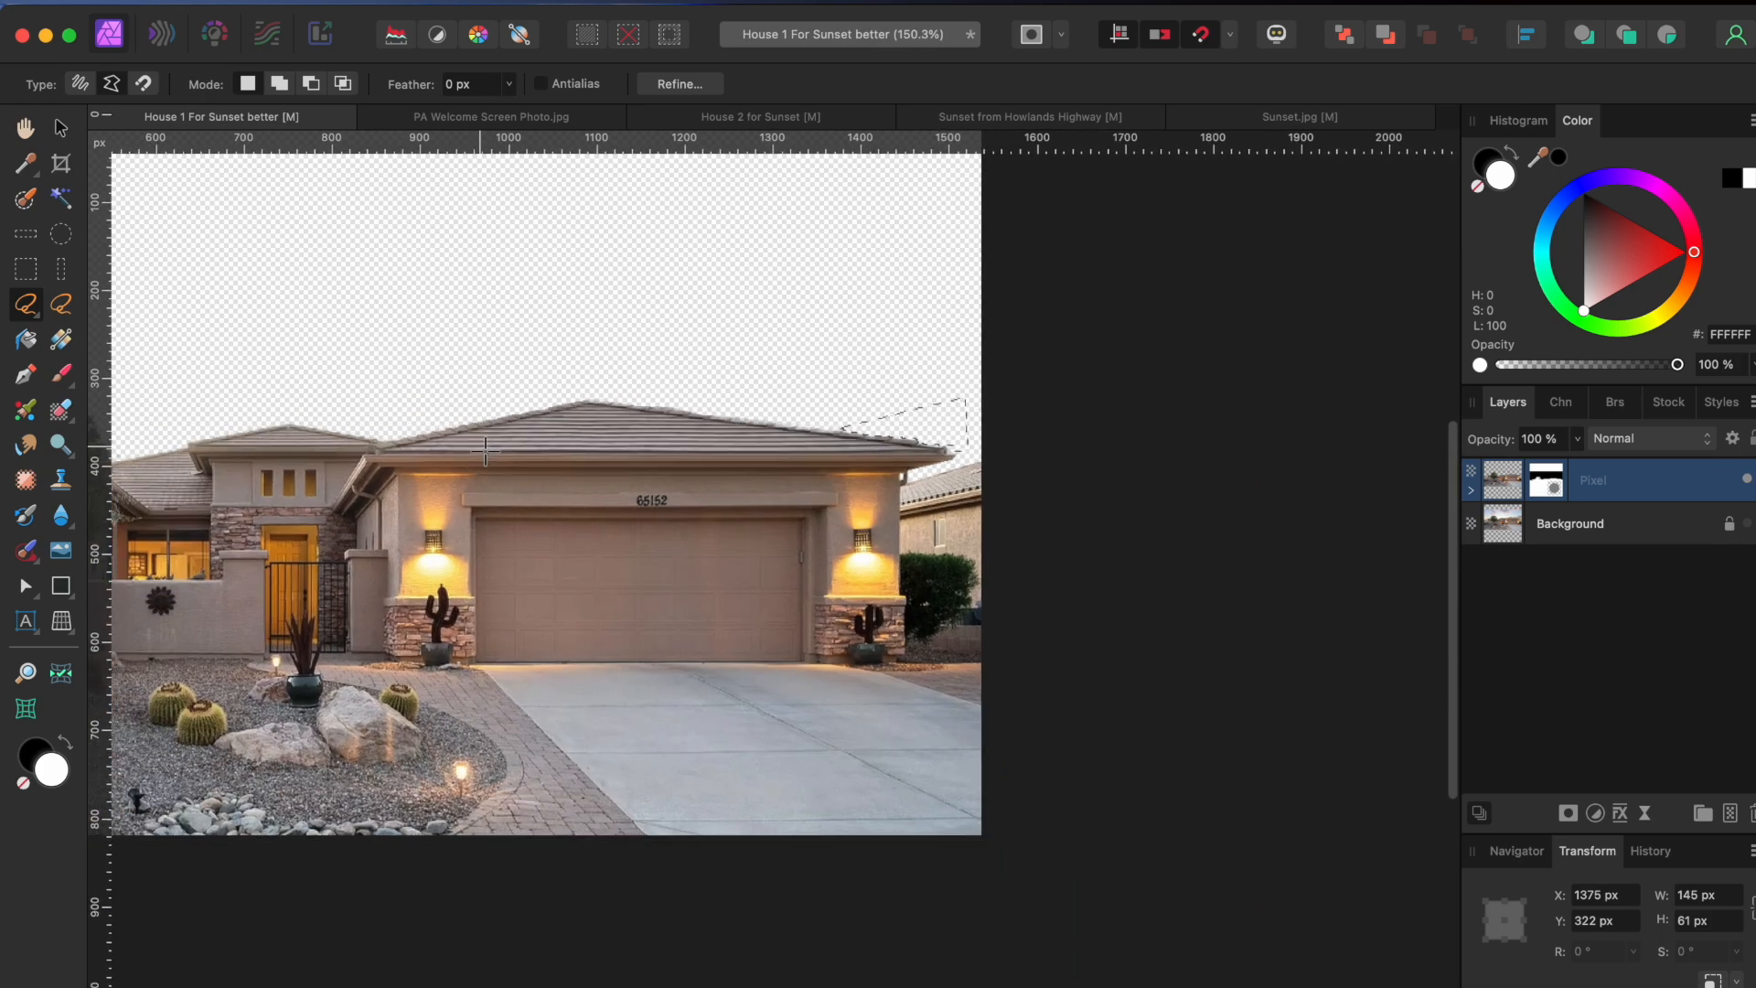
{"action": "scroll", "coordinate": [485, 451], "scroll_direction": "down", "scroll_amount": 2}
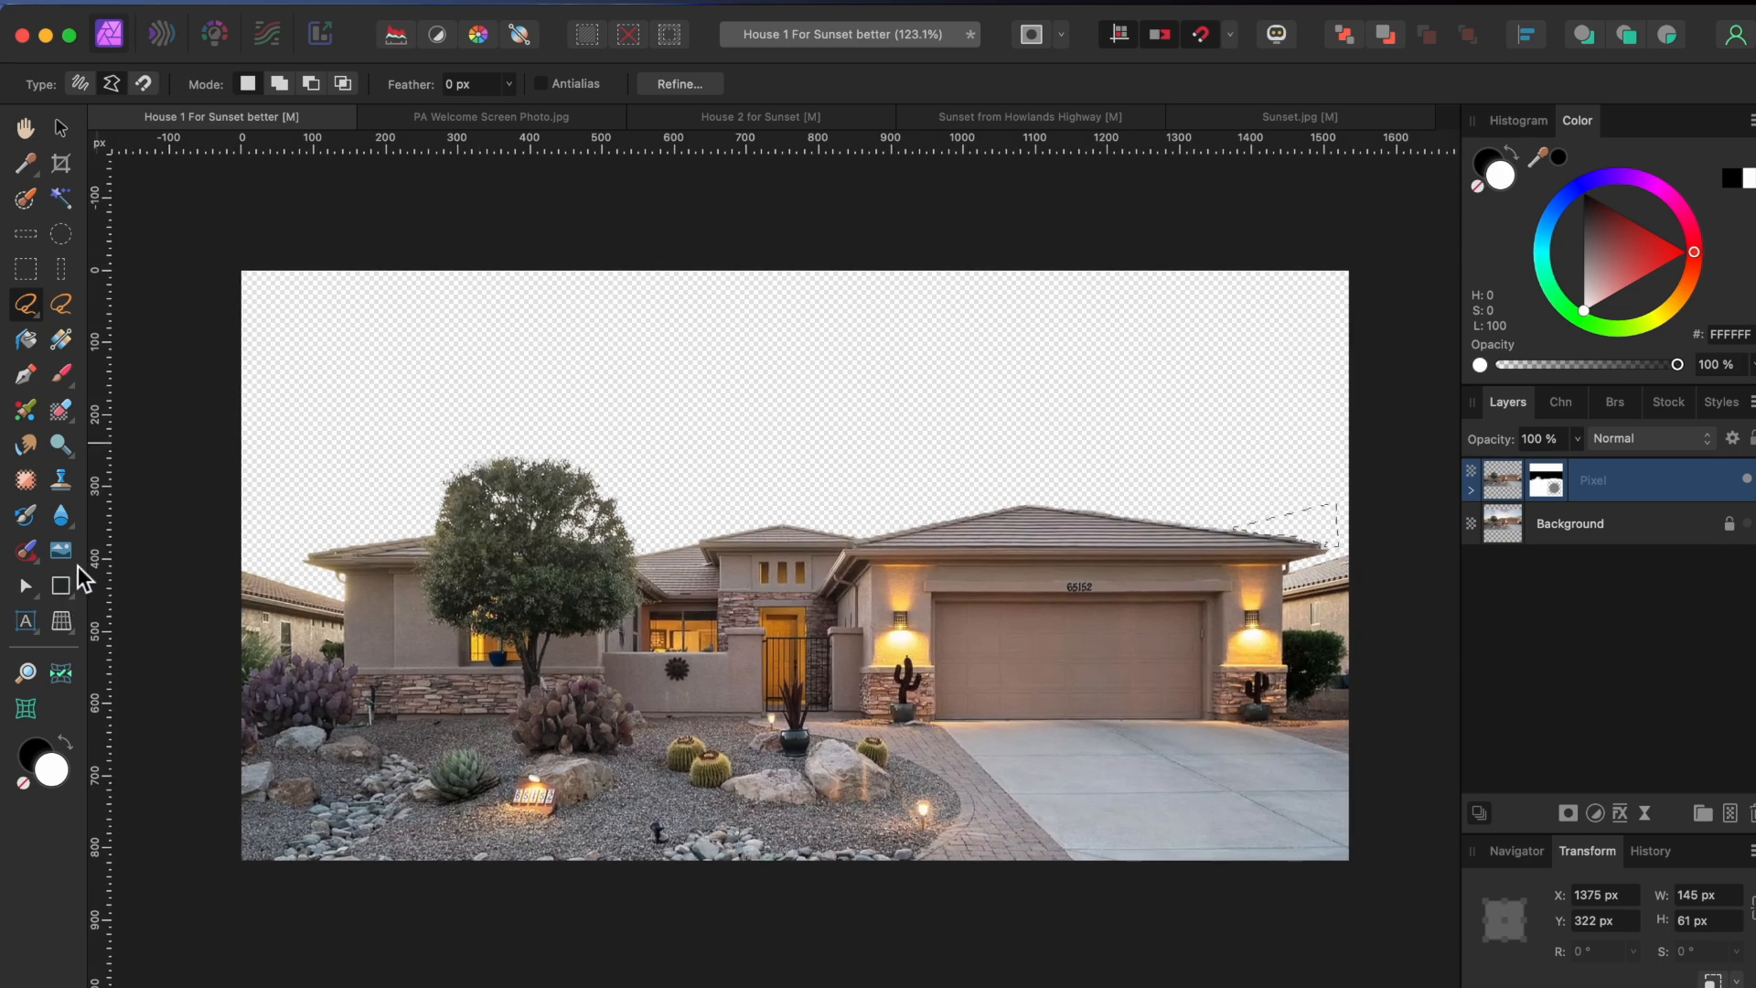
{"action": "key", "text": "super+o"}
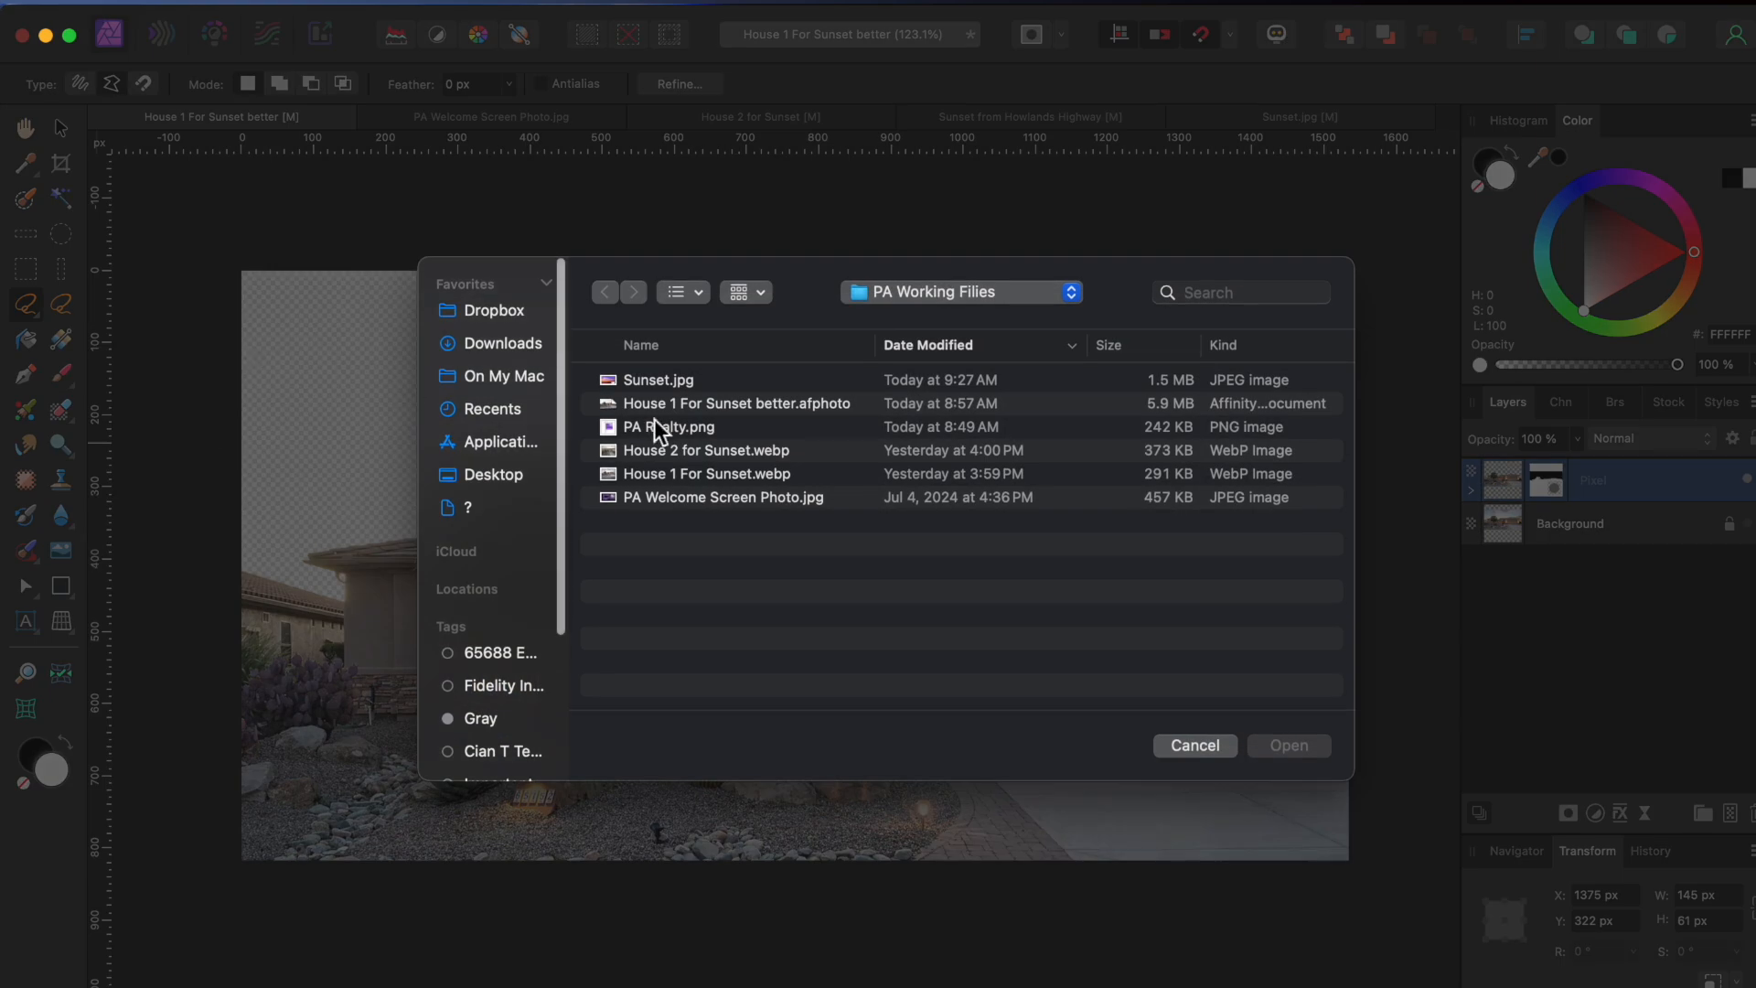
{"action": "left_click", "coordinate": [679, 382]}
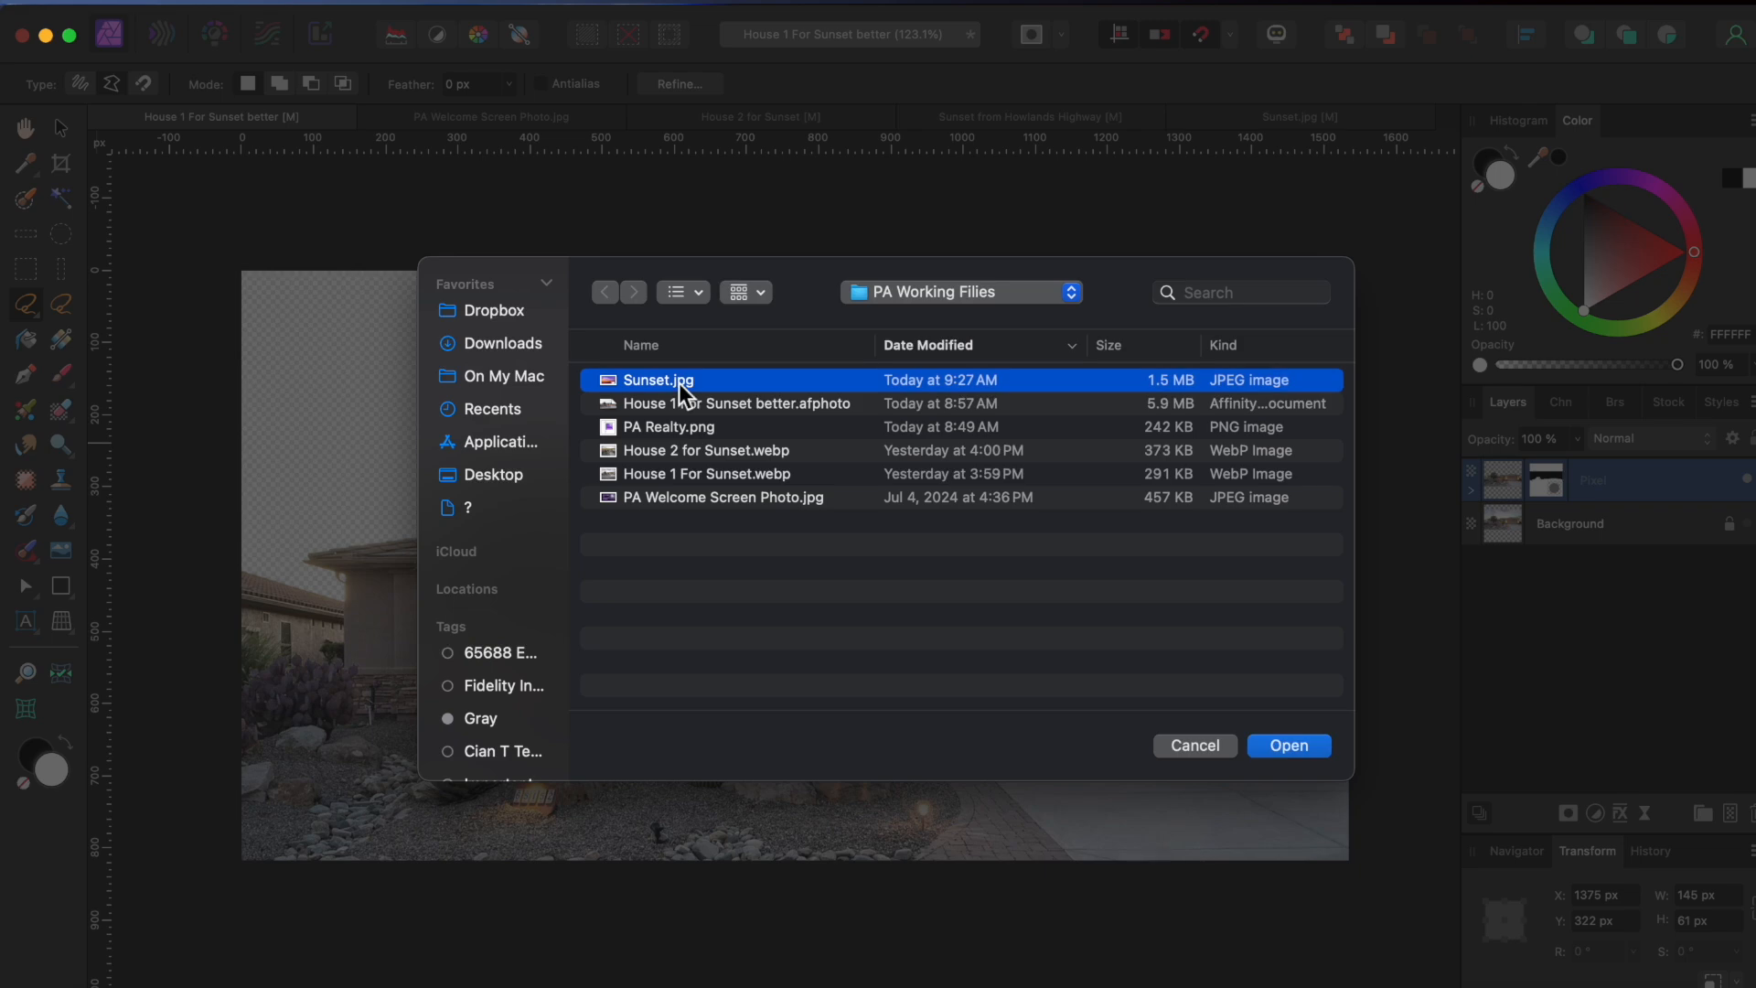
{"action": "left_click", "coordinate": [1294, 749]}
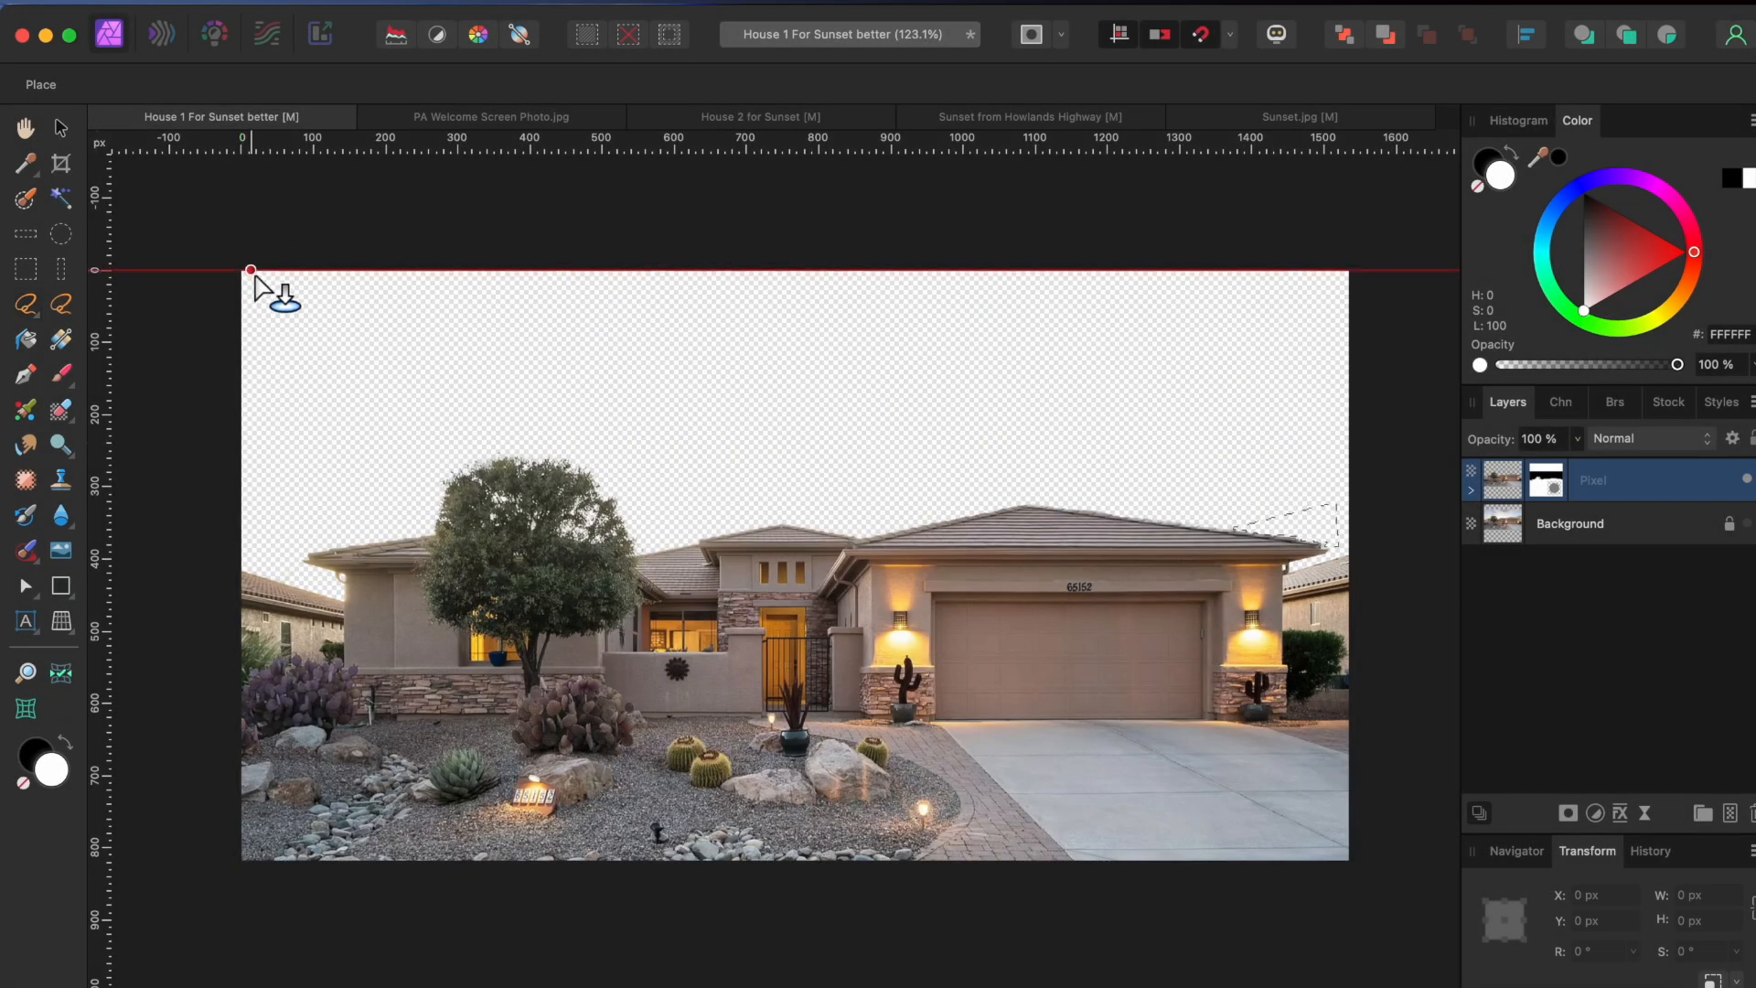
{"action": "left_click_drag", "start_coordinate": [252, 272], "coordinate": [1303, 960]}
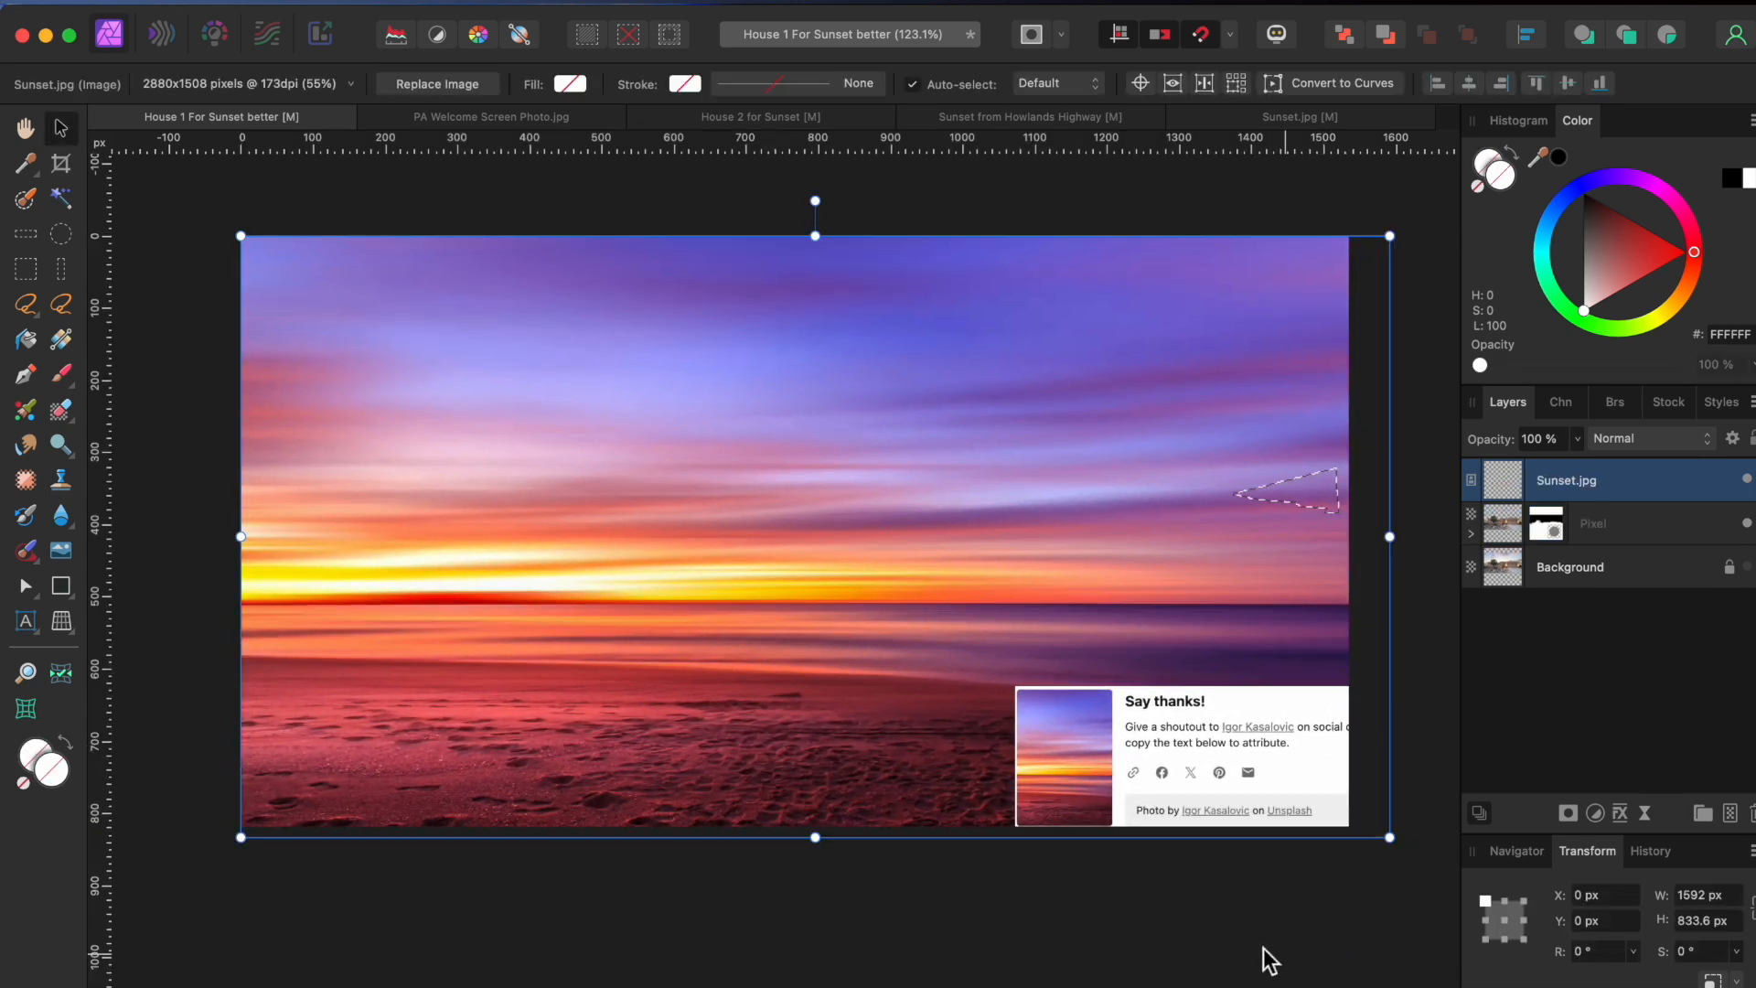
{"action": "left_click_drag", "start_coordinate": [1389, 837], "coordinate": [1368, 830]}
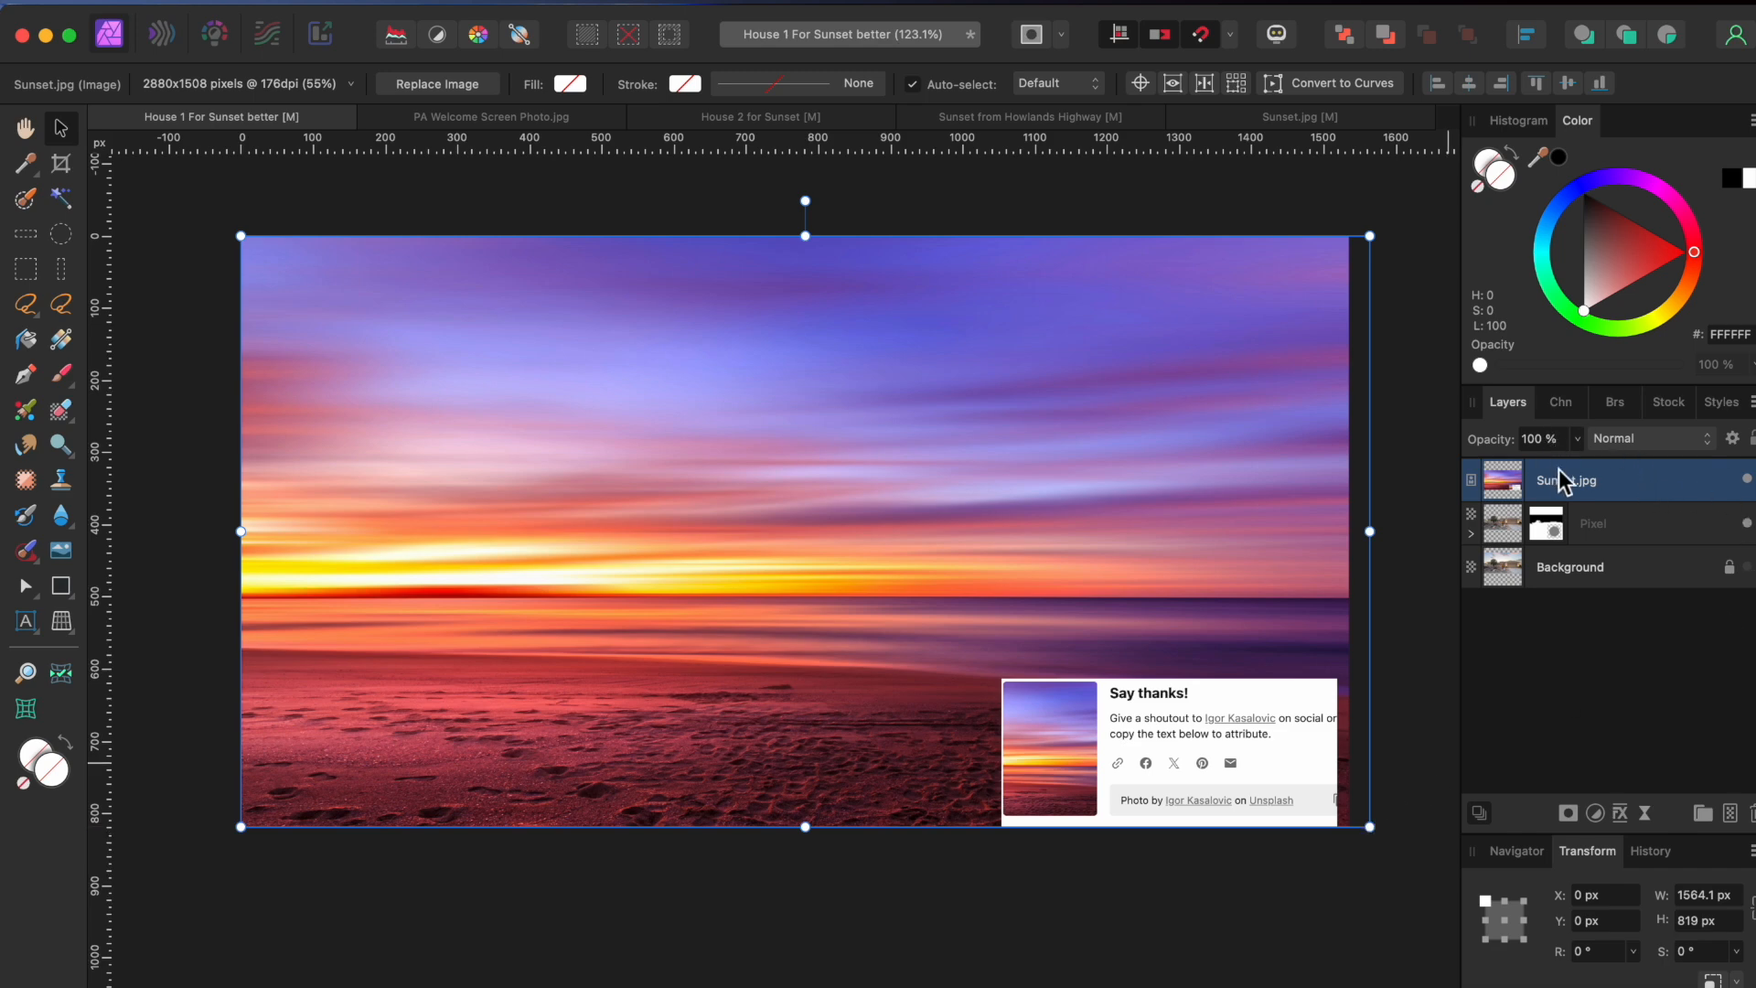
- Move Sunset.jpg beneath the masked house layer, then enlarge it to about 1649 by 864 px and shift it to about X -30, Y -138.5 px
{"action": "left_click_drag", "start_coordinate": [1648, 474], "coordinate": [1615, 538]}
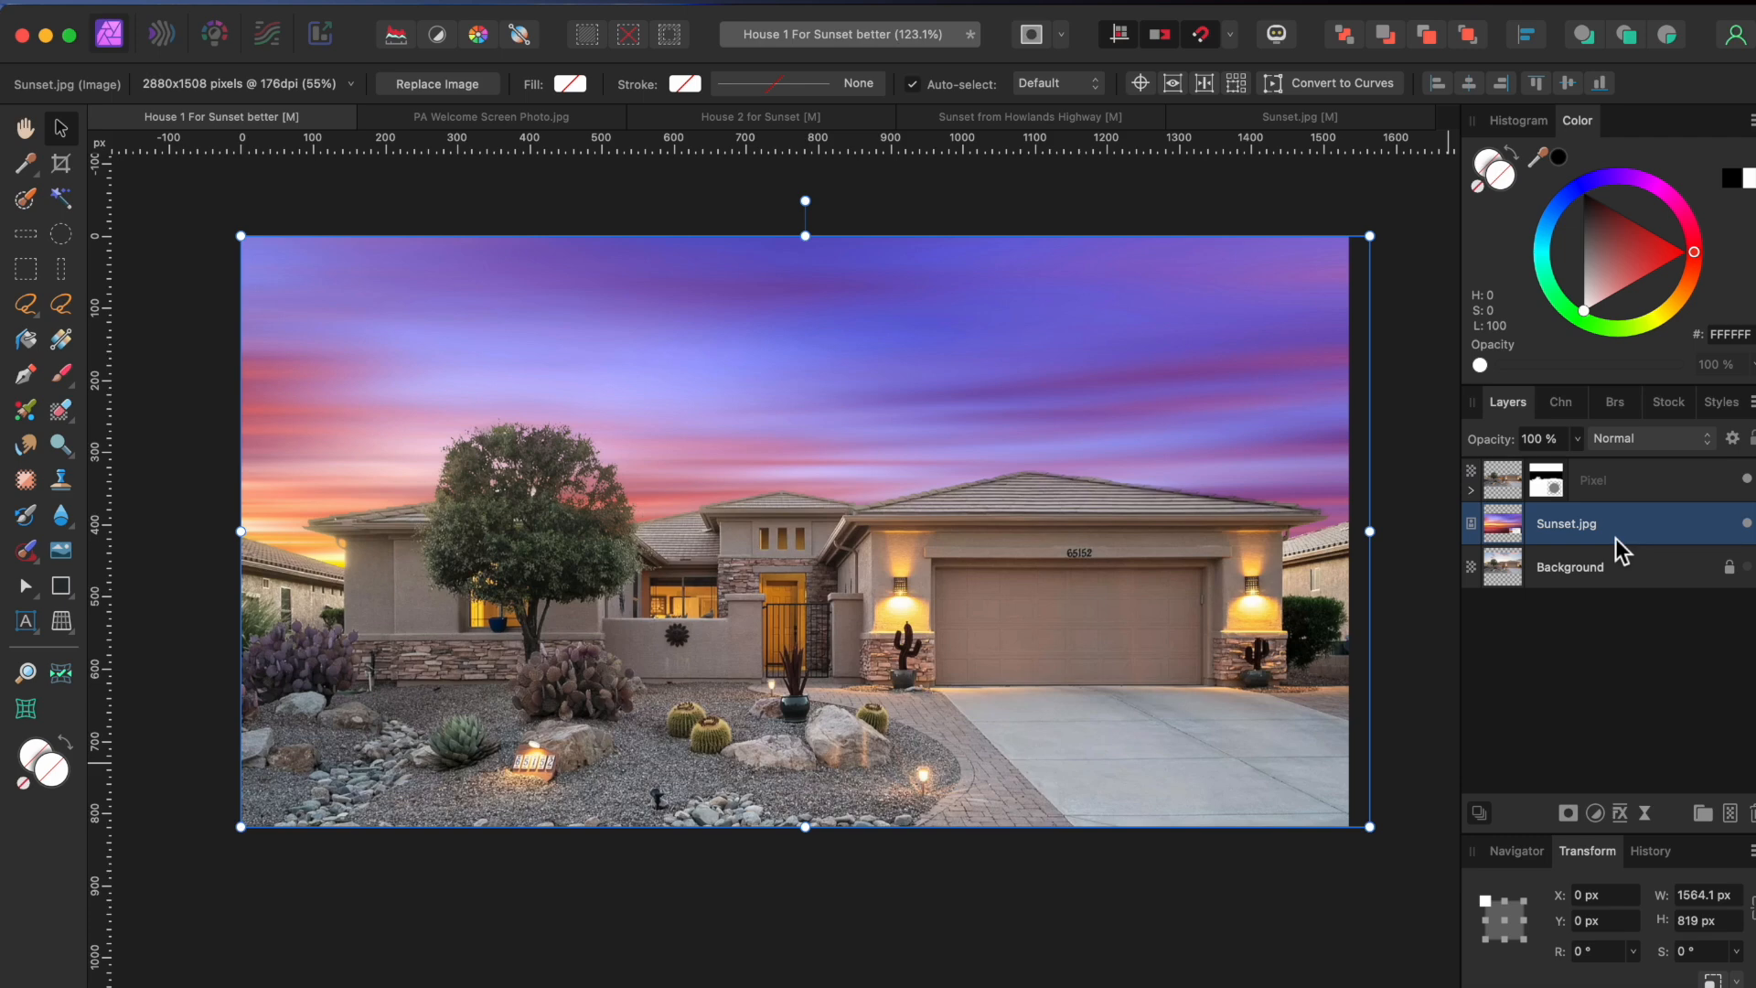
{"action": "left_click_drag", "start_coordinate": [1374, 239], "coordinate": [1408, 183]}
{"action": "left_click_drag", "start_coordinate": [978, 419], "coordinate": [956, 349]}
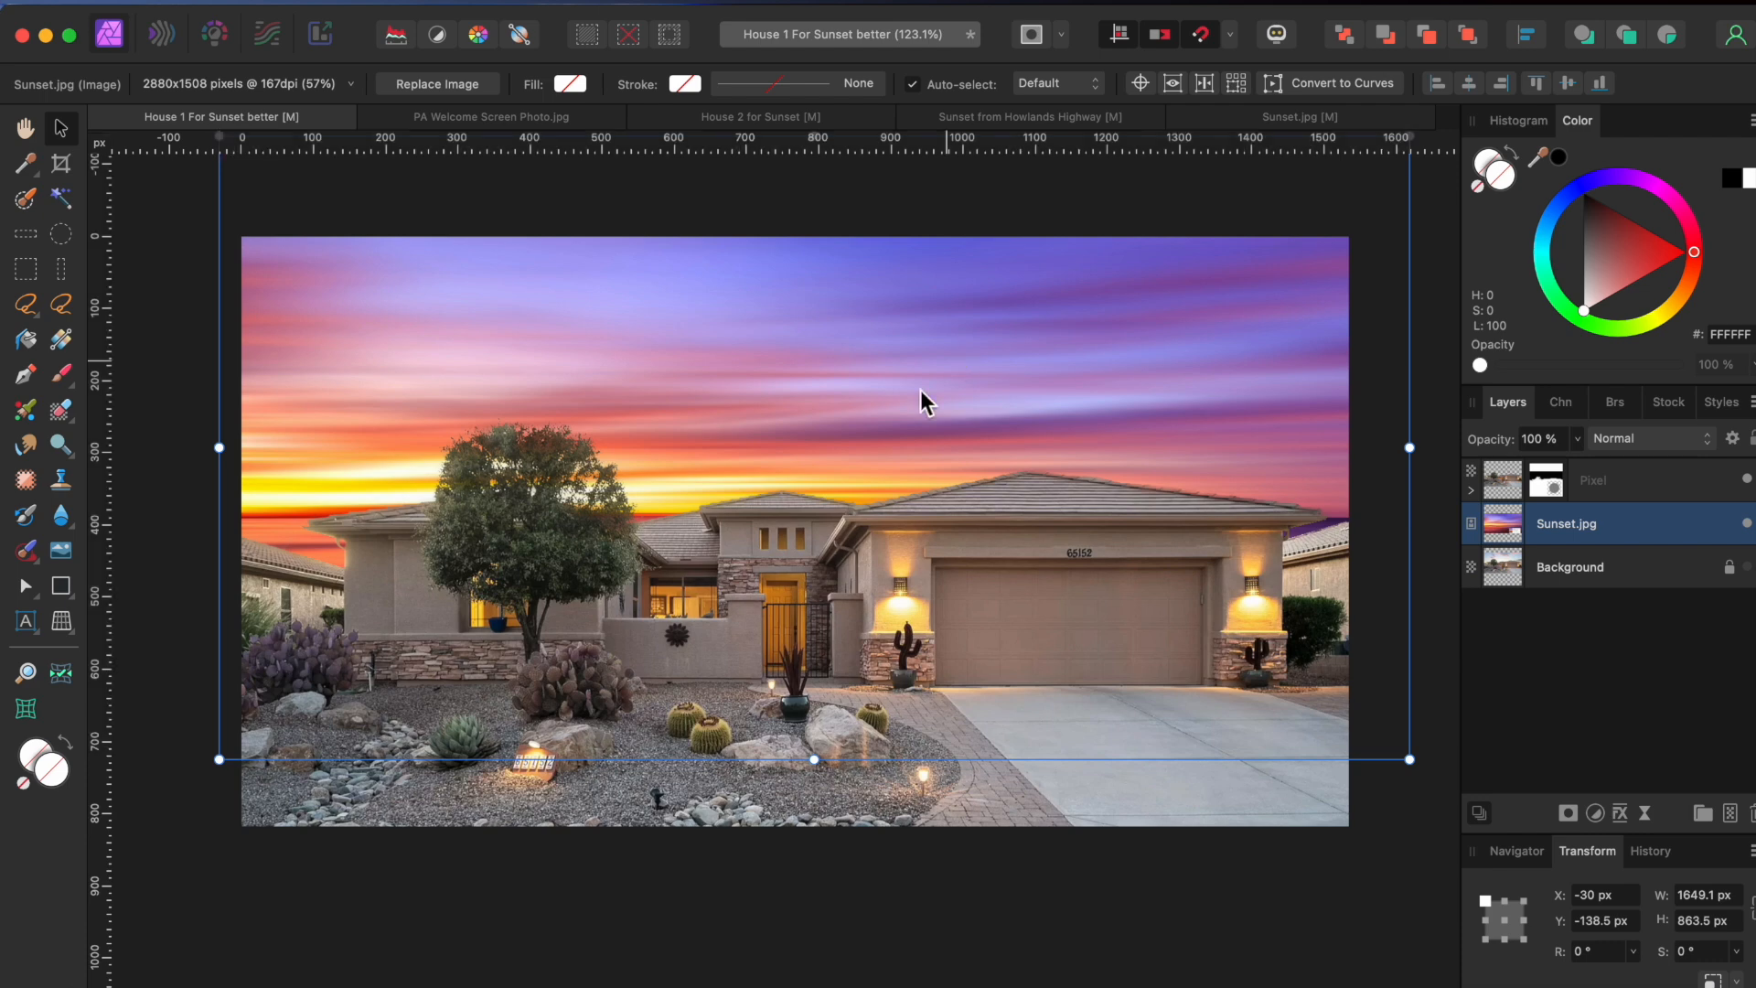
{"action": "left_click", "coordinate": [384, 937]}
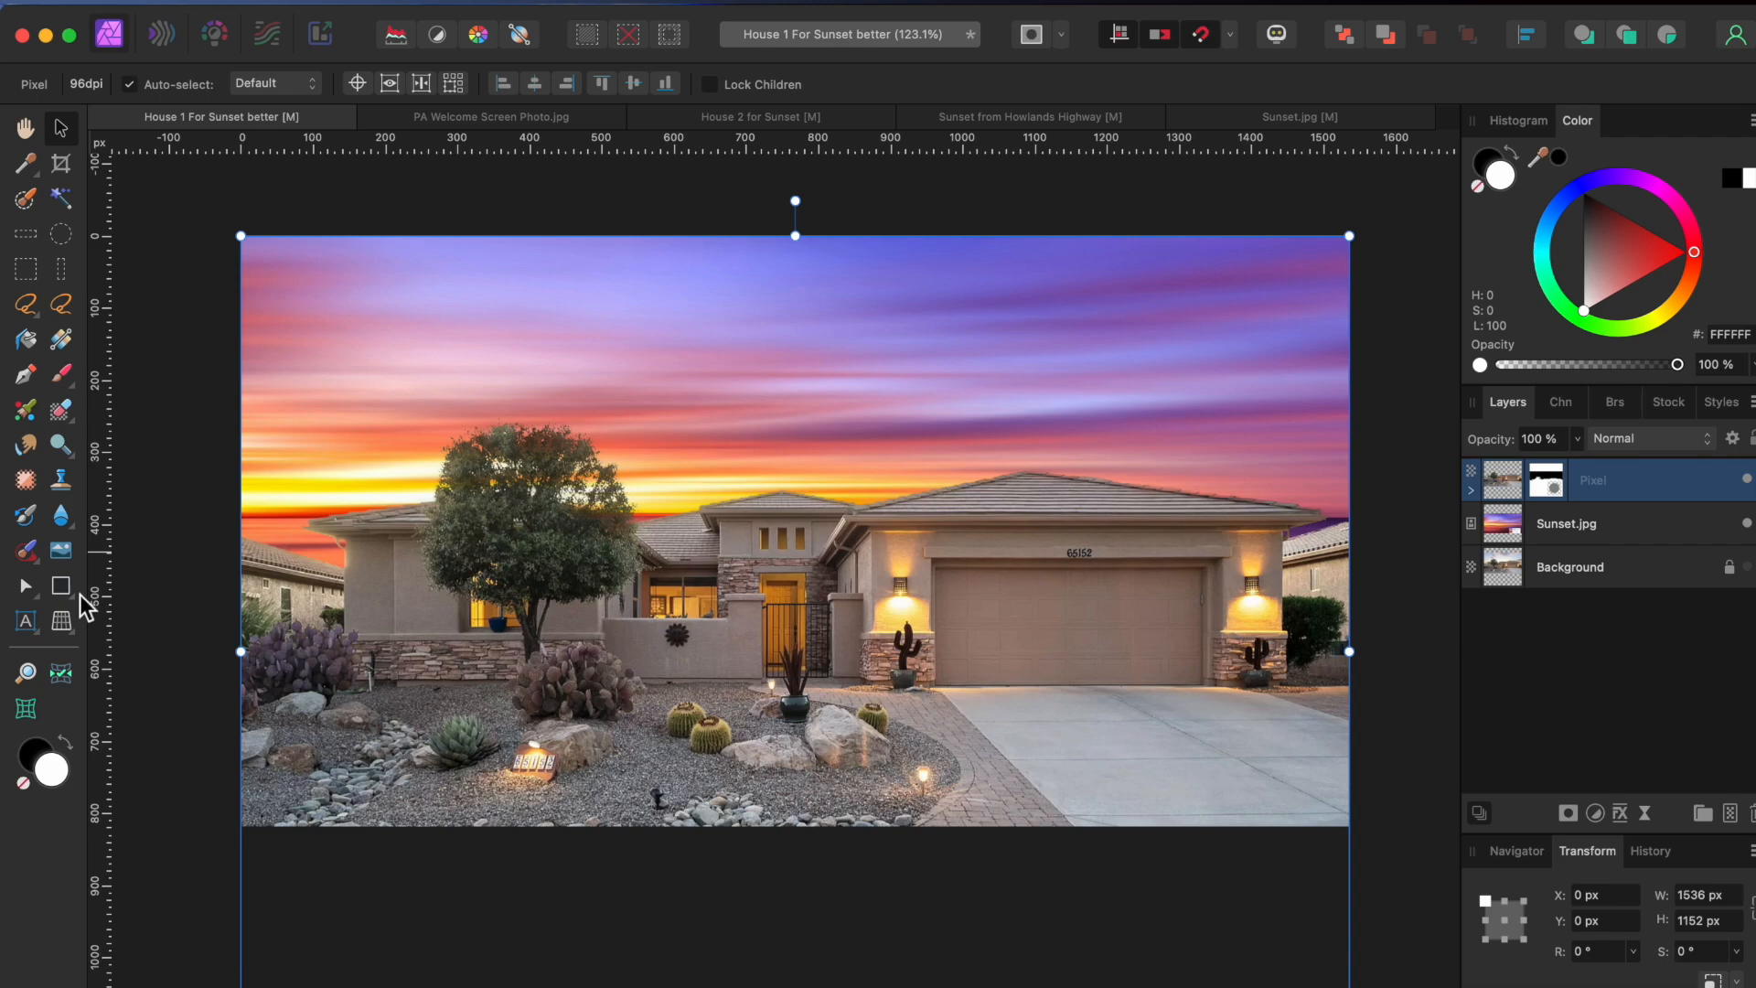
- Place PA Realty.png as a sign in the front yard, about 231 by 231 px at X 587, Y 505 px
{"action": "left_click", "coordinate": [61, 550]}
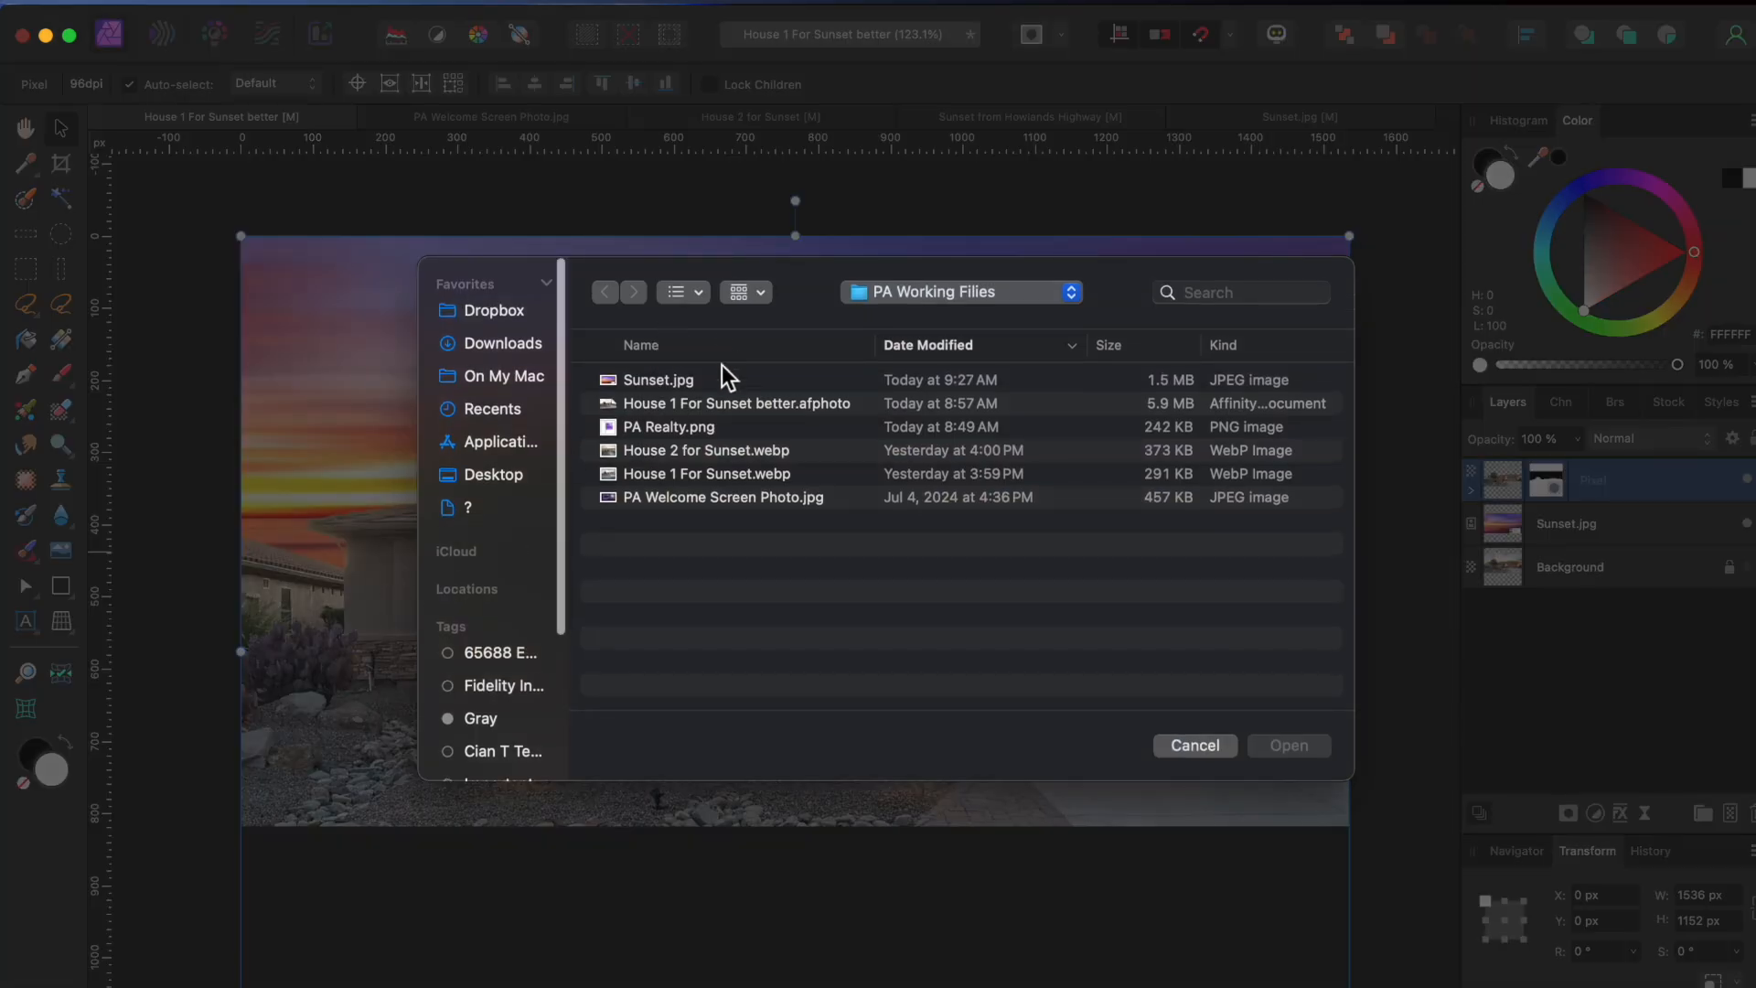
{"action": "left_click", "coordinate": [678, 428]}
{"action": "left_click", "coordinate": [1292, 745]}
{"action": "left_click_drag", "start_coordinate": [669, 605], "coordinate": [791, 812]}
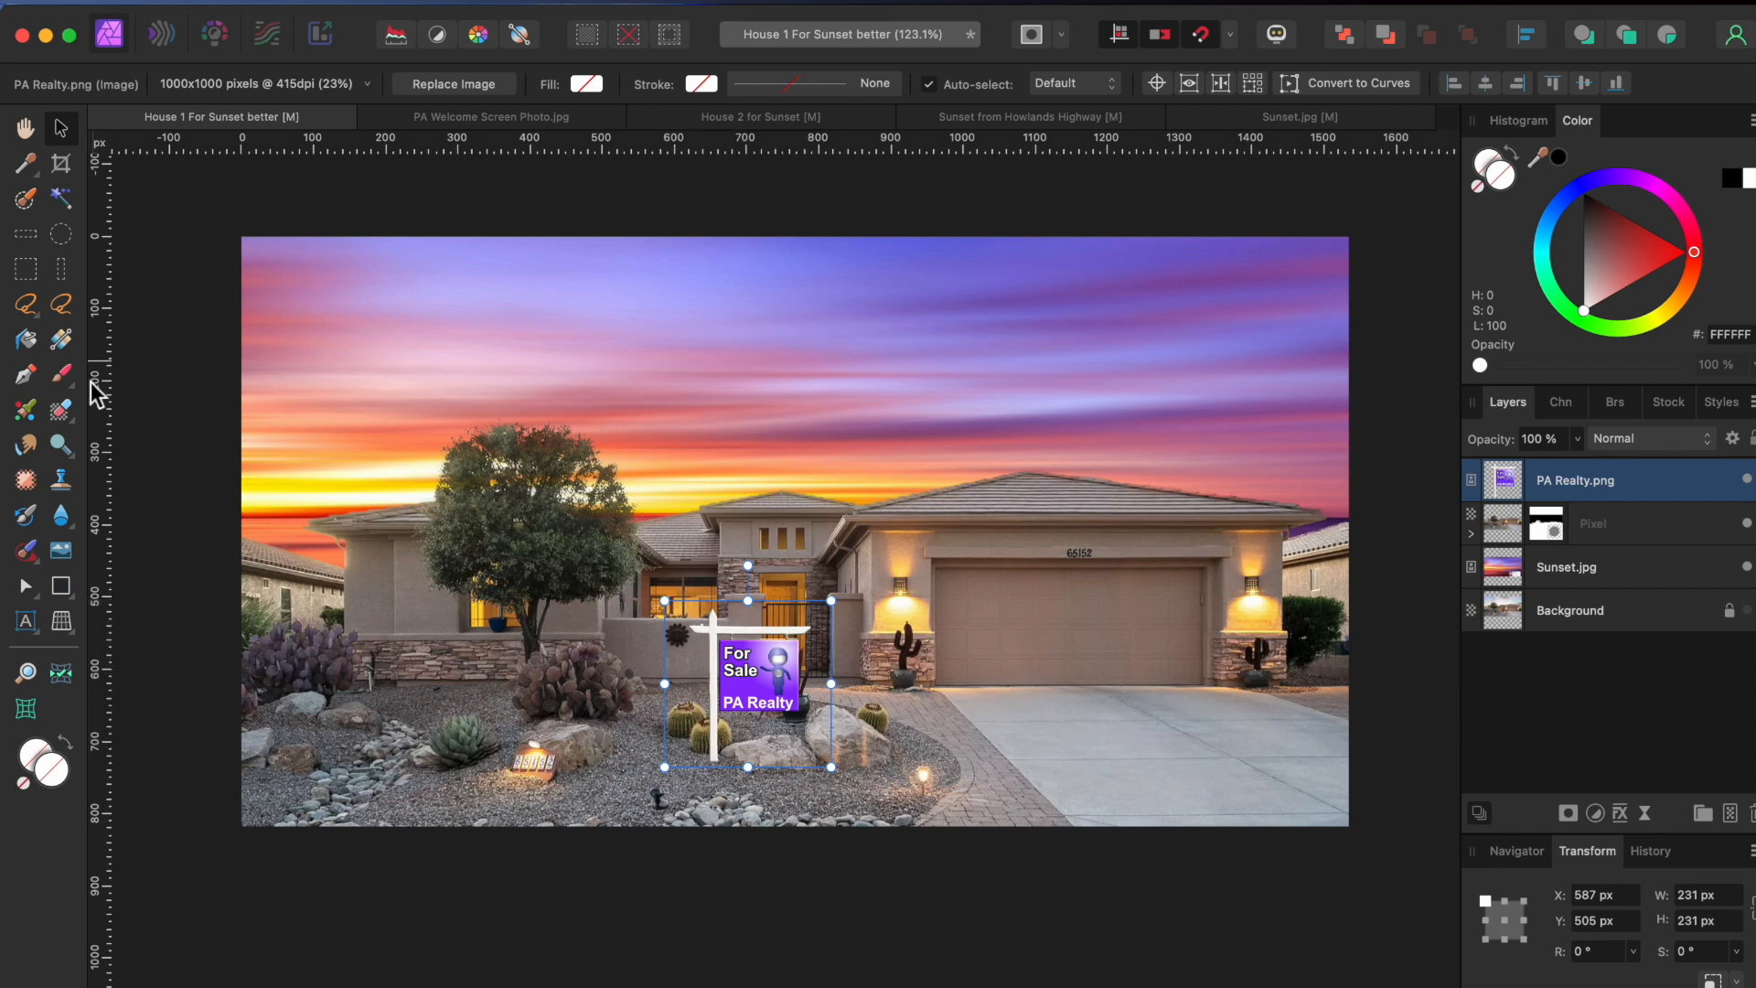
- Start the Rectangle tool and set the fill to white (FFFFFF) while the PA Realty sign layer is selected
{"action": "left_click", "coordinate": [62, 585]}
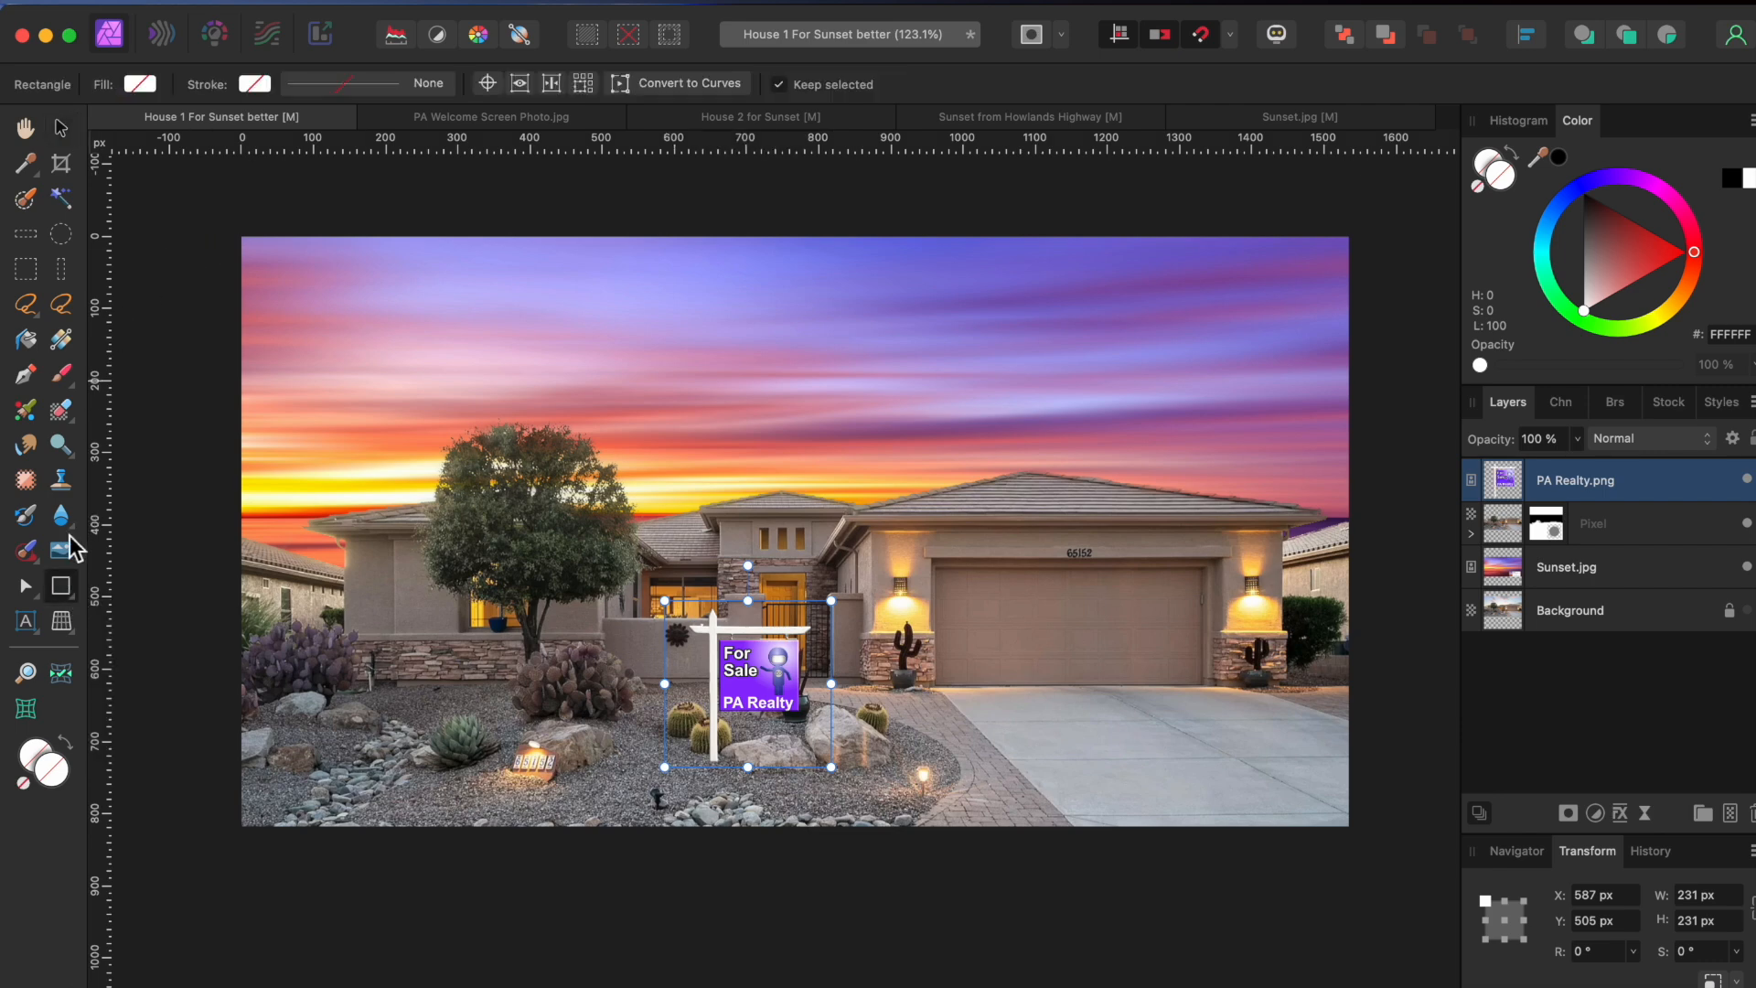
{"action": "left_click", "coordinate": [142, 85]}
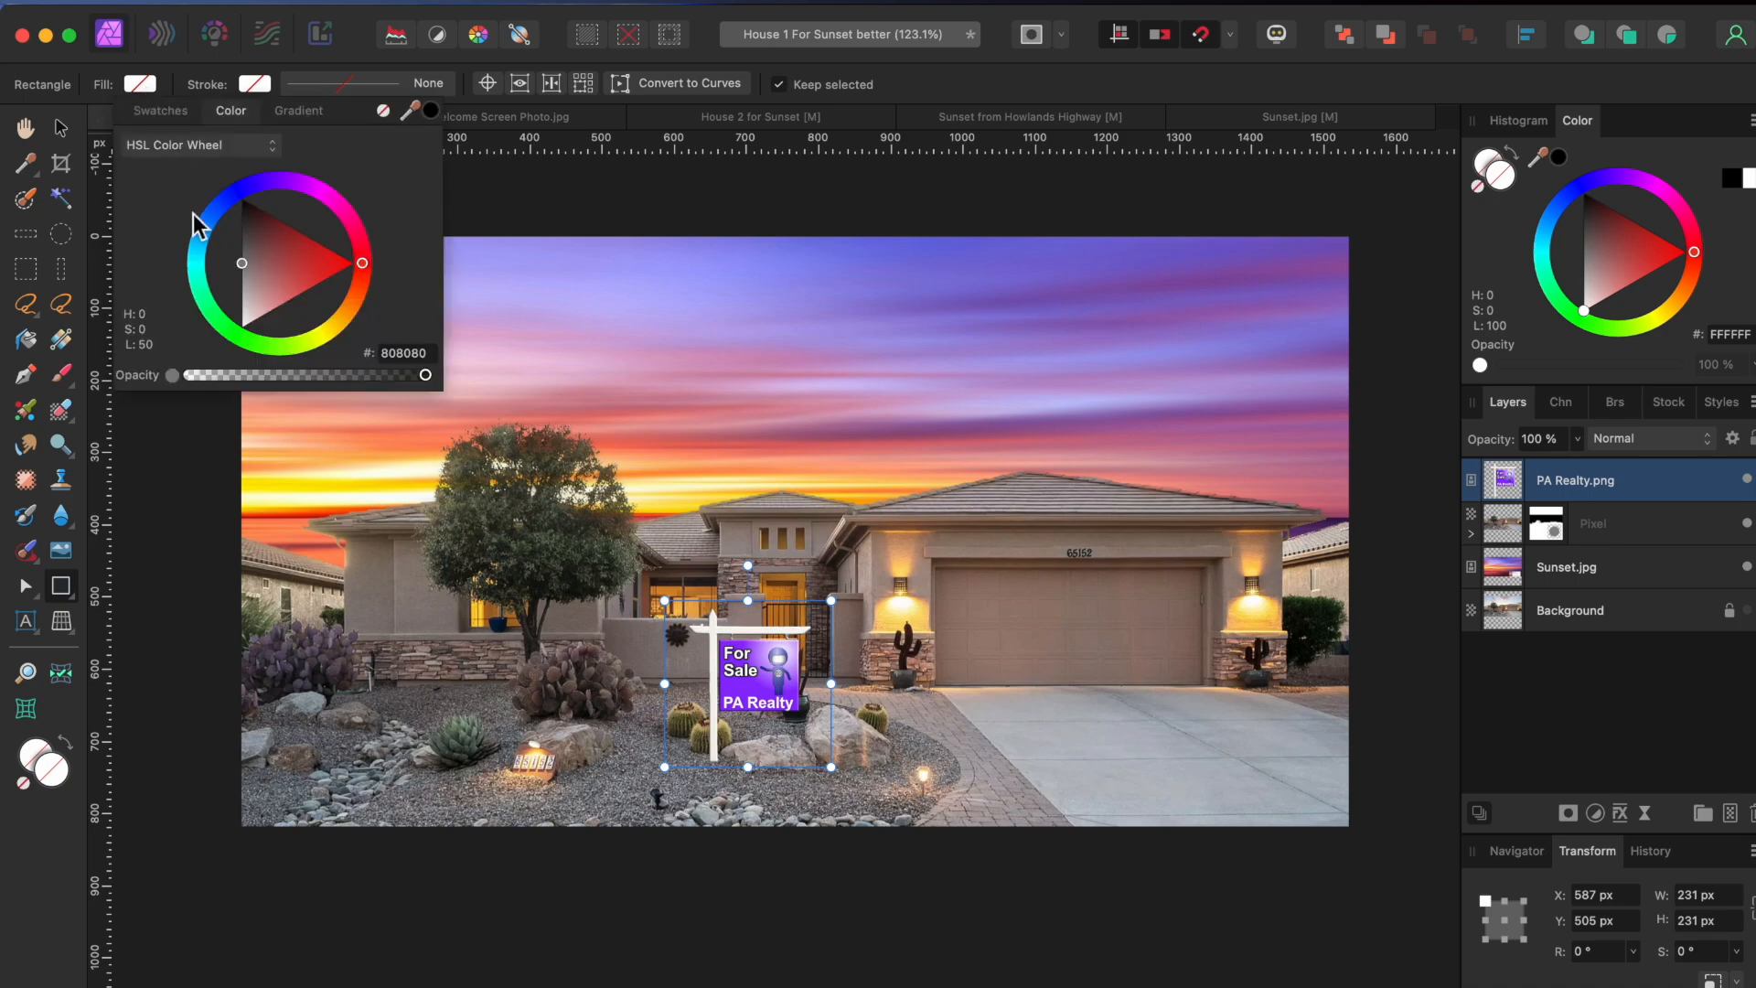
{"action": "left_click", "coordinate": [242, 284]}
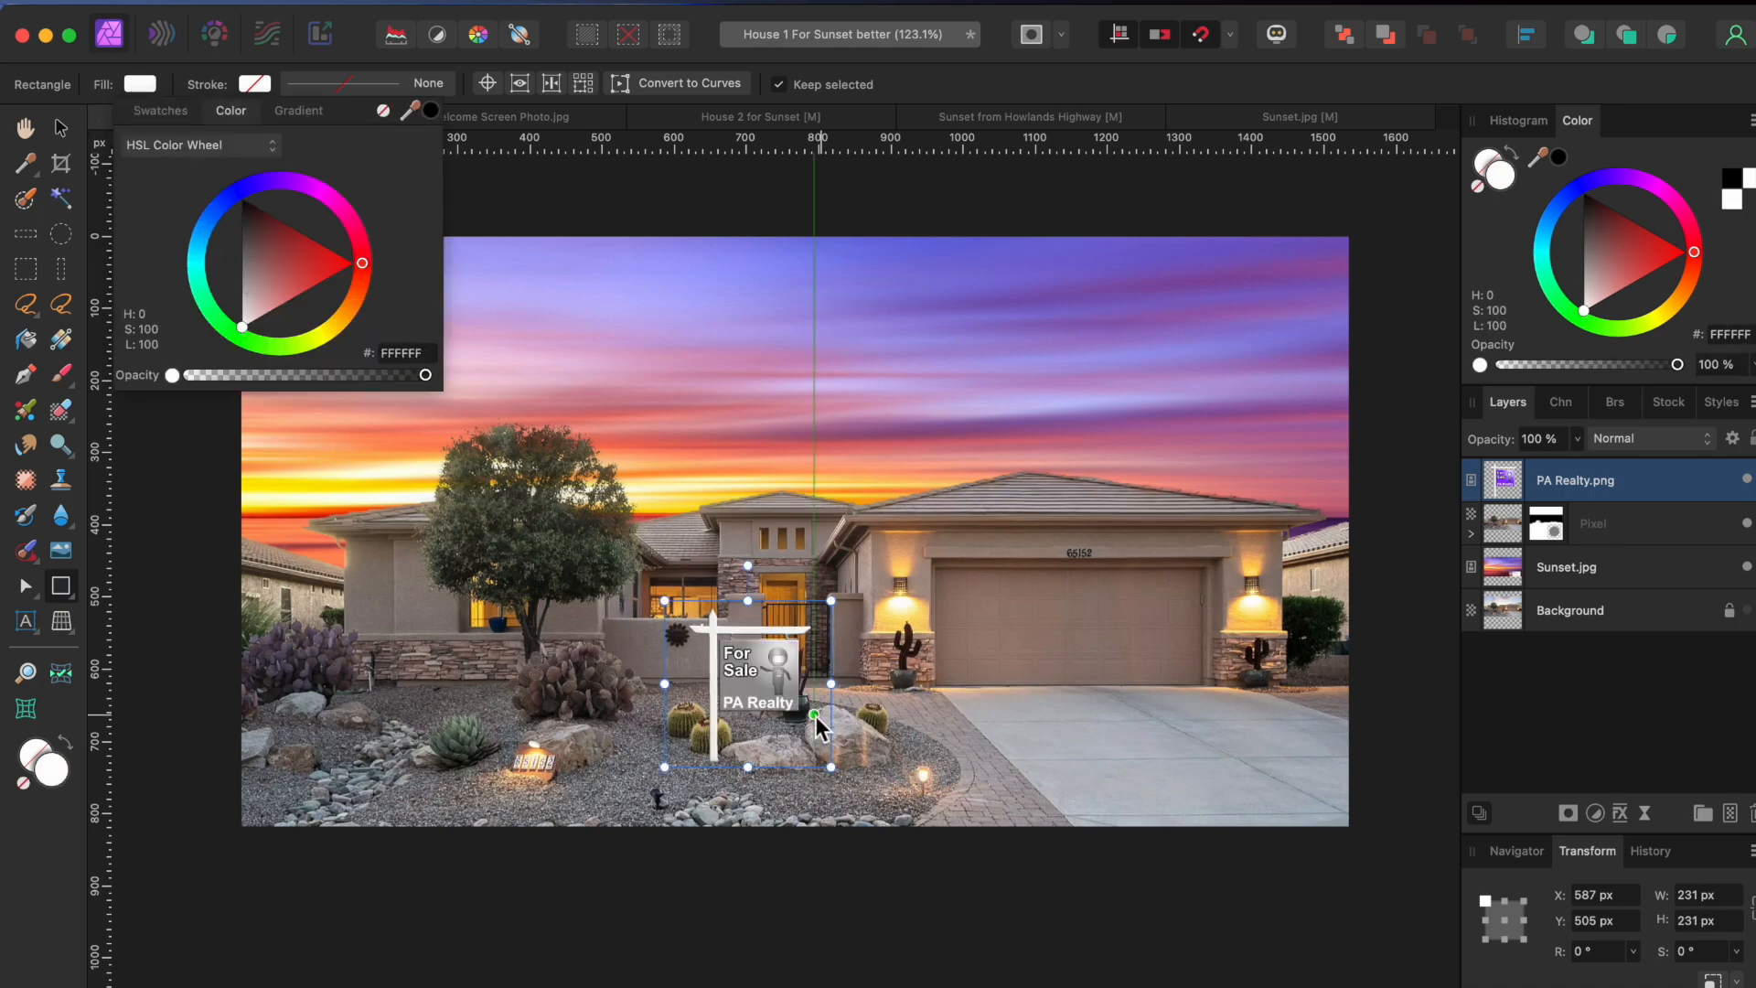